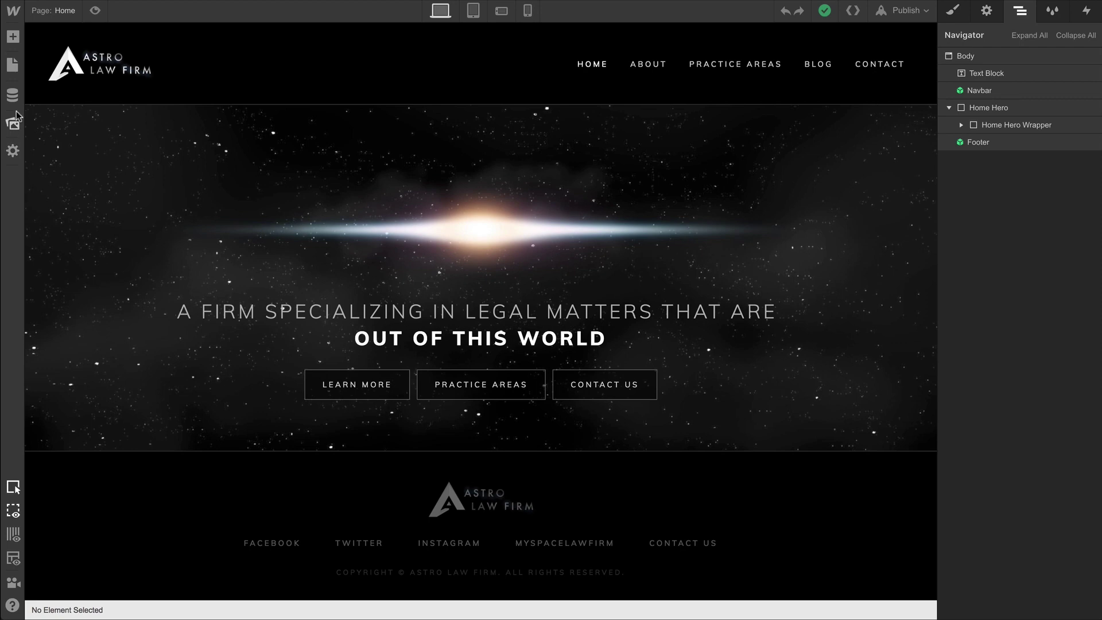
Create a Team Members collection from the Team Members template, keeping its preset fields.
click(13, 96)
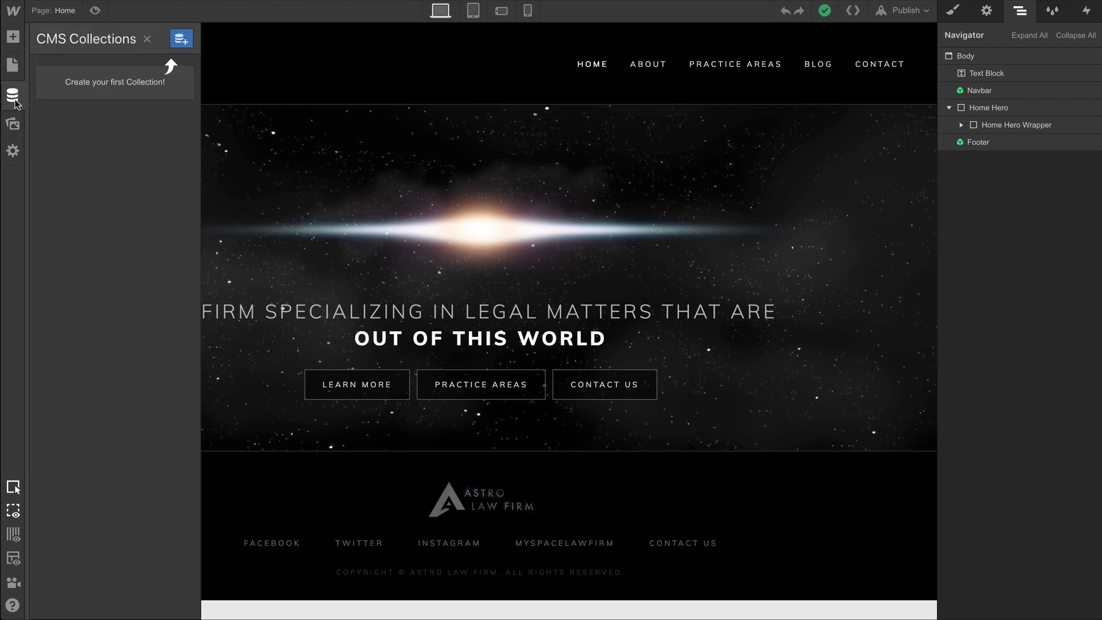
click(181, 41)
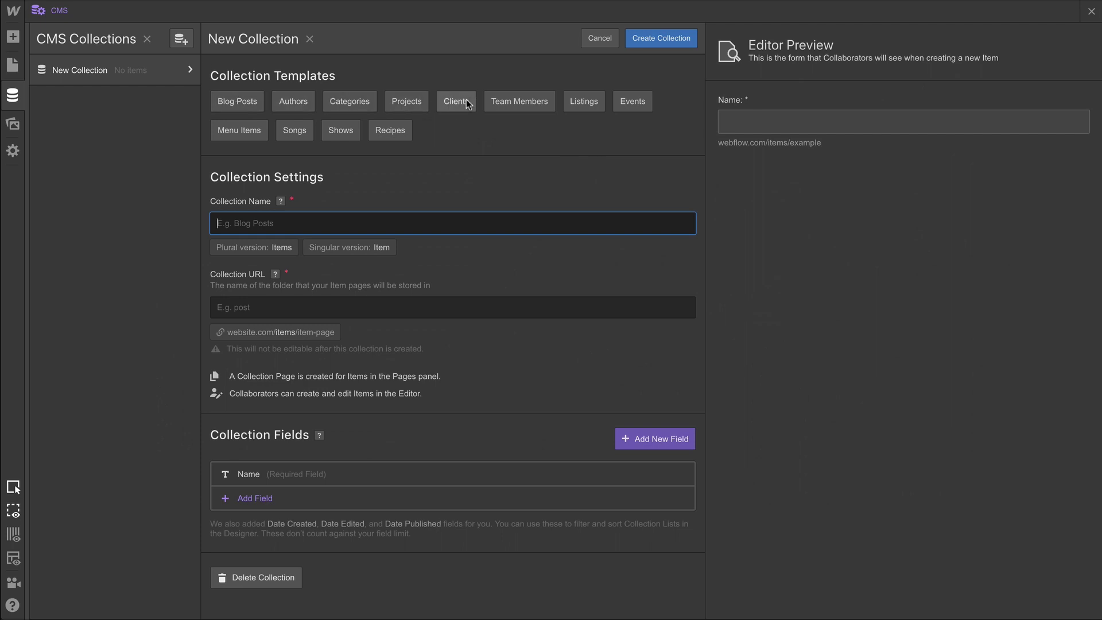
click(524, 109)
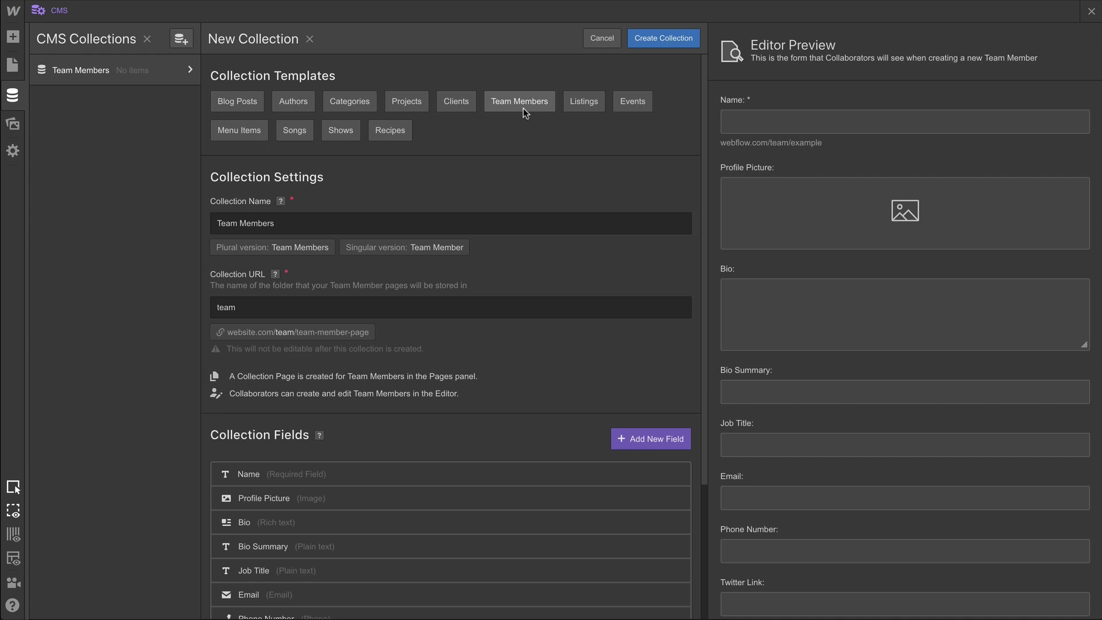
scroll(442, 443, down, 3)
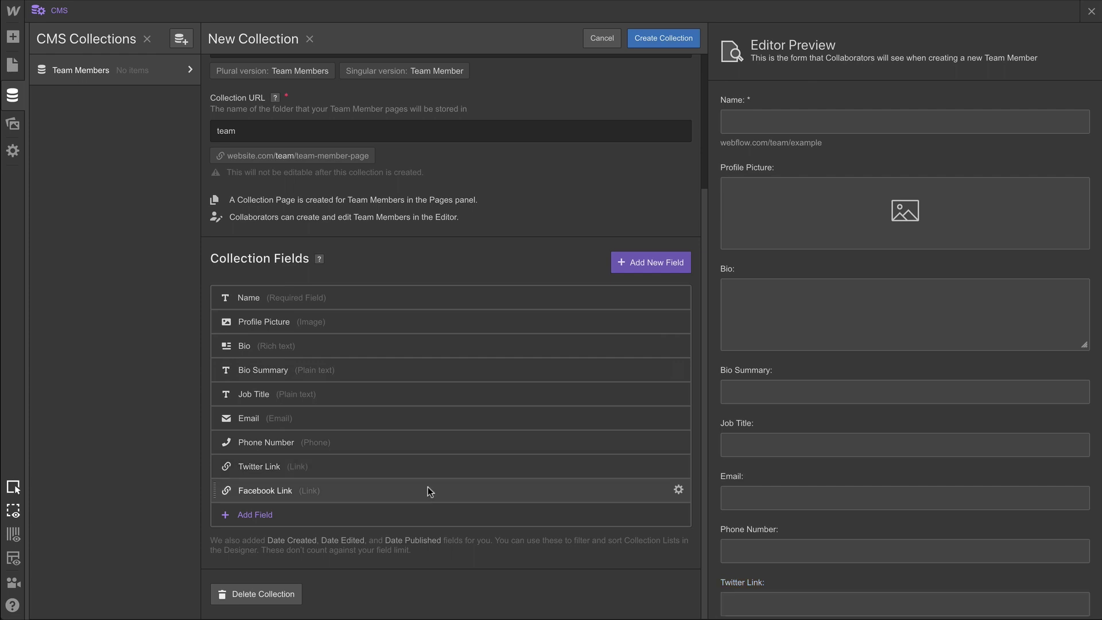
click(646, 42)
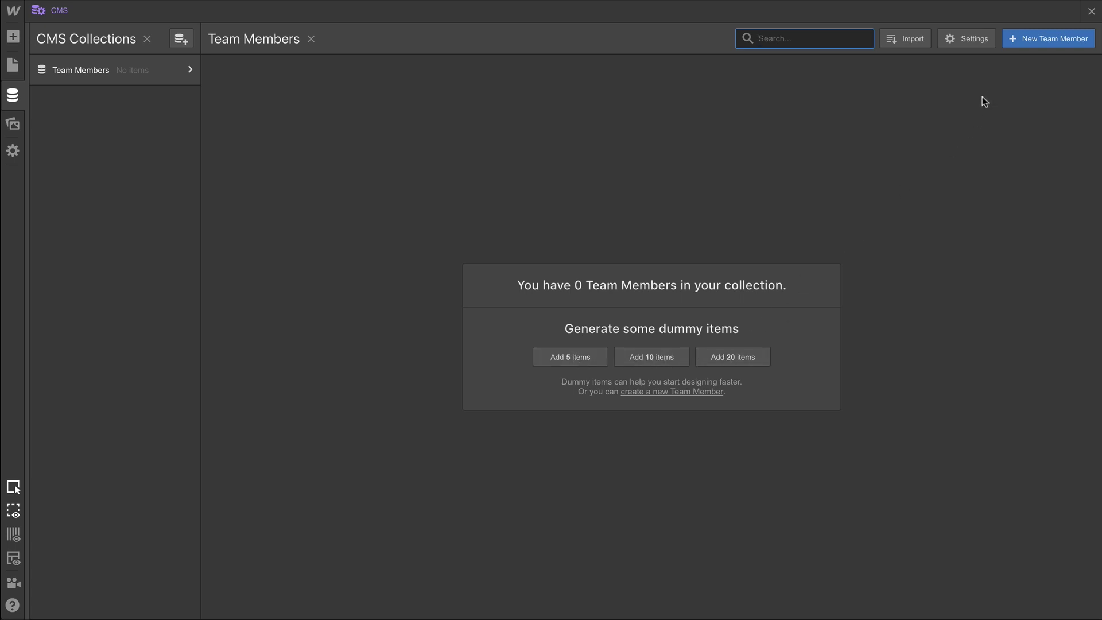
Start a new team member with the person's full name and their photo from Profile Pictures.
click(1023, 41)
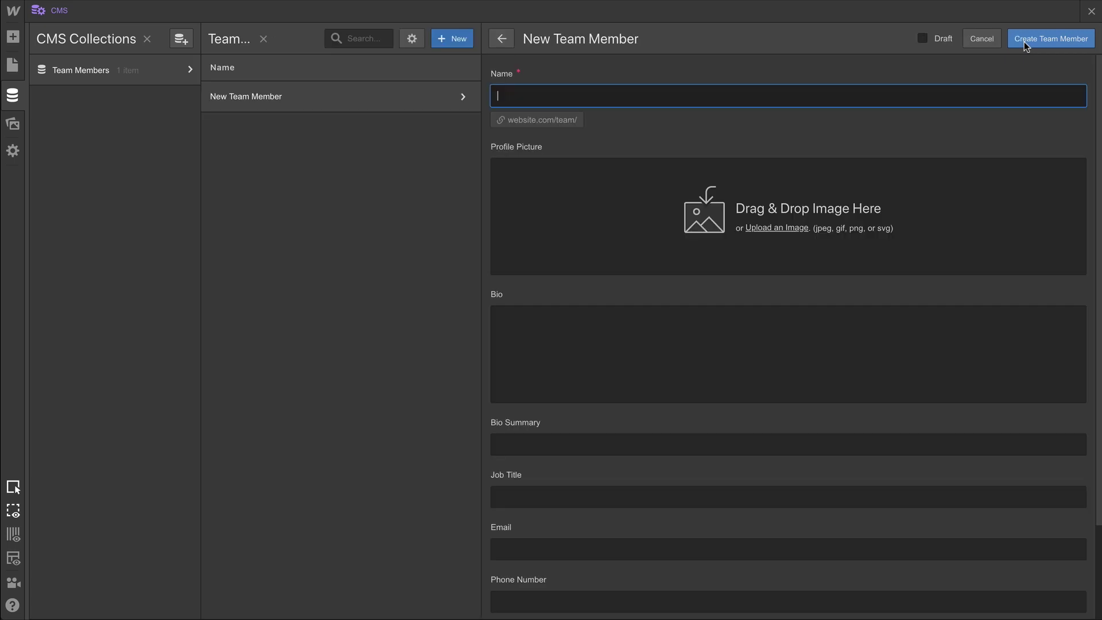
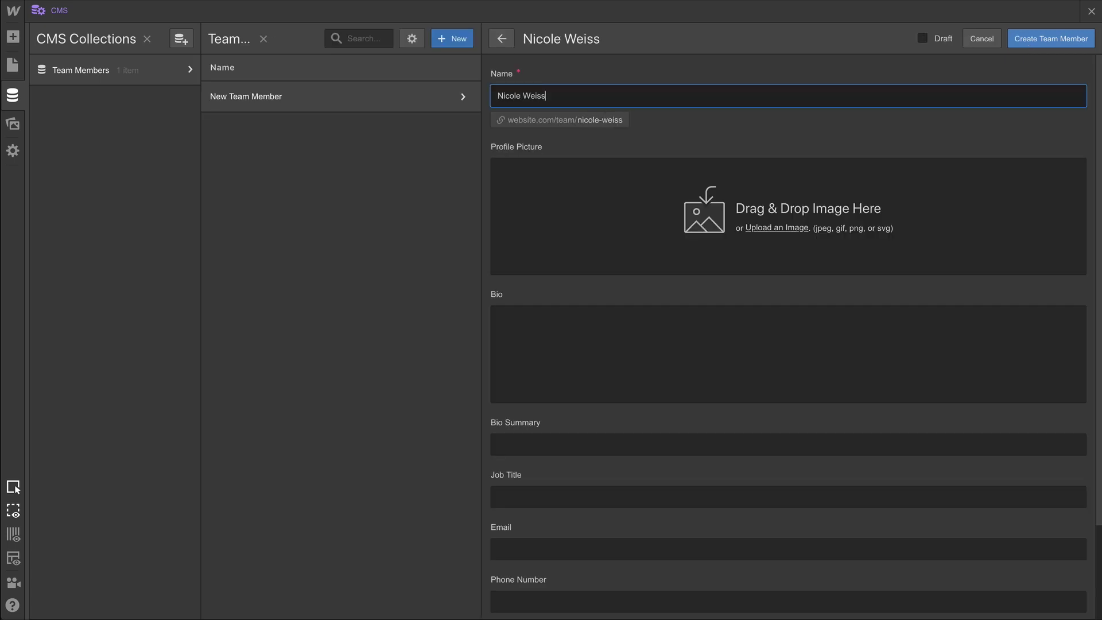
click(795, 229)
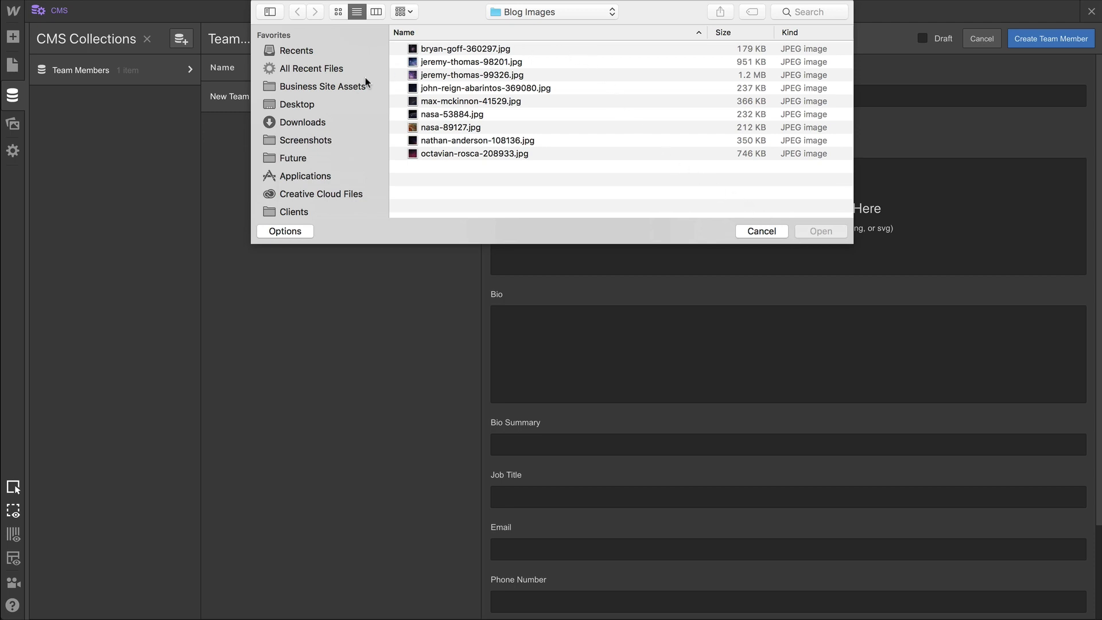
click(358, 86)
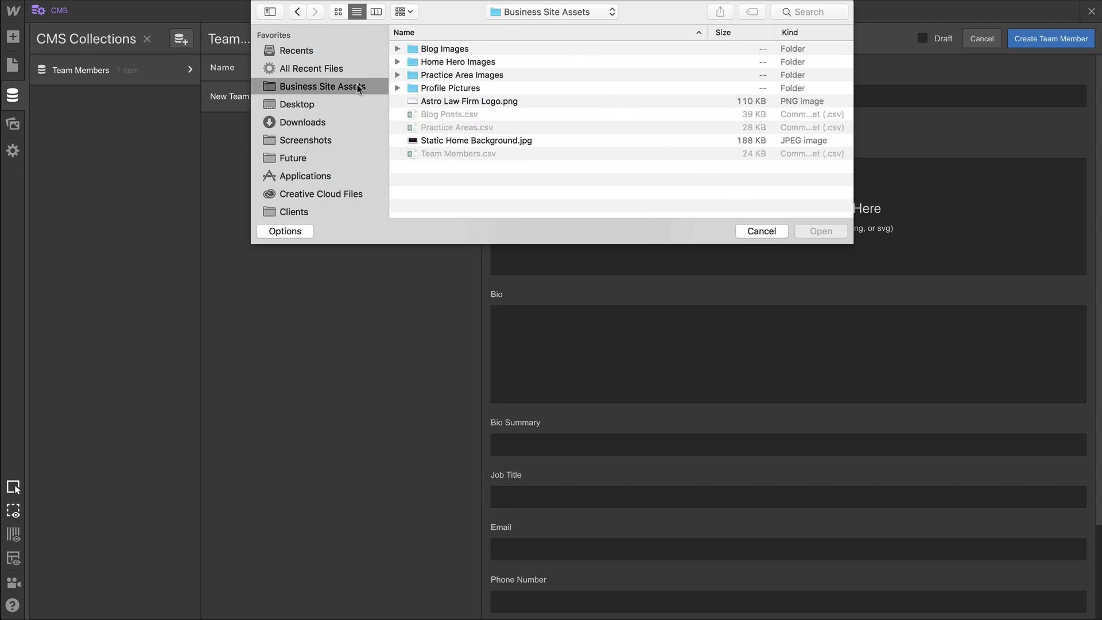
double_click(446, 89)
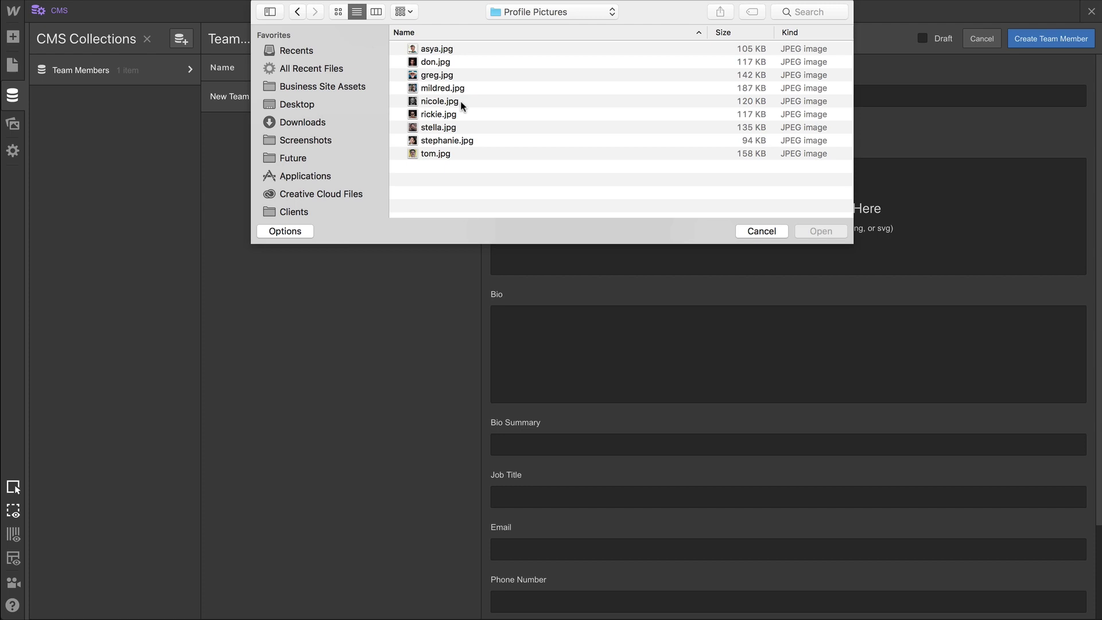
double_click(461, 102)
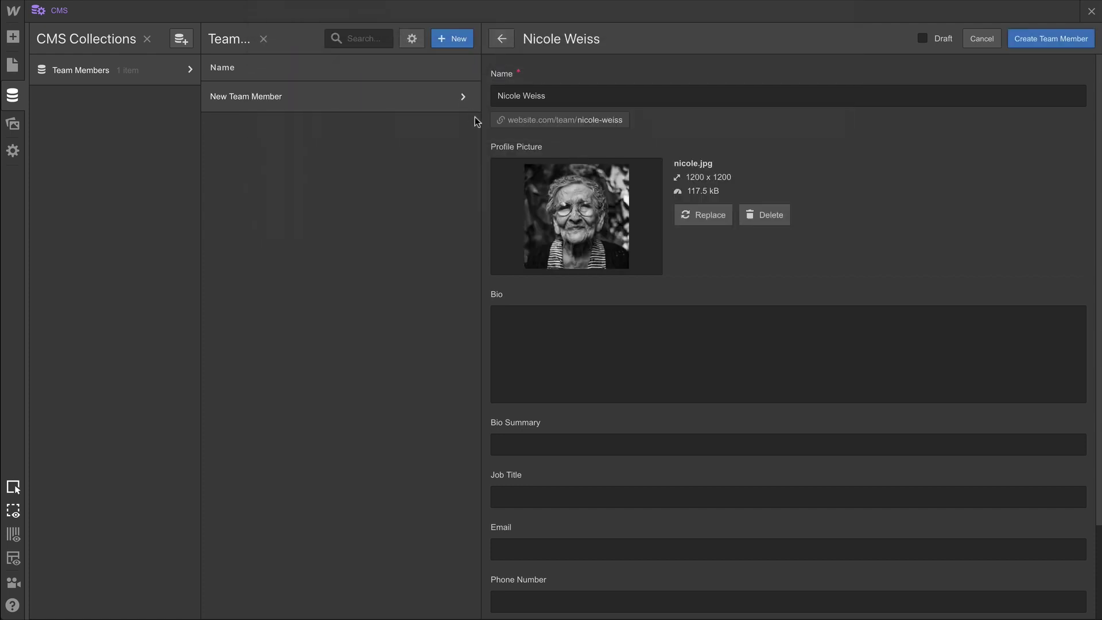
Place the cursor in the Bio field and toggle its media insert options.
click(588, 326)
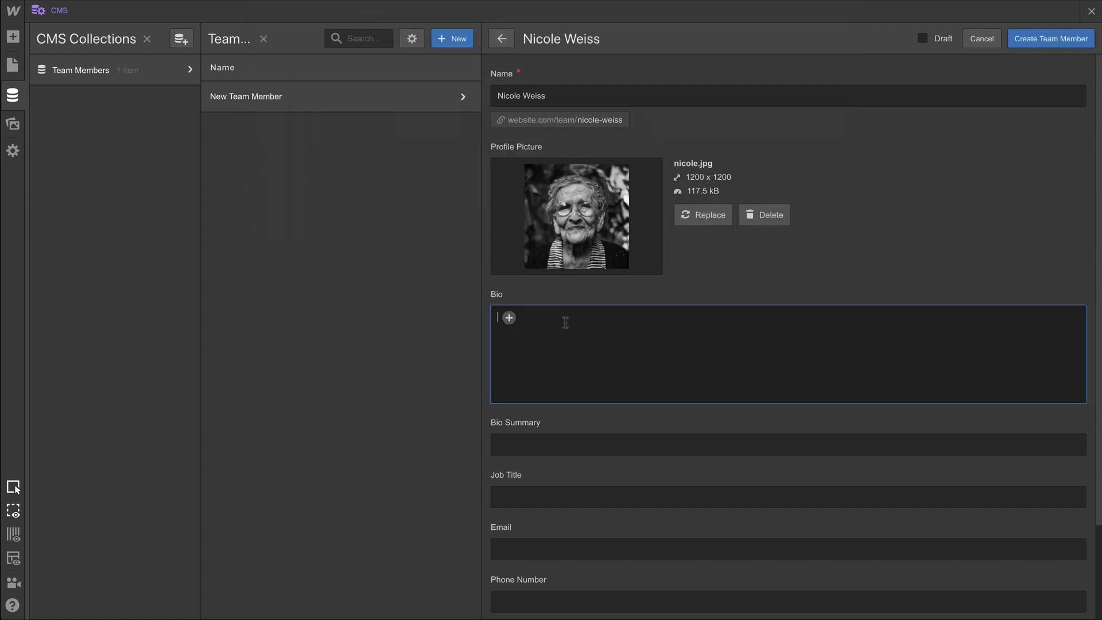
click(509, 318)
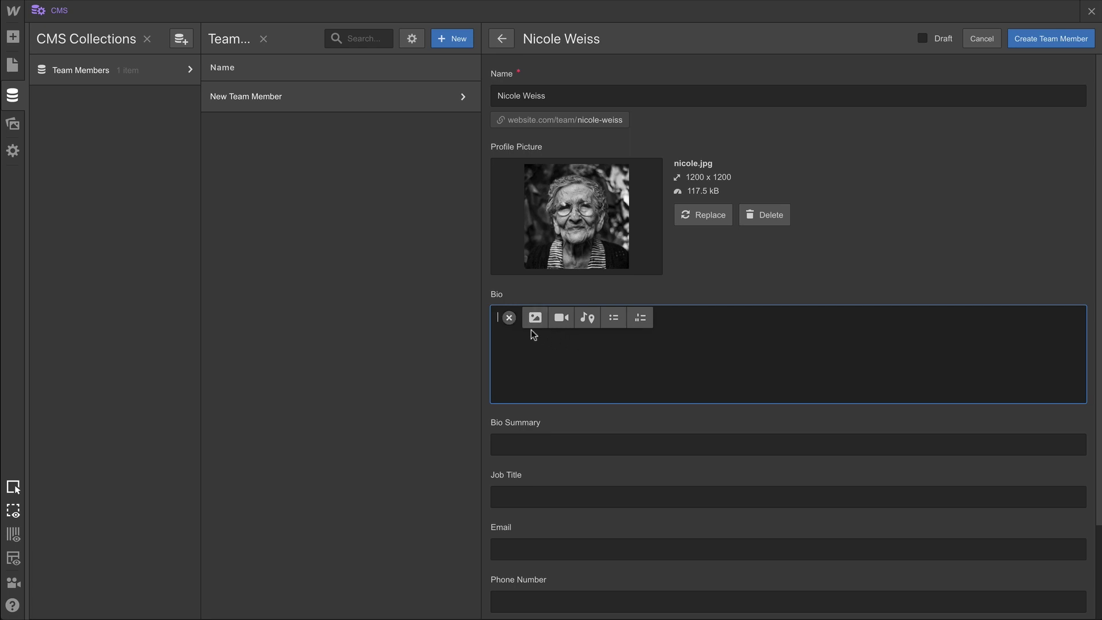
click(510, 319)
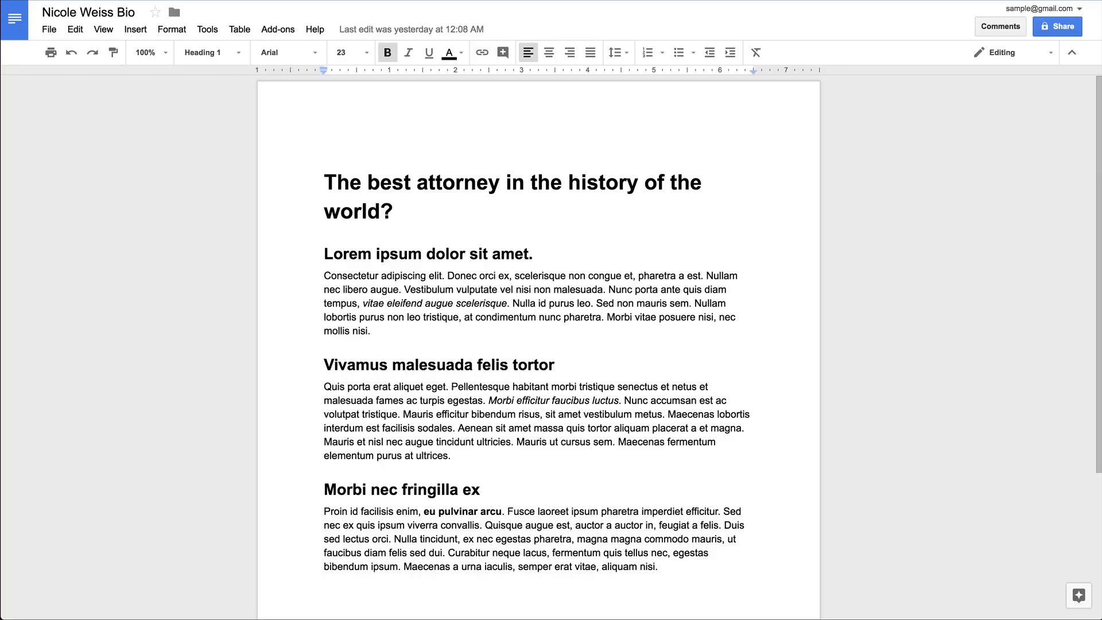
Select all text in the Google Docs bio document.
key(ctrl+a)
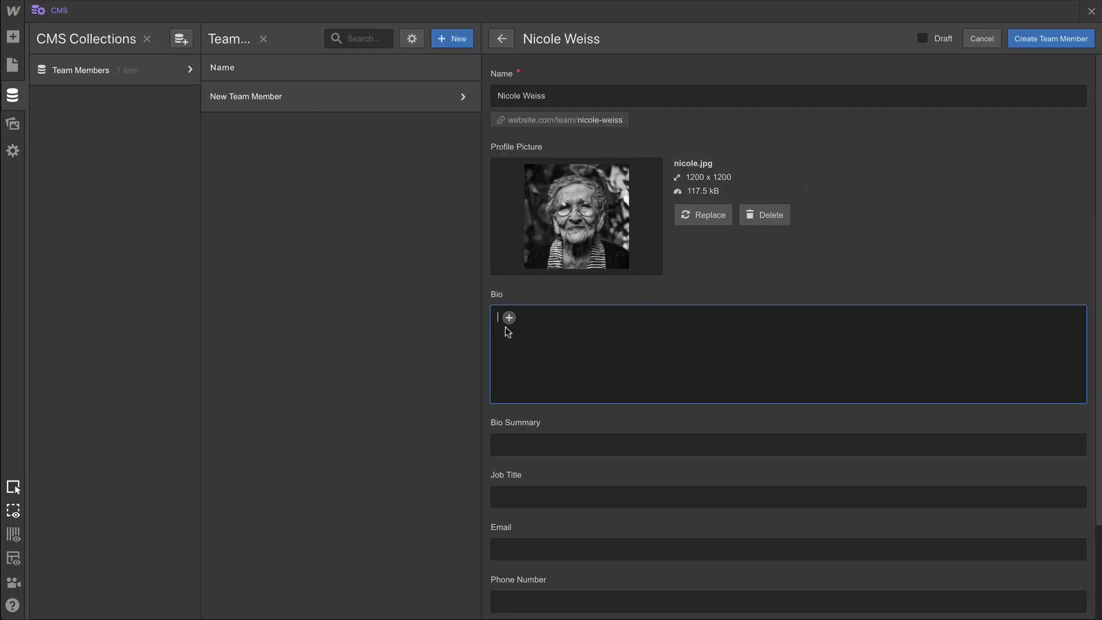
Paste the Bio and Bio Summary, and set the job title to Senior Partner.
text(The best attorney in the history of the world? Lorem ipsum dolor sit amet. Consectetur adipiscing elit. Donec orci ex, scelerisque non congue et, pharetra a est. Nullam nec libero augue. Vestibulum vulputate vel nisi non malesuada. Nunc porta ante quis diam tempus, vitae eleifend augue scelerisque. Nulla id purus leo. Sed non mauris sem. Nullam lobortis purus non leo tristique, at condimentum nunc pharetra. Morbi vitae posuere nisi, nec mollis nisi. Vivamus malesuada felis tortor Quis porta erat aliquet eget. Pellentesque habitant morbi tristique senectus et netus et malesuada fames ac turpis egestas. Morbi efficitur faucibus luctus. Nunc accumsan est ac volutpat tristique. Mauris efficitur bibendum risus, sit amet vestibulum metus. Maecenas lobortis interdum est facilisis sodales. Aenean sit amet massa quis tortor aliquam placerat a et magna. Mauris et nisl nec augue tincidunt ultricies. Mauris ut cursus sem. Maecenas fermentum elementum purus at ultrices. Morbi nec fringilla ex Proin id facilisis enim, eu pulvinar arcu. Fusce laoreet ipsum pharetra imperdiet efficitur. Sed nec ex quis ipsum viverra convallis. Quisque augue est, auctor a auctor in, feugiat a felis. Duis sed lectus orci. Nulla tincidunt, ex nec egestas pharetra, magna magna commodo mauris, ut faucibus diam felis sed dui. Curabitur neque lacus, fermentum quis tellus nec, egestas bibendum ipsum. Maecenas a urna iaculis, semper erat vitae, aliquam nisi.)
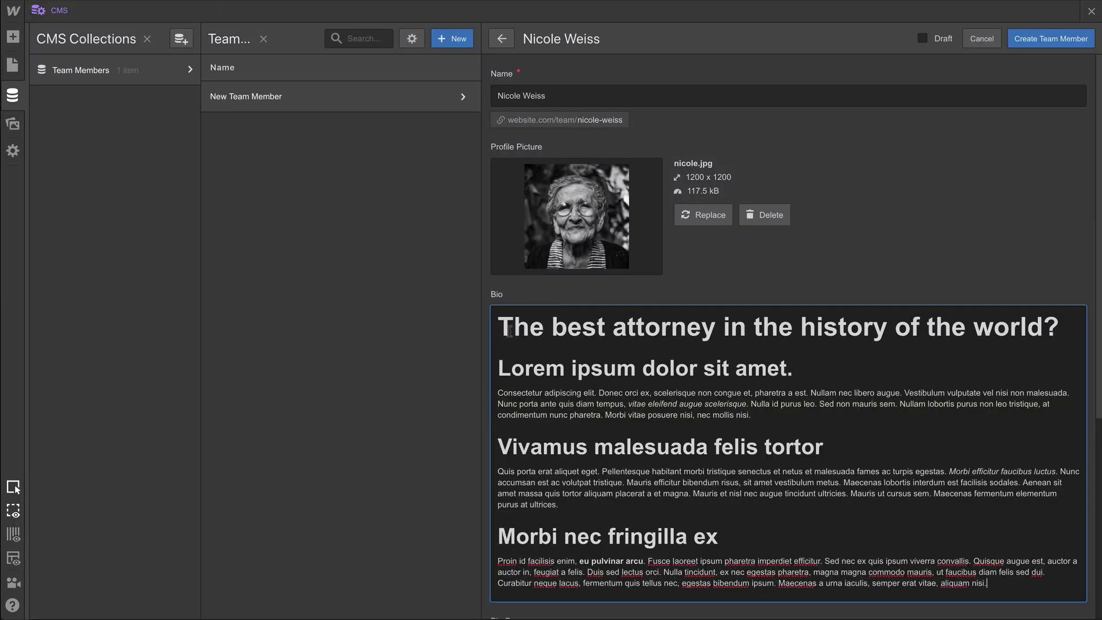
scroll(509, 331, down, 5)
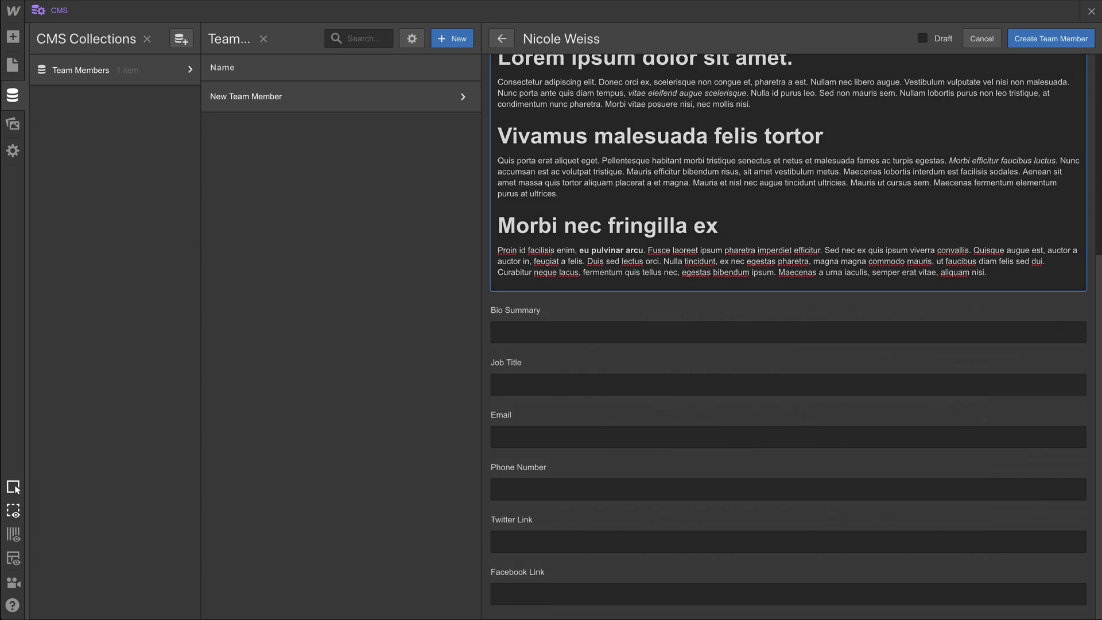
click(516, 331)
text(Etiam sit amet arcu blandit, aliquet mauris vitae, luctus nulla. In quis justo sem. Nullam pulvinar dolor in libero aliquet facilisis.)
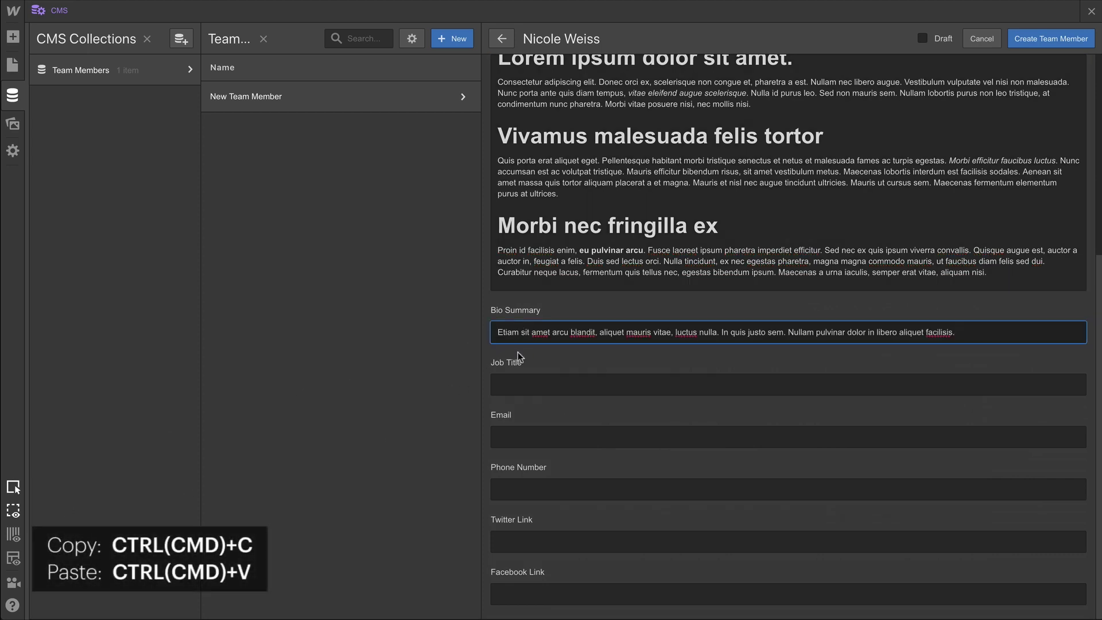
click(508, 381)
text(Senior )
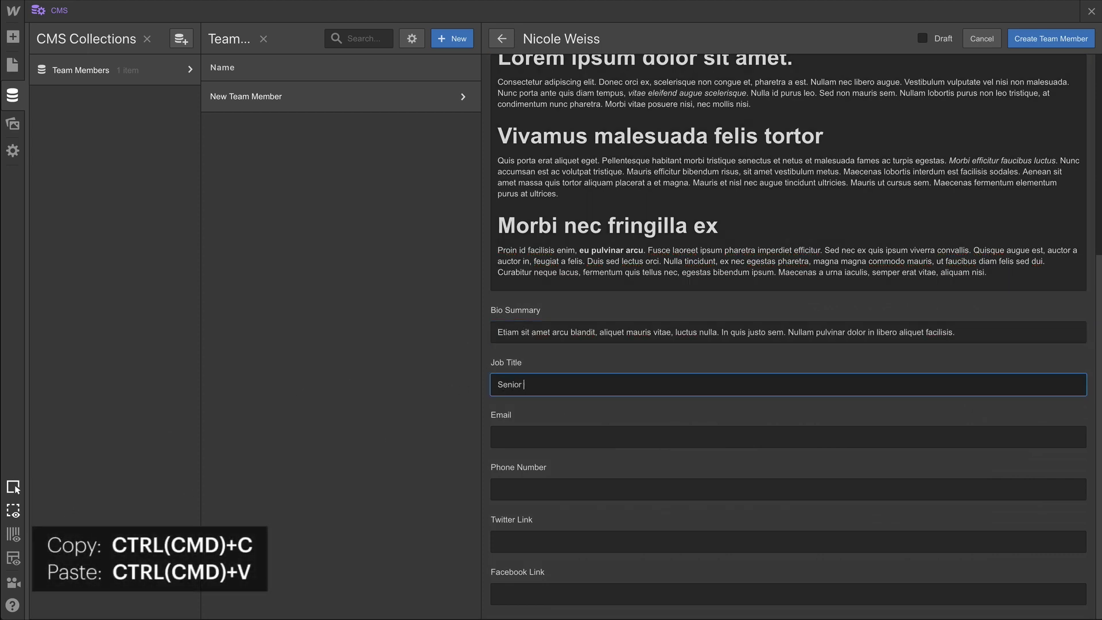
text(Partner)
Paste the member's email, phone, Twitter and Facebook links, then create the team member.
key(Tab)
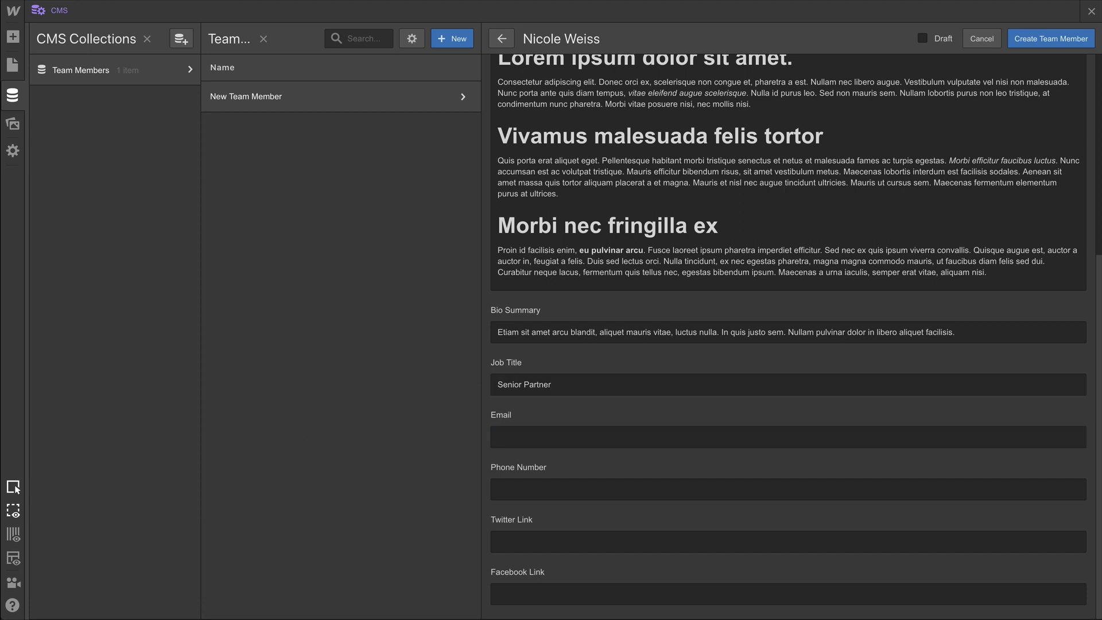
key(ctrl+v)
click(509, 498)
key(ctrl+v)
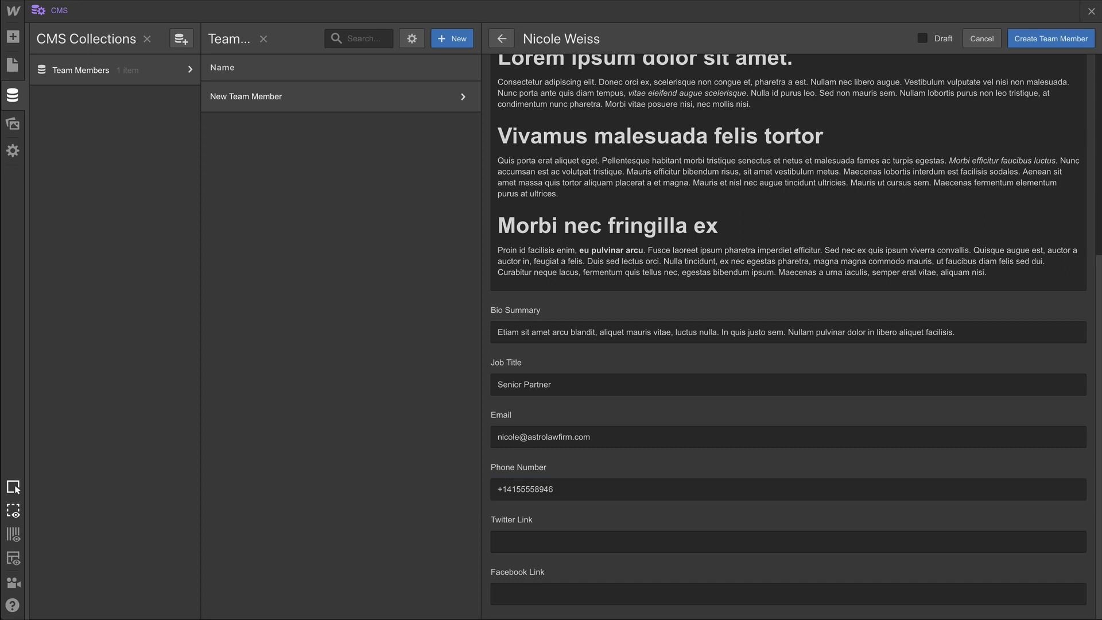
click(678, 540)
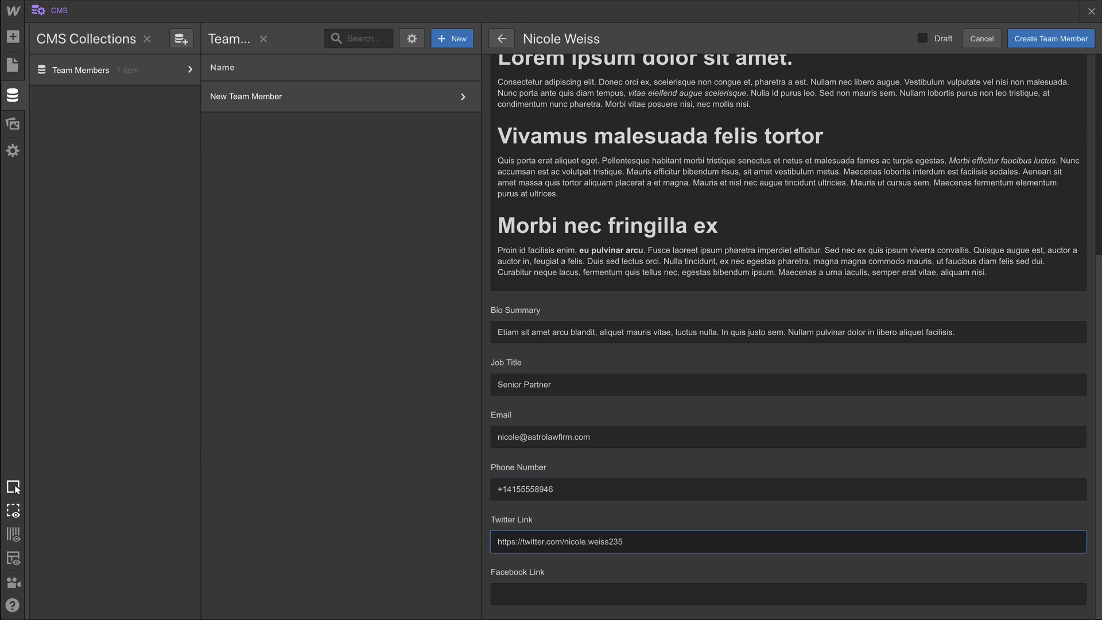
click(677, 592)
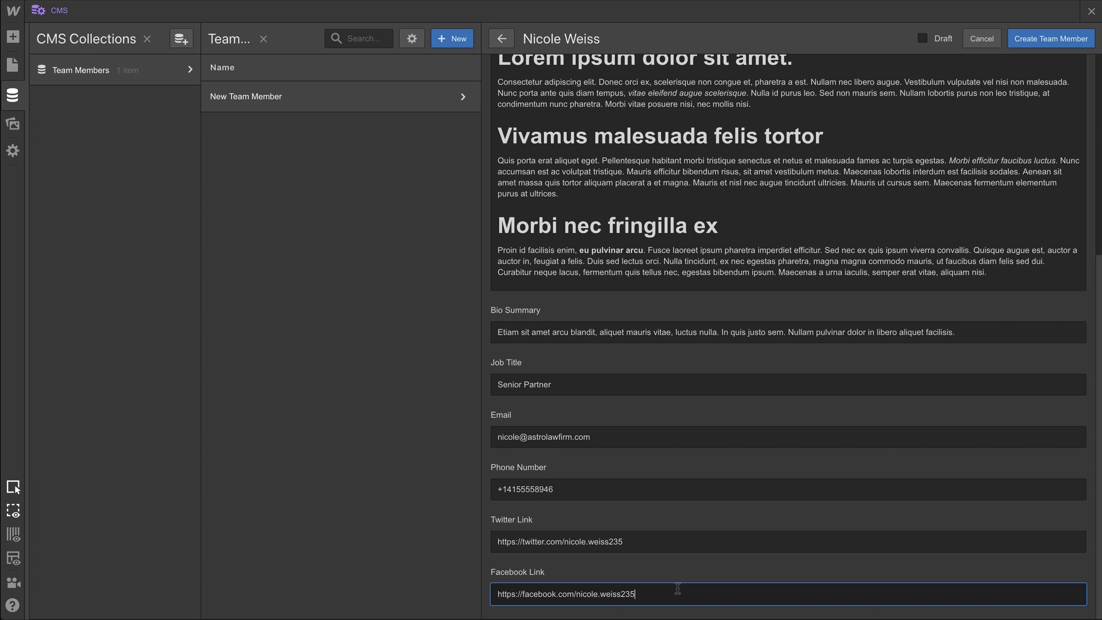
click(1064, 37)
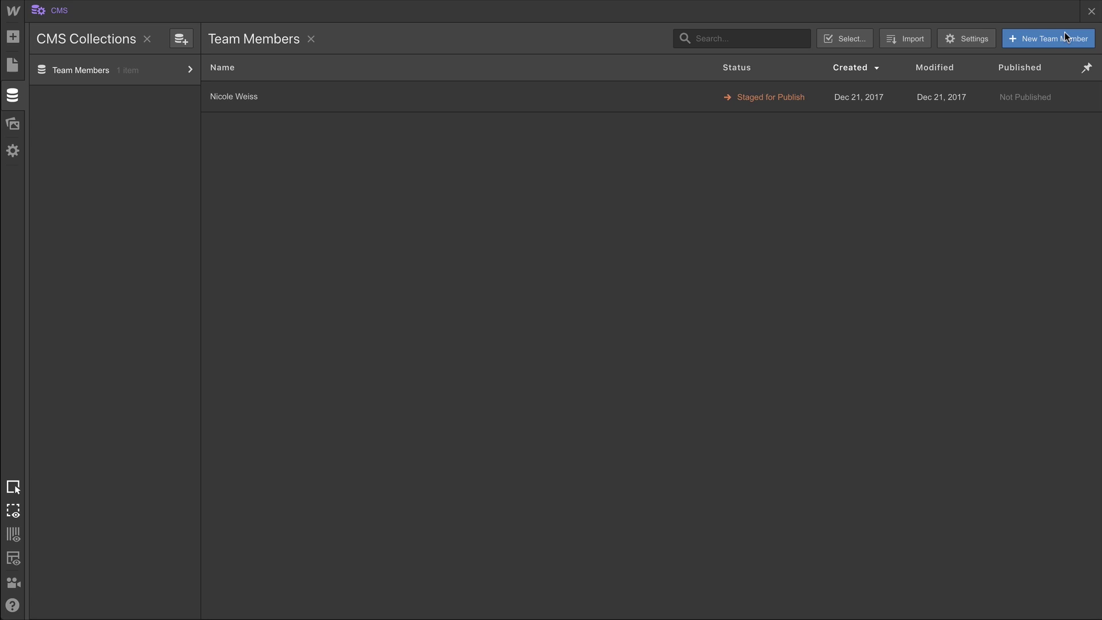
Start a CSV import and drop Team Members.csv onto the Upload CSV area.
click(917, 41)
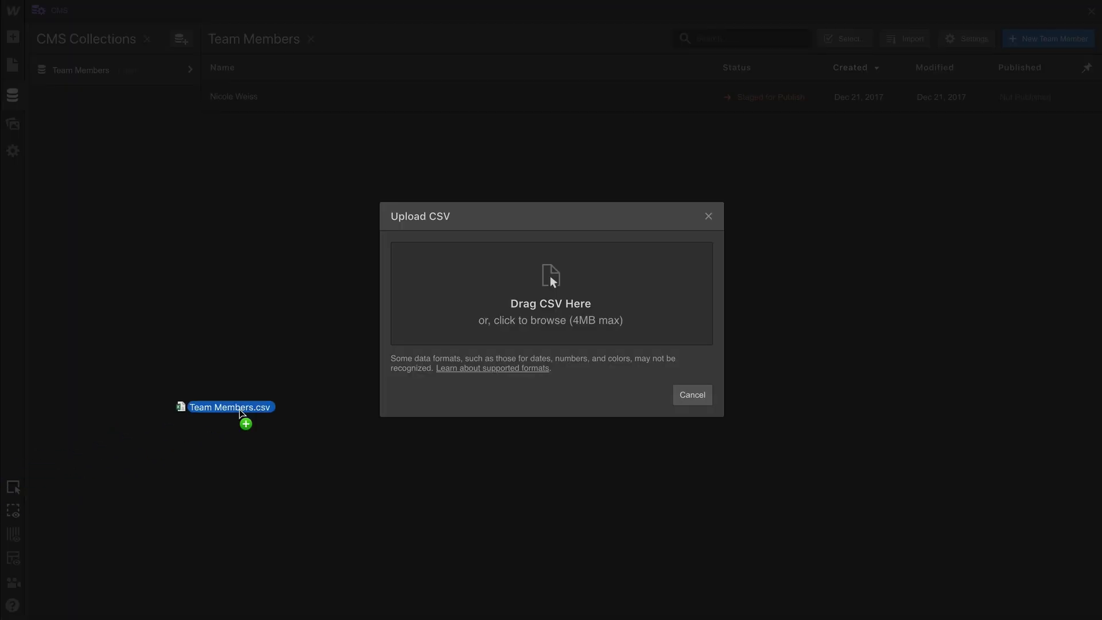
drag(246, 419, 540, 324)
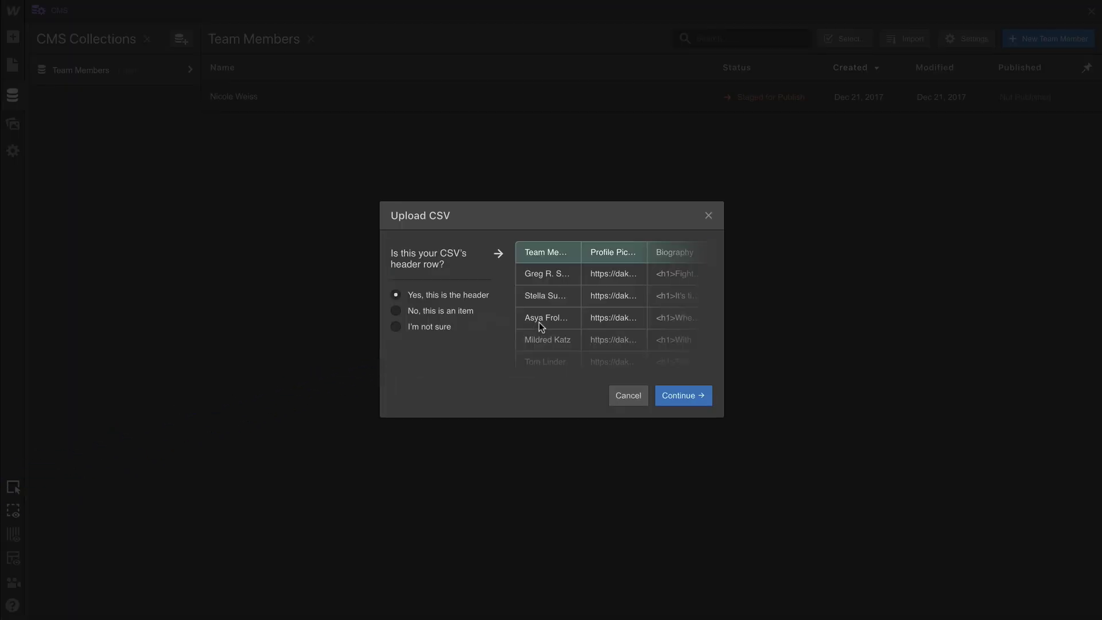
Confirm the first row as header and browse the imported item previews.
click(668, 389)
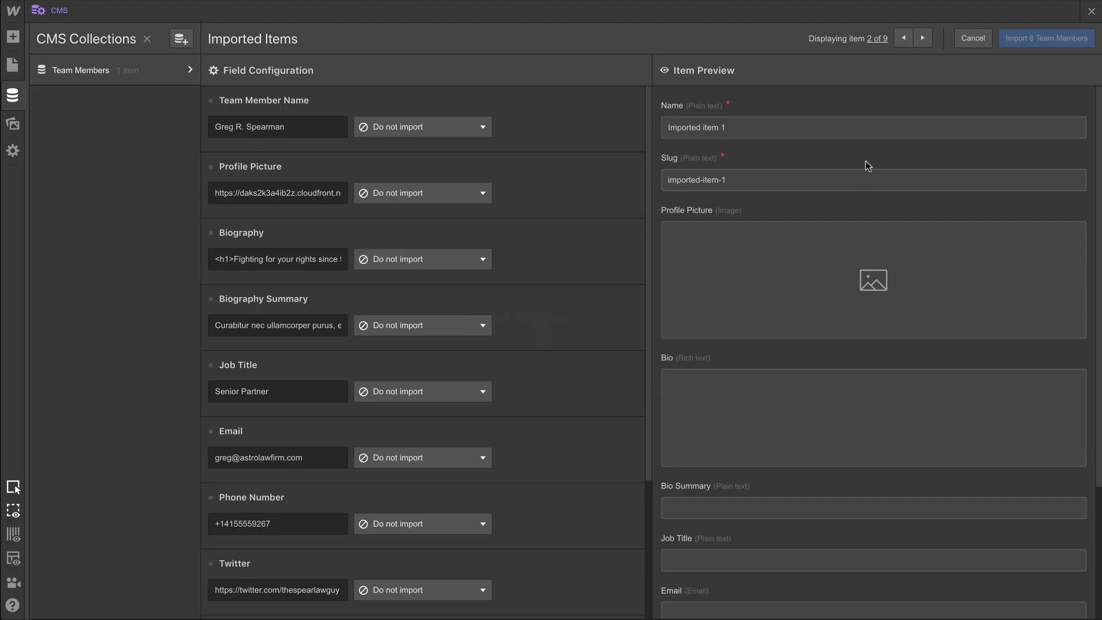
click(924, 43)
click(924, 43)
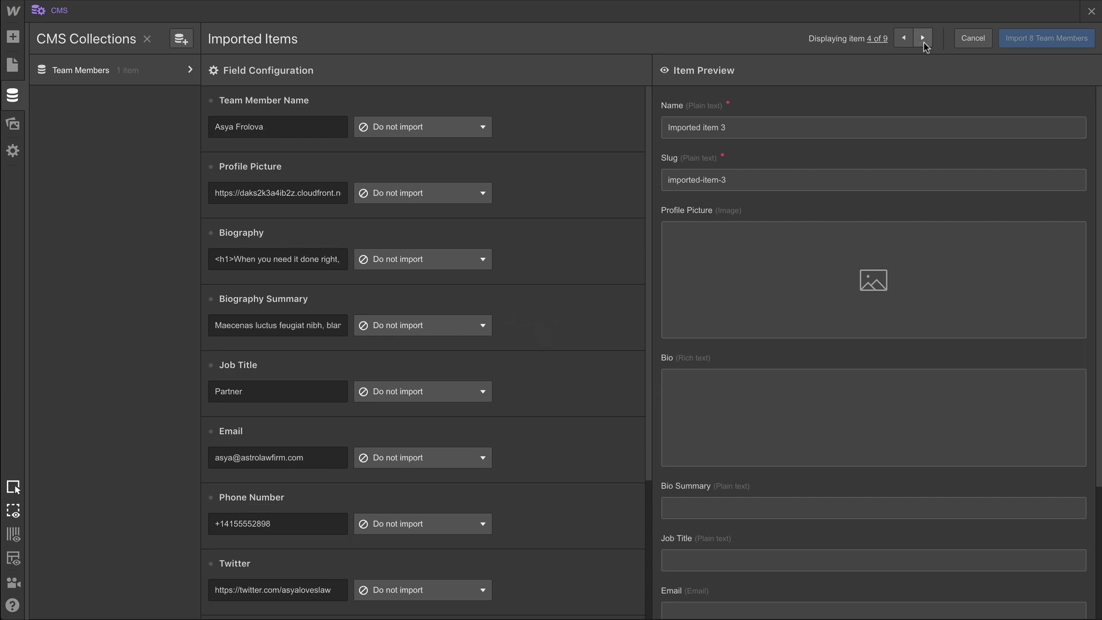
click(924, 42)
click(923, 39)
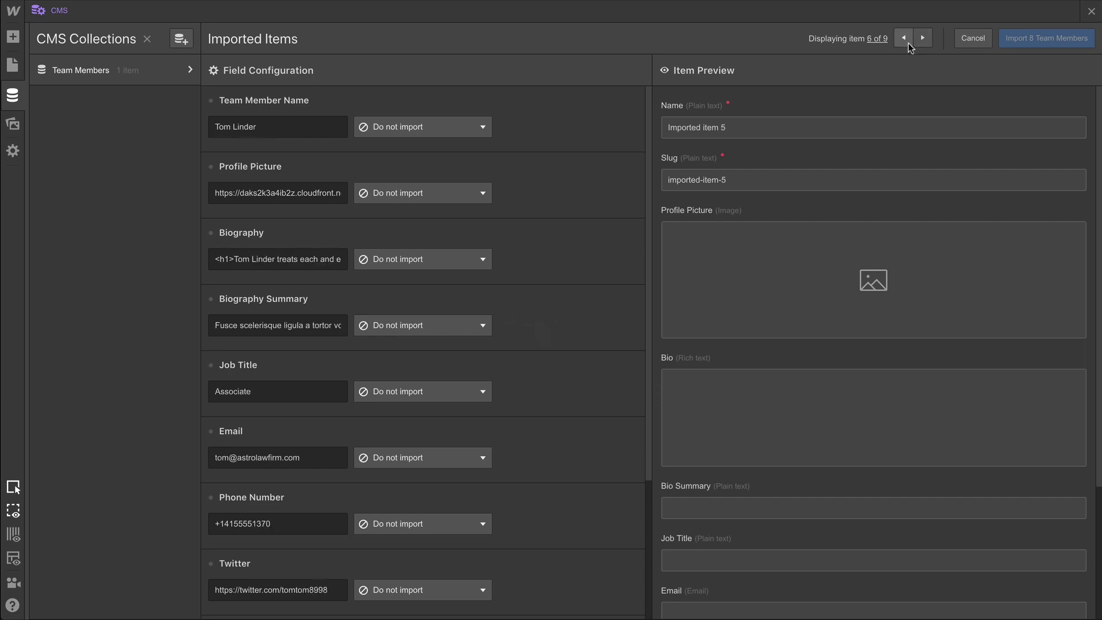
click(906, 41)
click(905, 42)
click(905, 41)
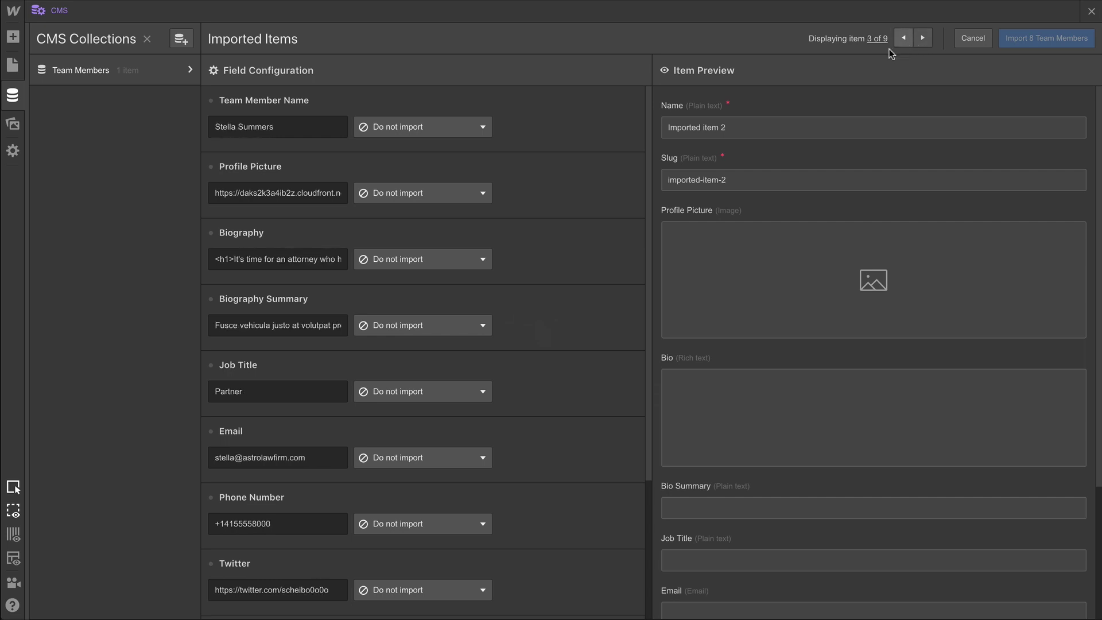
Map the name and Profile Picture columns to the Name and Profile Picture fields.
click(452, 134)
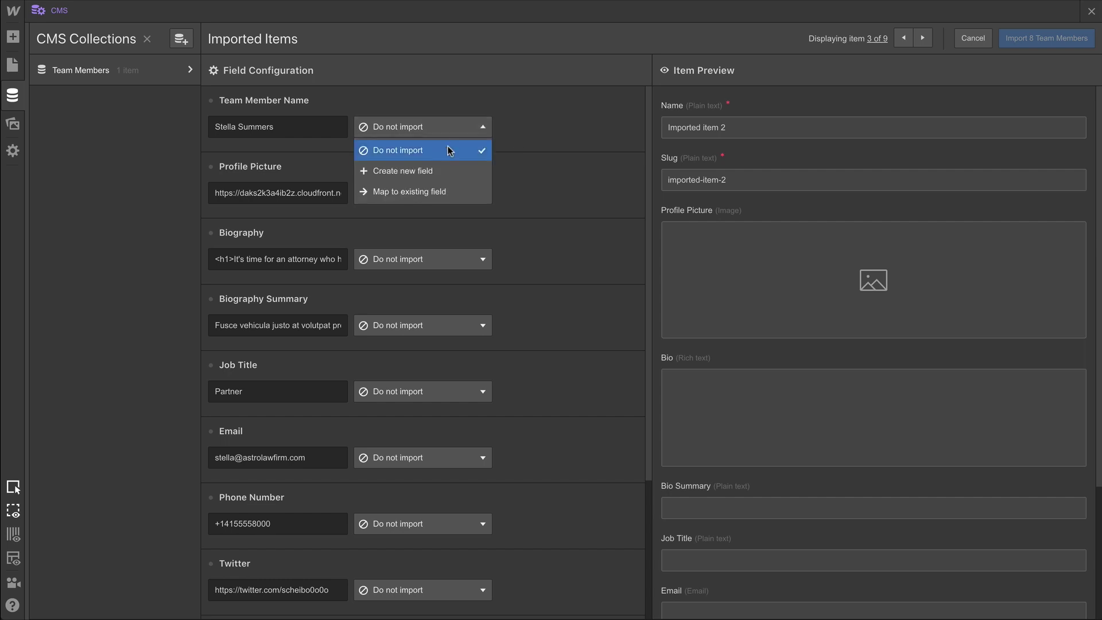
click(424, 195)
click(529, 128)
click(530, 170)
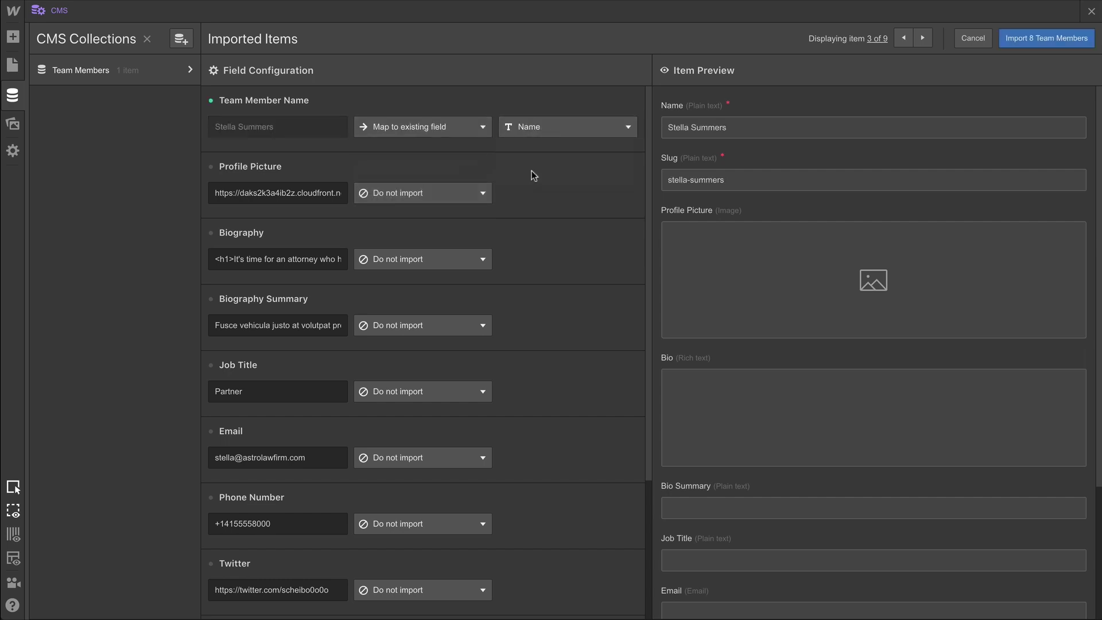
click(467, 195)
click(443, 252)
click(524, 193)
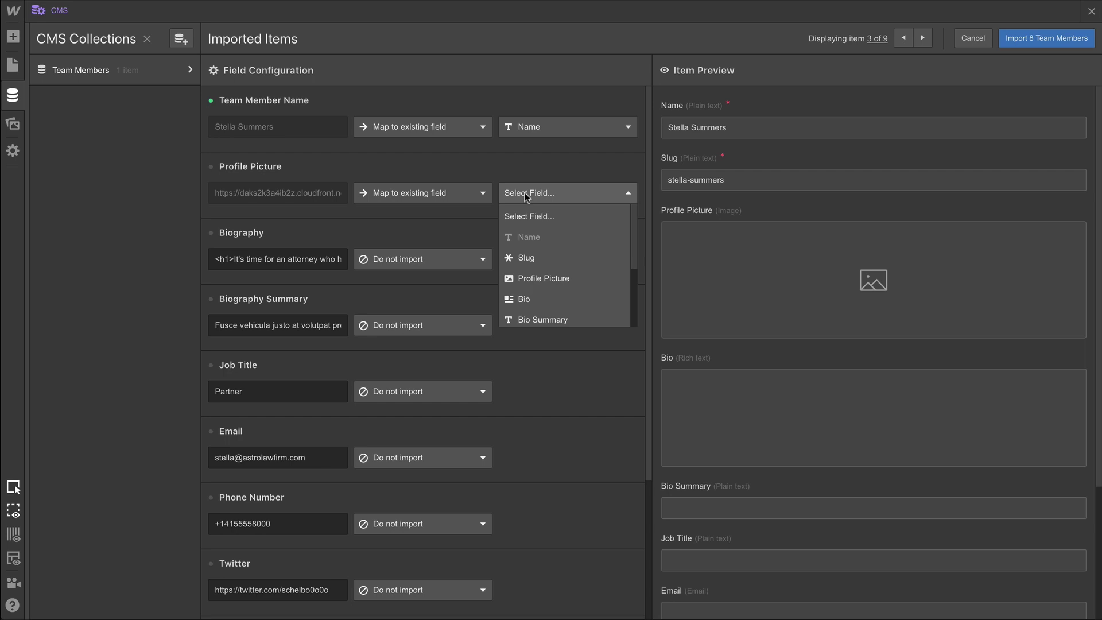
click(547, 285)
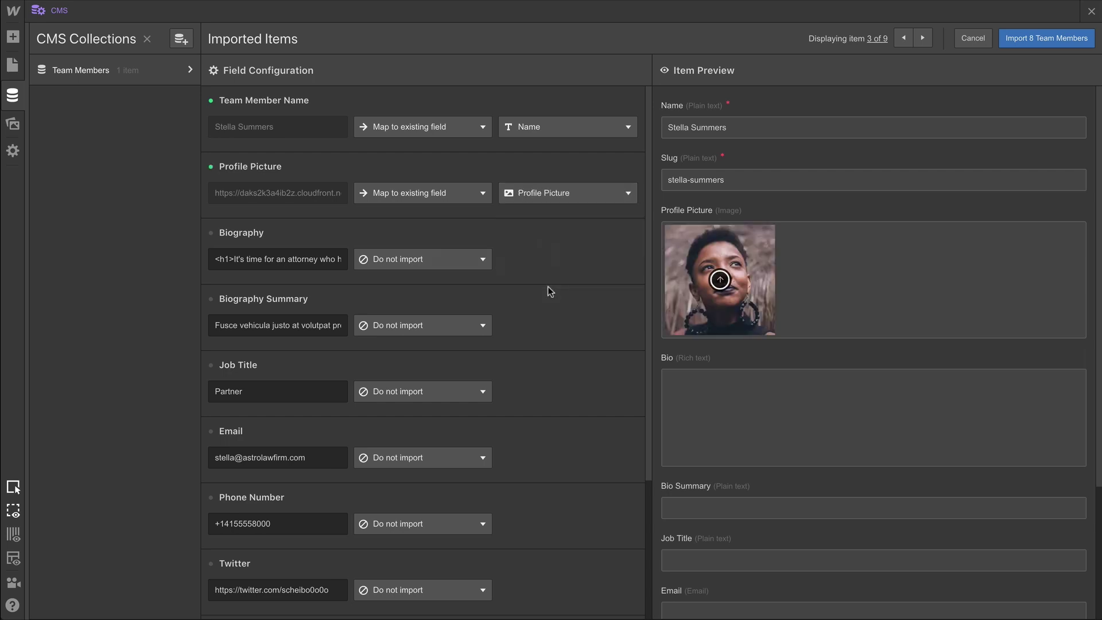
Map Biography and Biography Summary to the Bio and Bio Summary fields.
click(456, 263)
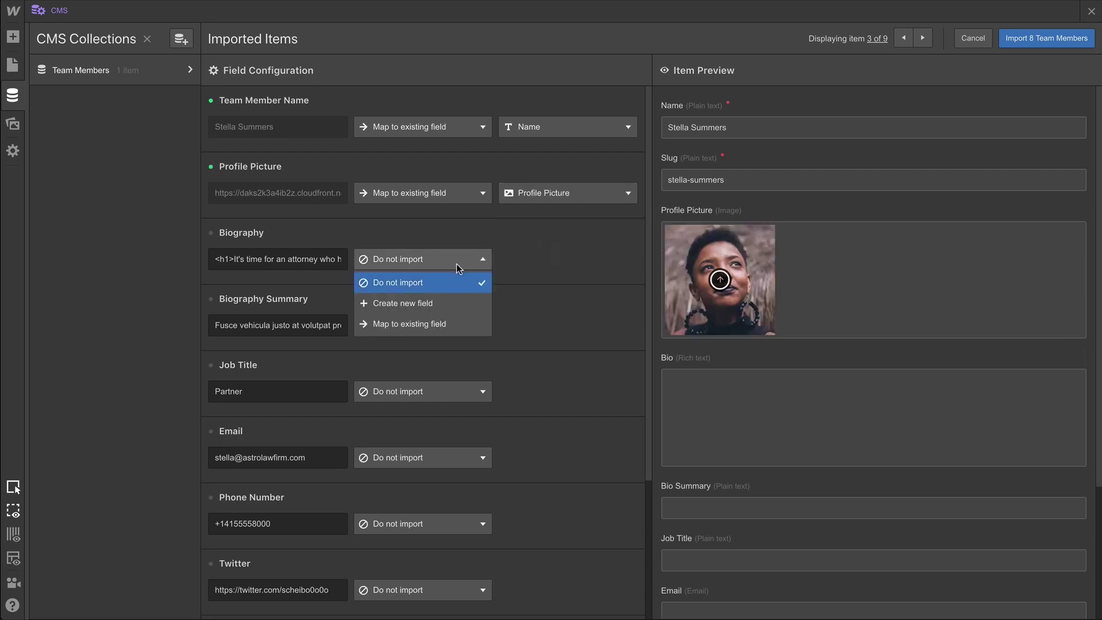
click(446, 327)
click(525, 259)
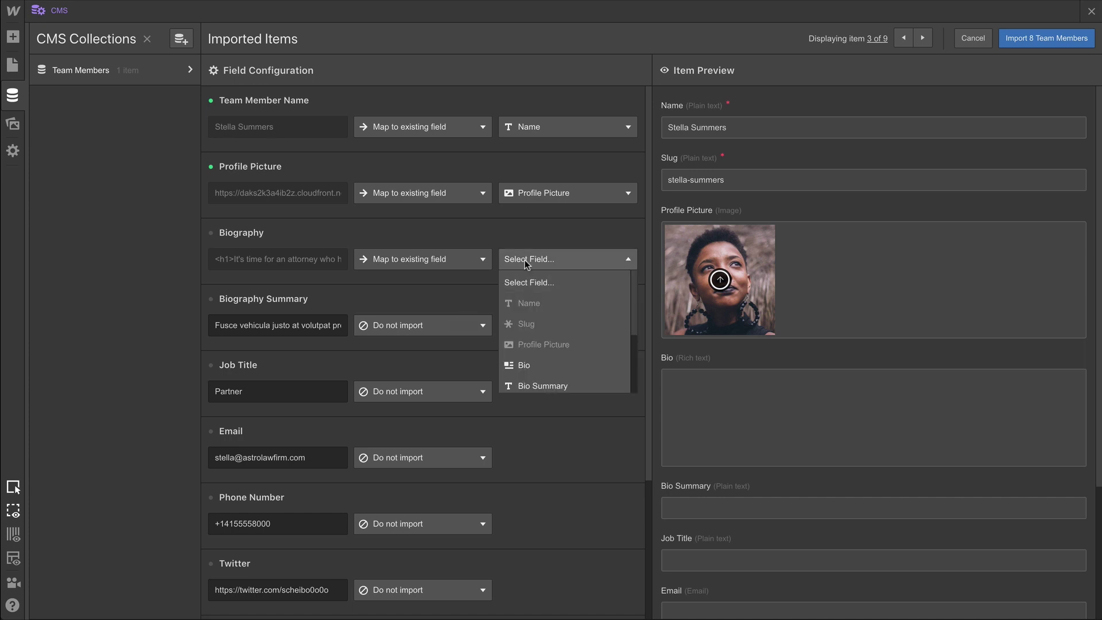
click(527, 363)
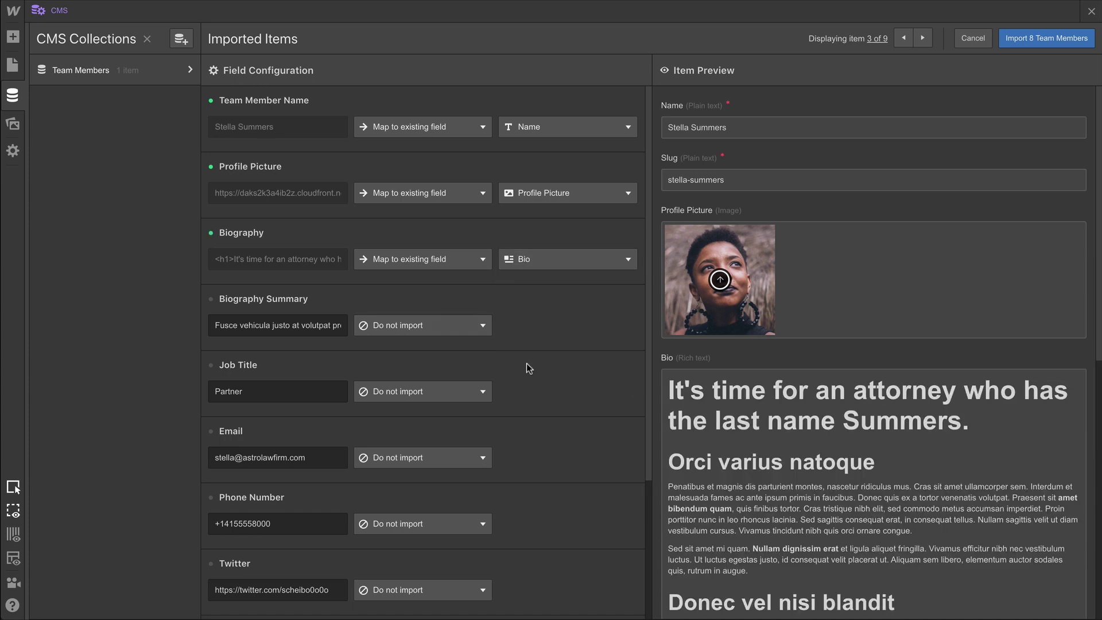
click(460, 331)
click(440, 385)
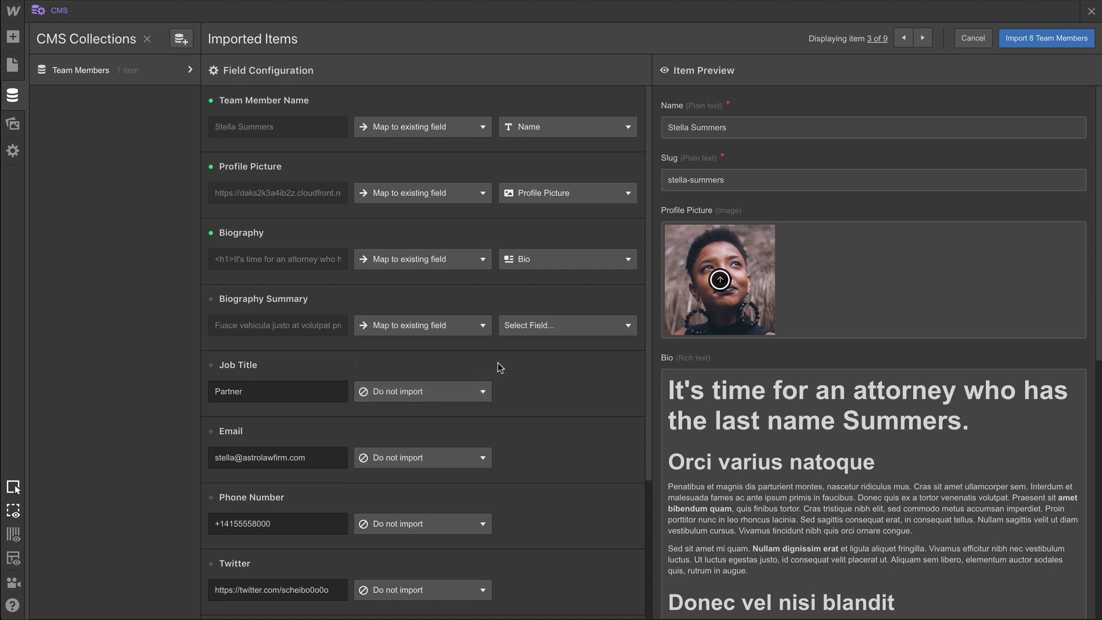
click(539, 328)
click(538, 444)
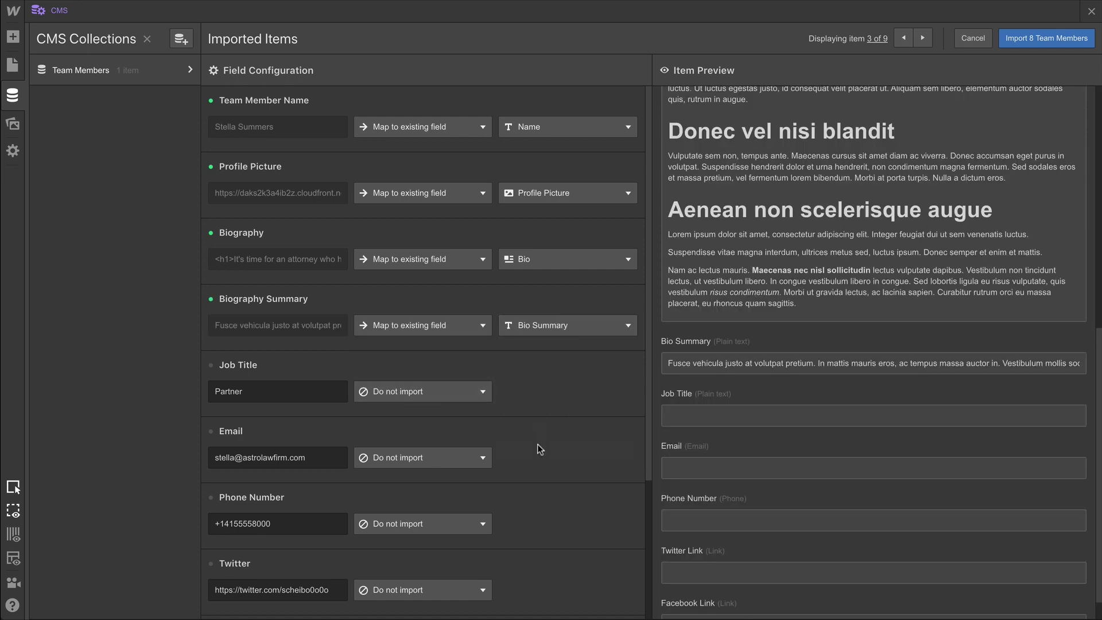
Map the Job Title and Email columns to their matching existing fields.
click(458, 396)
click(457, 456)
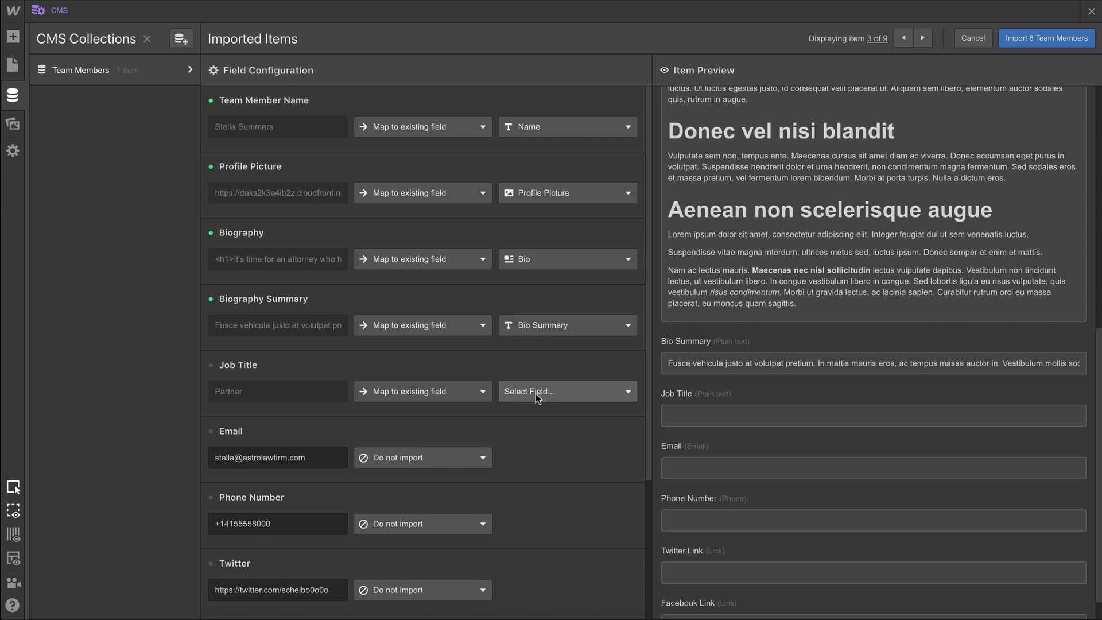
click(536, 393)
scroll(539, 437, down, 2)
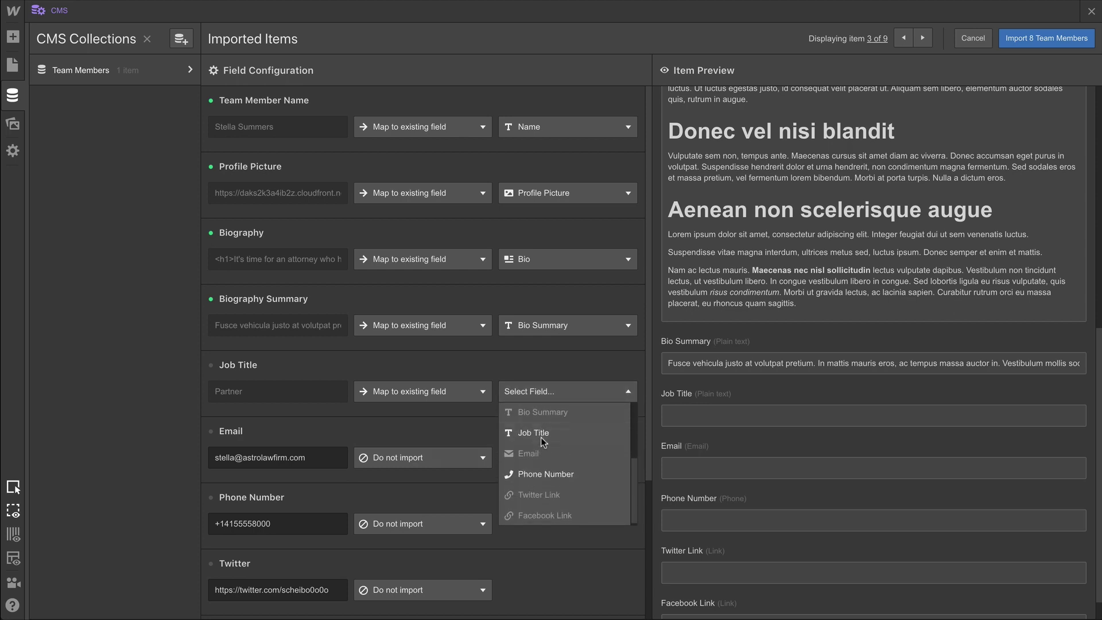
click(540, 437)
click(445, 457)
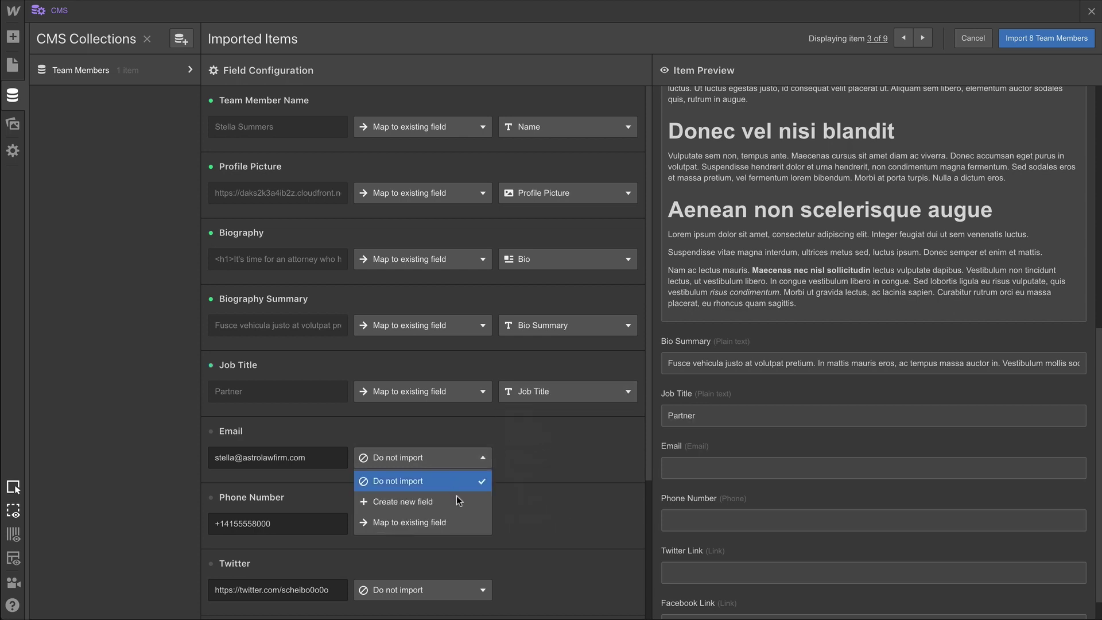
click(466, 522)
click(560, 453)
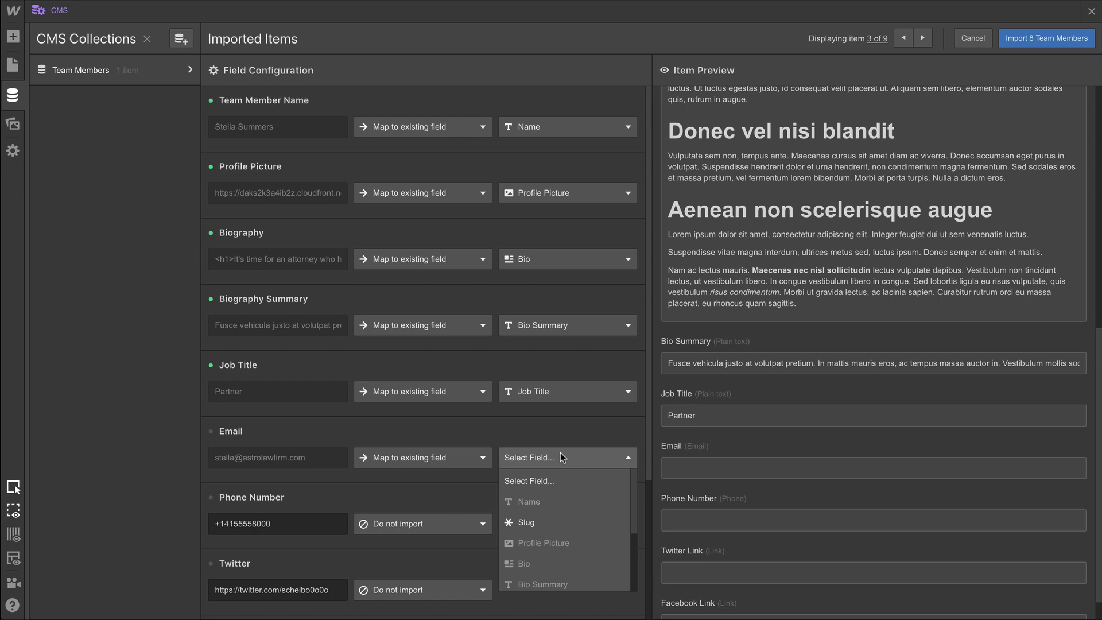
scroll(566, 507, down, 3)
click(563, 509)
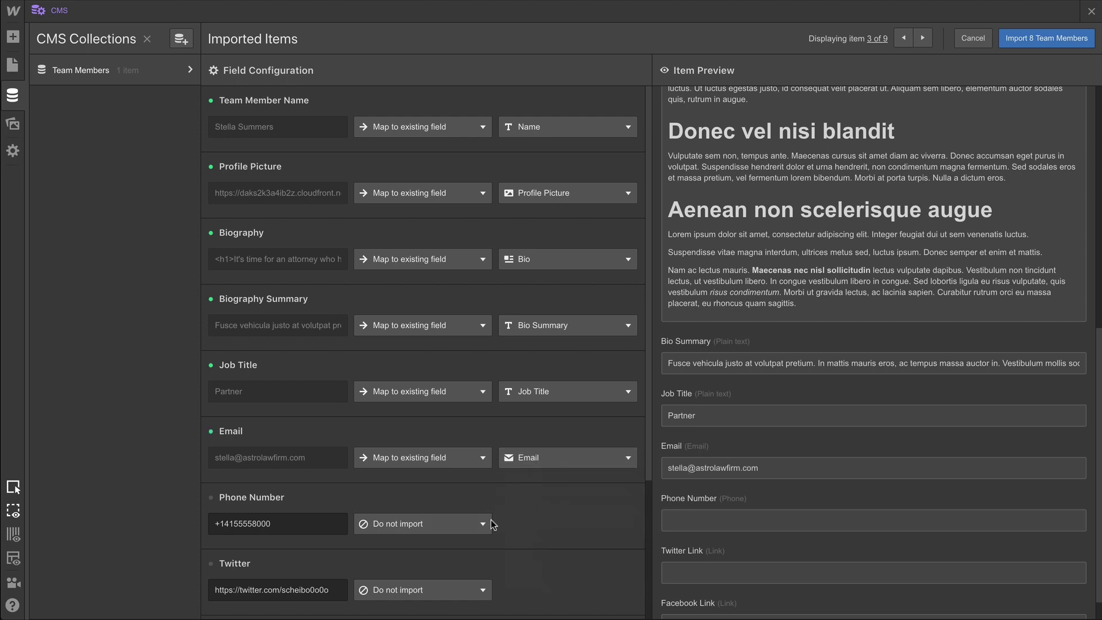
Map the Phone Number column to the Phone Number field.
click(468, 523)
click(466, 584)
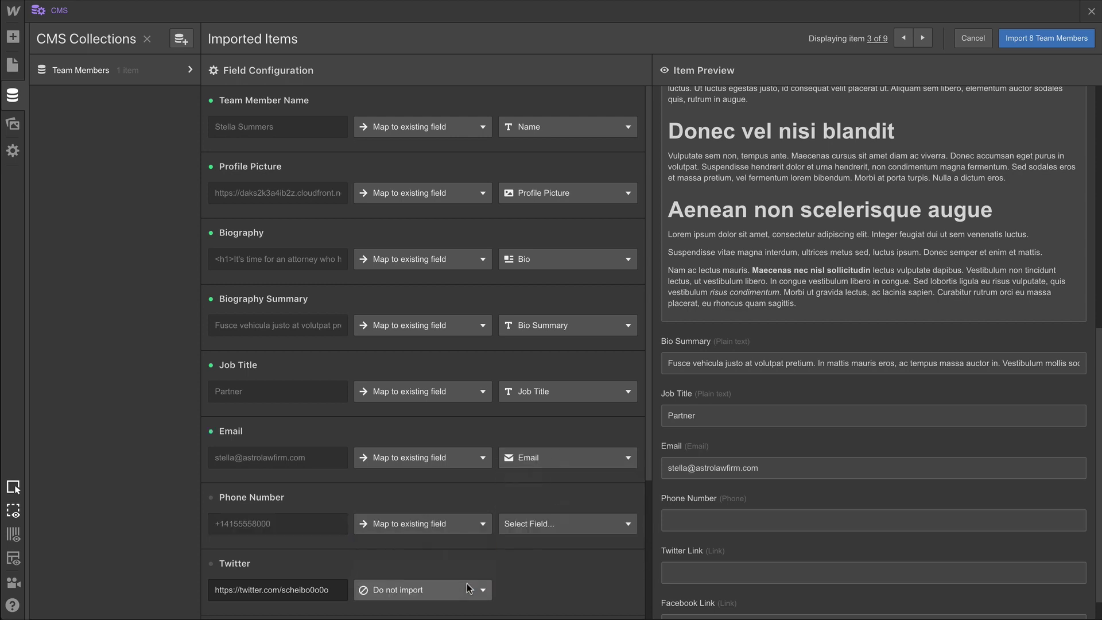
click(529, 525)
scroll(539, 551, down, 3)
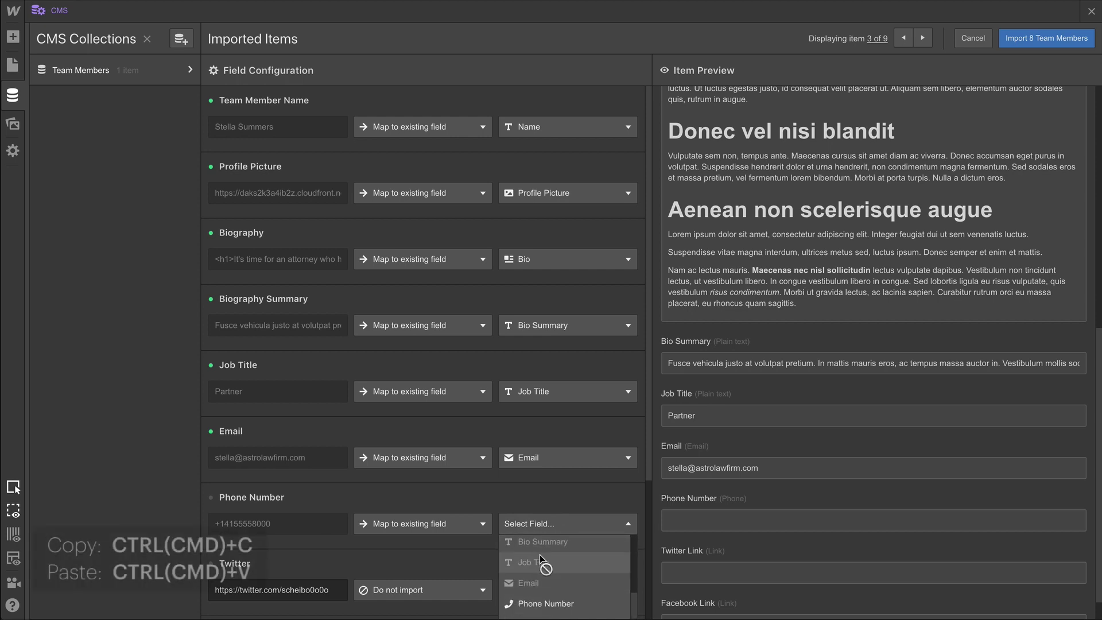
click(550, 594)
scroll(550, 595, down, 1)
scroll(550, 594, down, 3)
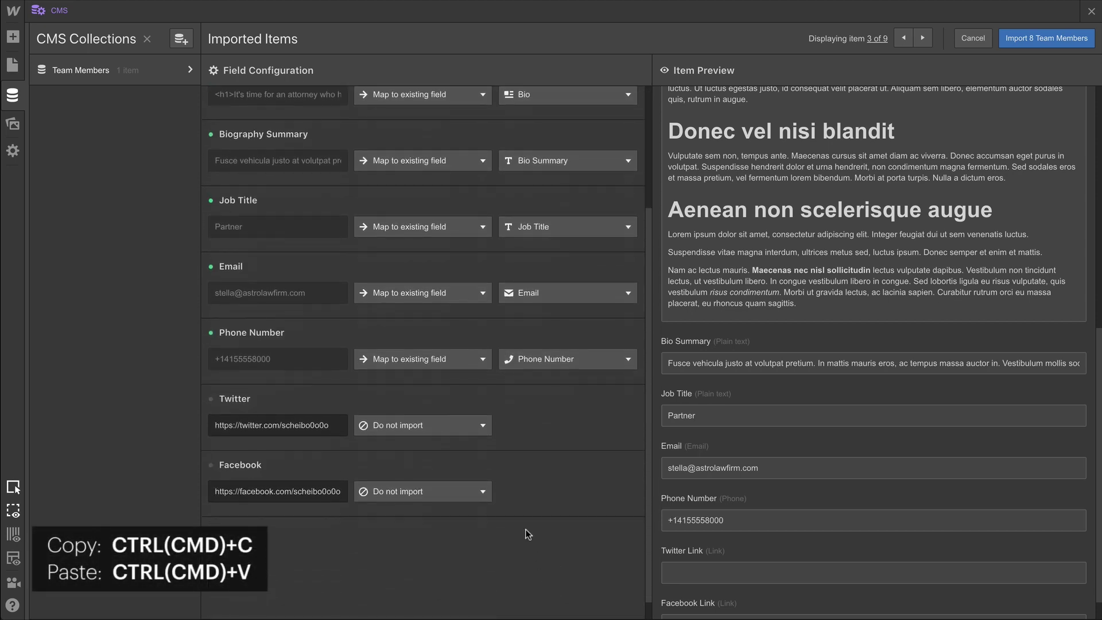
Map the Twitter and Facebook columns to the Twitter Link and Facebook Link fields.
click(474, 431)
click(466, 488)
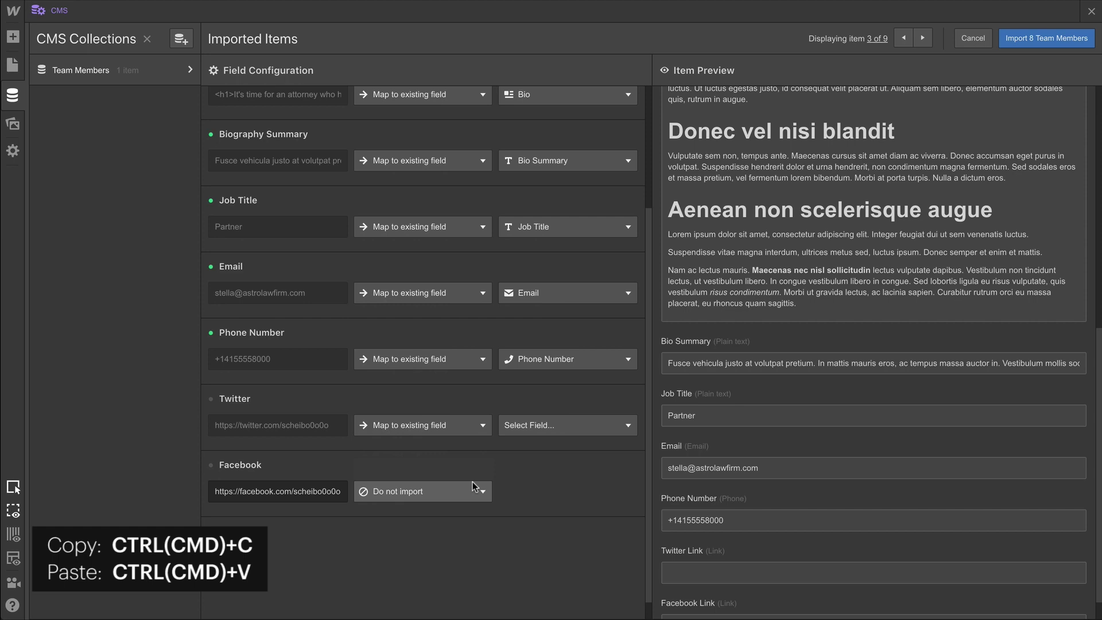
click(525, 427)
scroll(541, 493, down, 3)
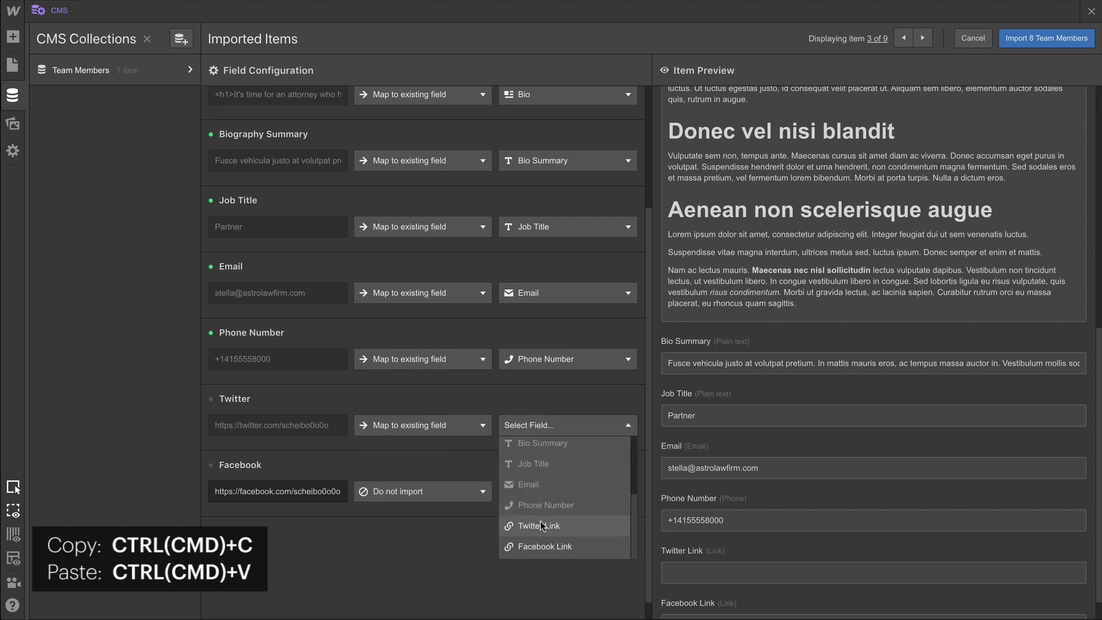
click(539, 521)
click(485, 495)
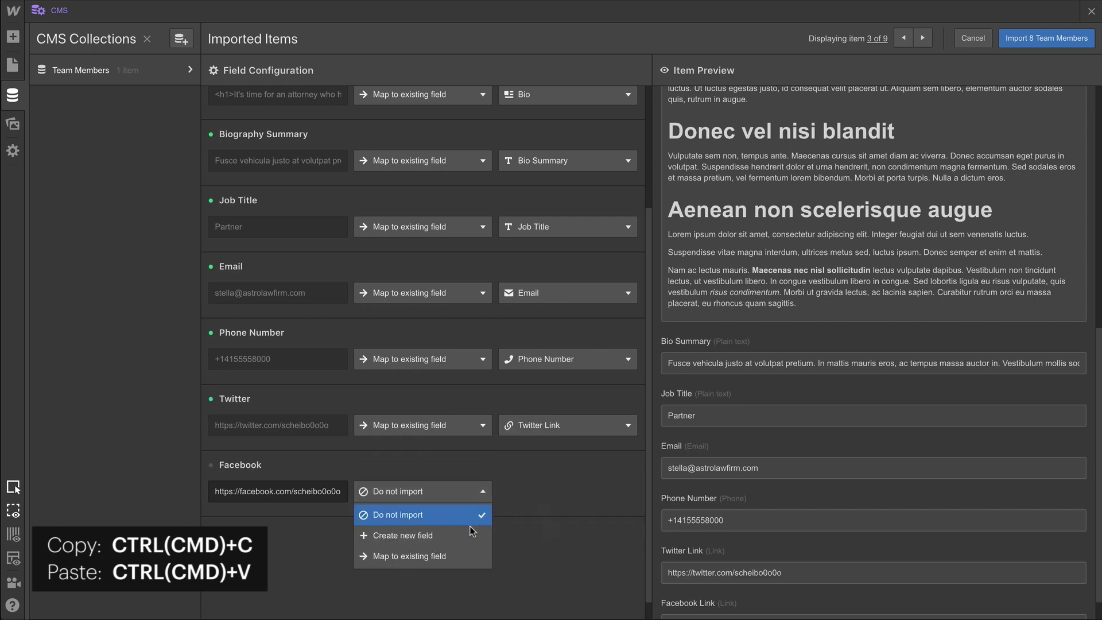
click(467, 556)
click(568, 491)
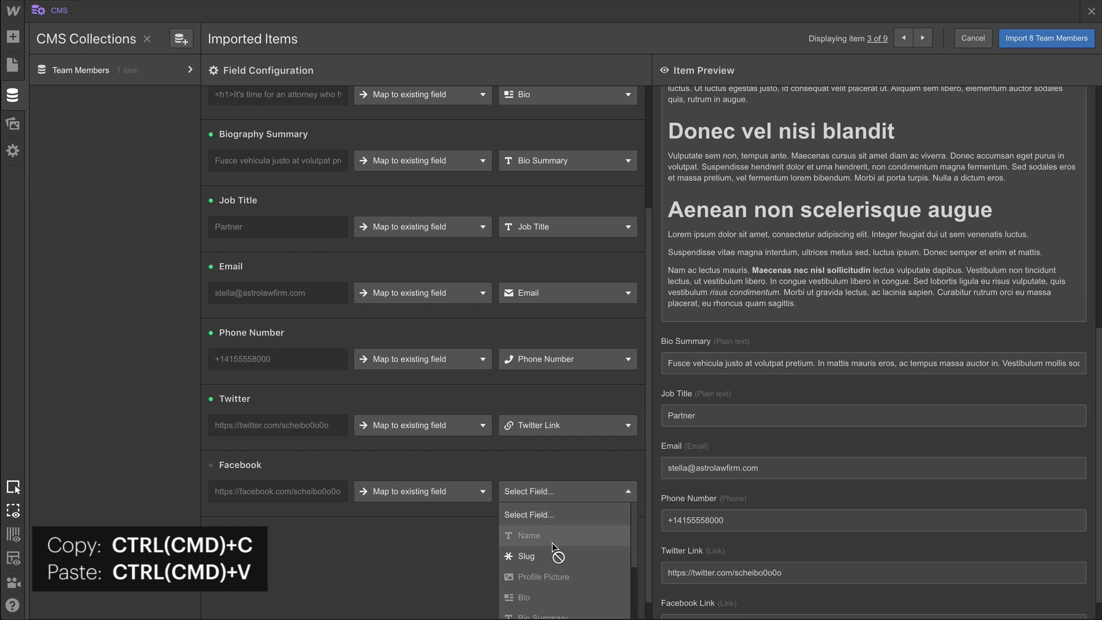
scroll(560, 560, down, 5)
click(584, 610)
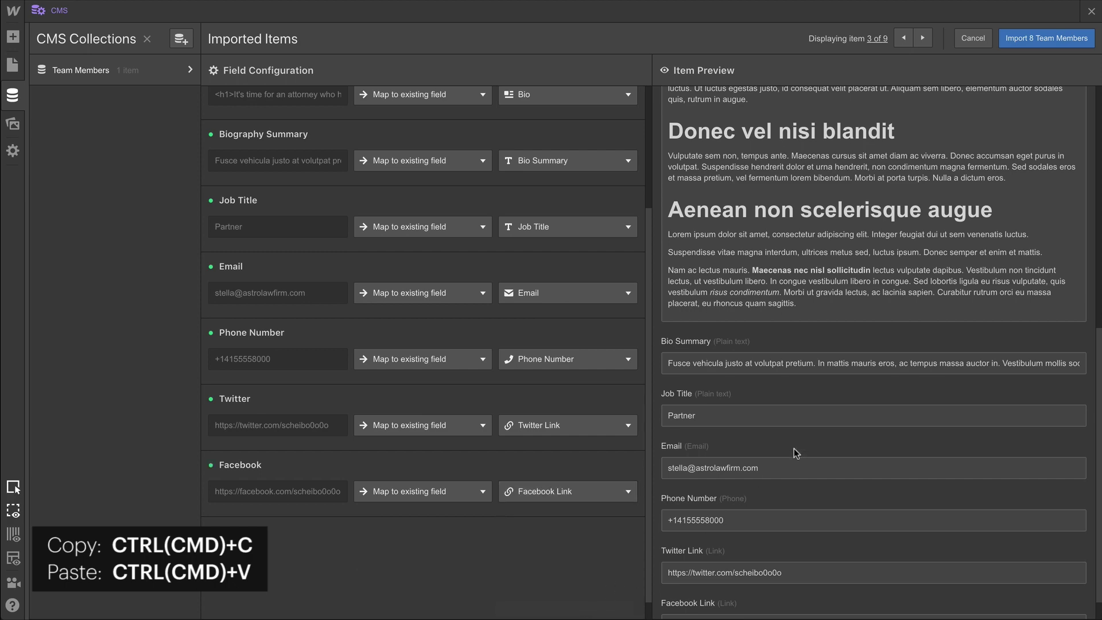
Review the previewed members, import all 8 team members, and close the completion dialog.
scroll(795, 447, up, 10)
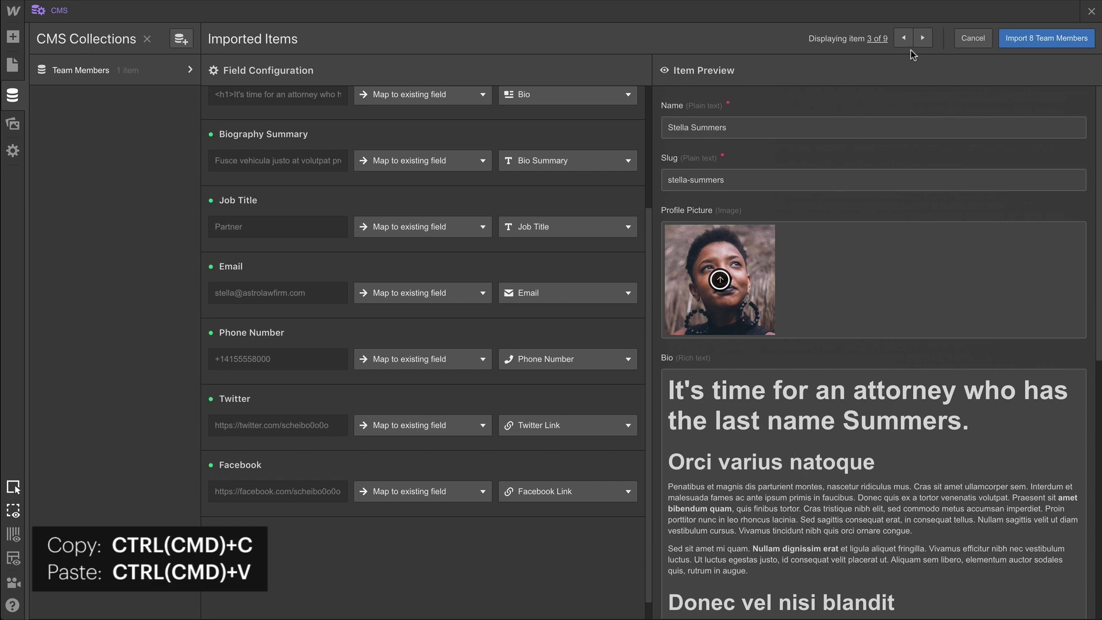
click(919, 39)
click(918, 39)
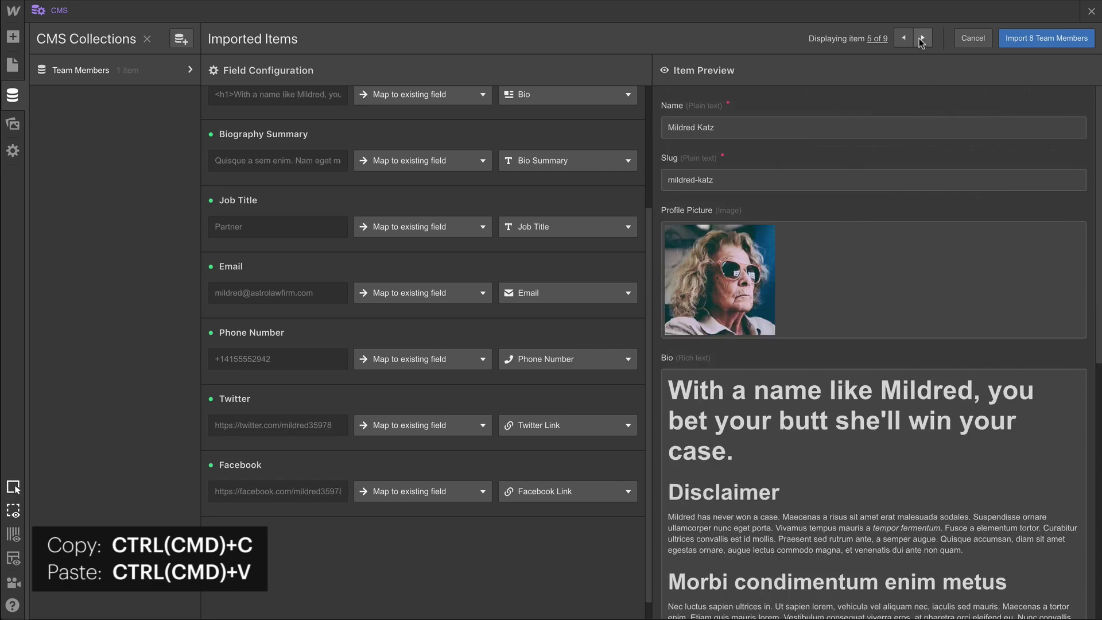
click(920, 38)
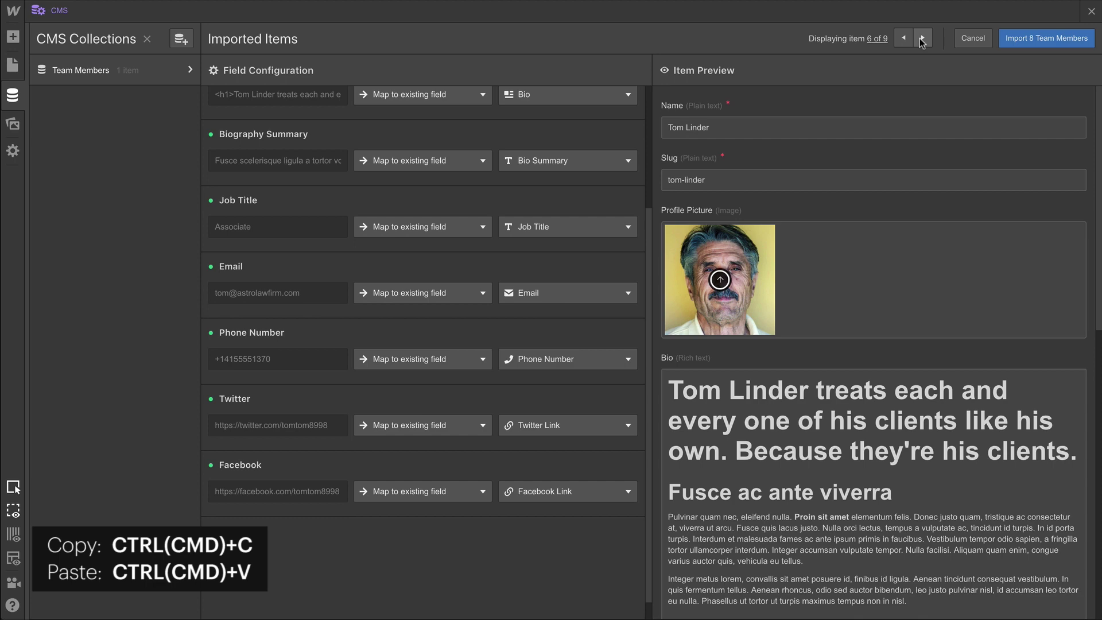
click(920, 38)
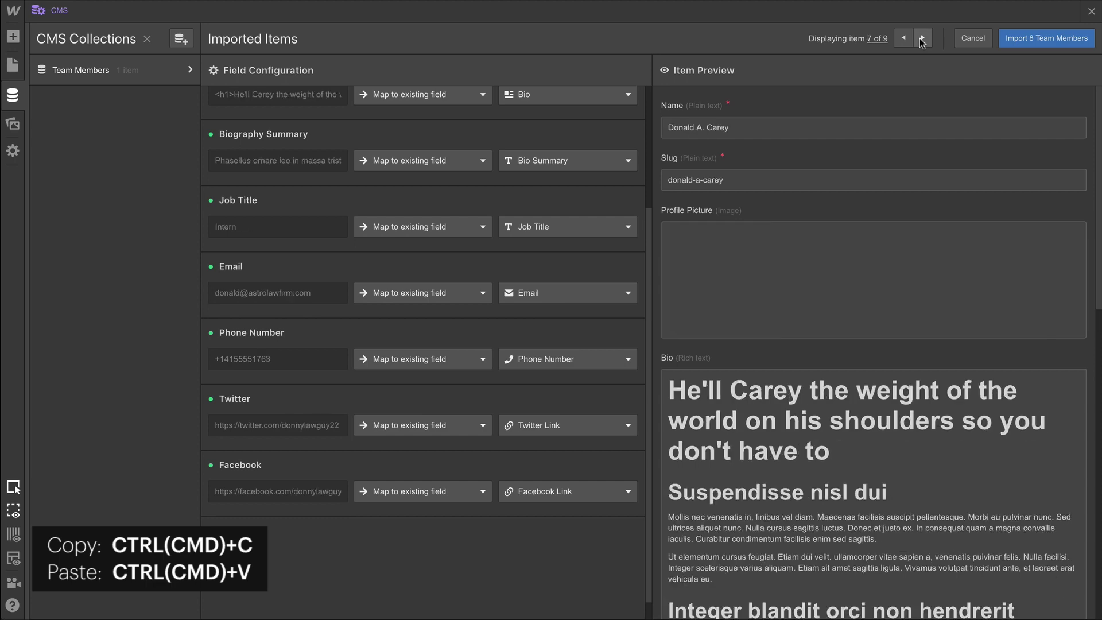
click(1034, 46)
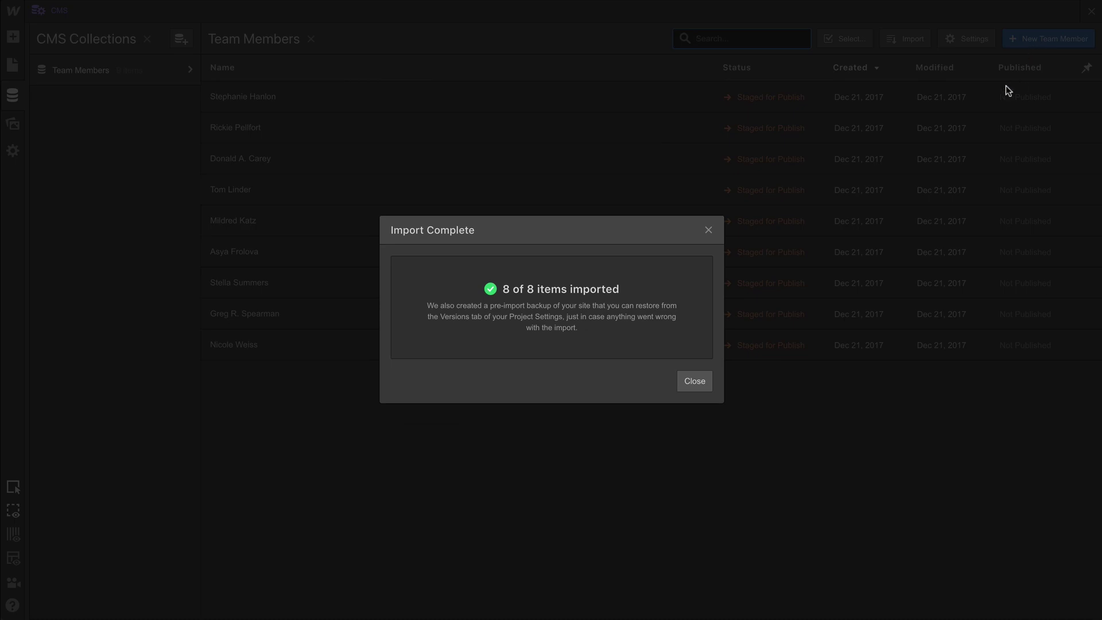
click(692, 384)
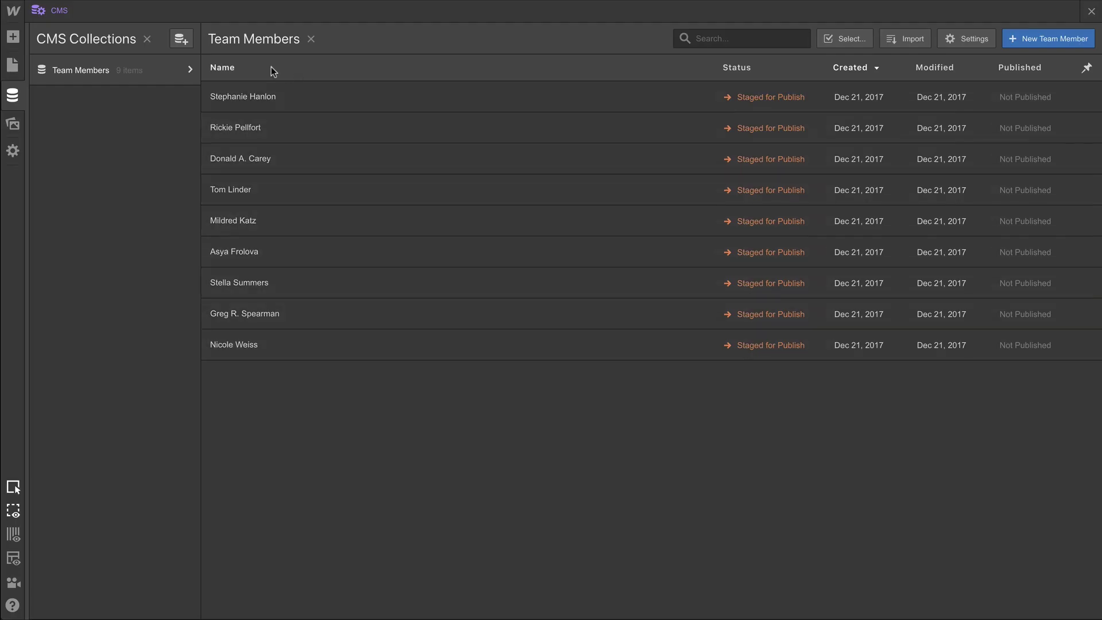
Start a new collection named Practice Areas with URL practice-areas.
click(187, 43)
text(Pra)
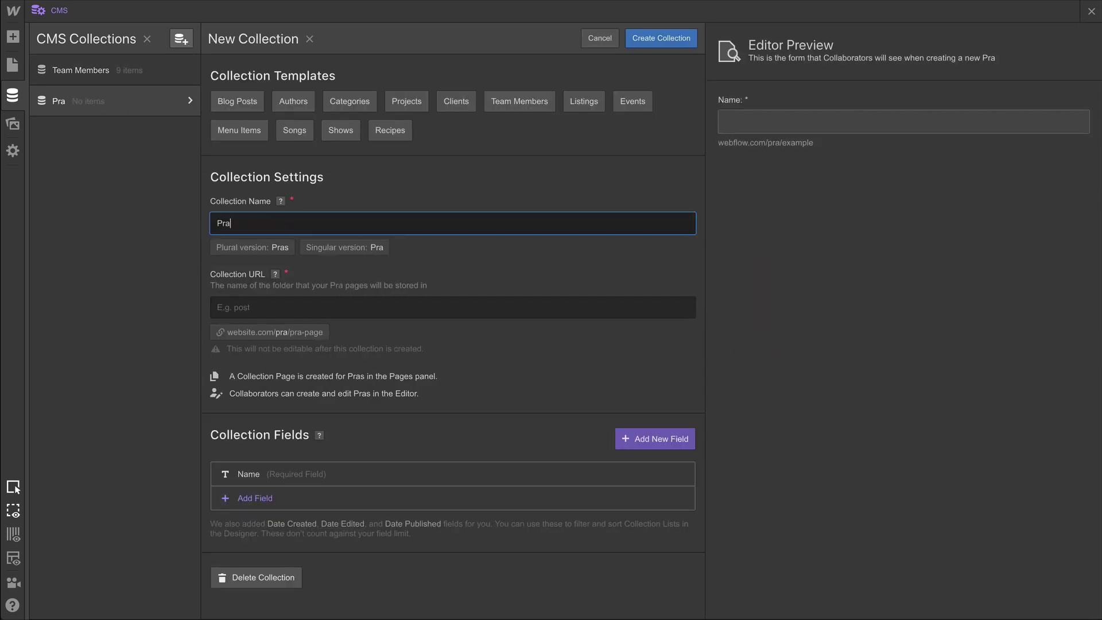
text(ctice Areas)
click(218, 307)
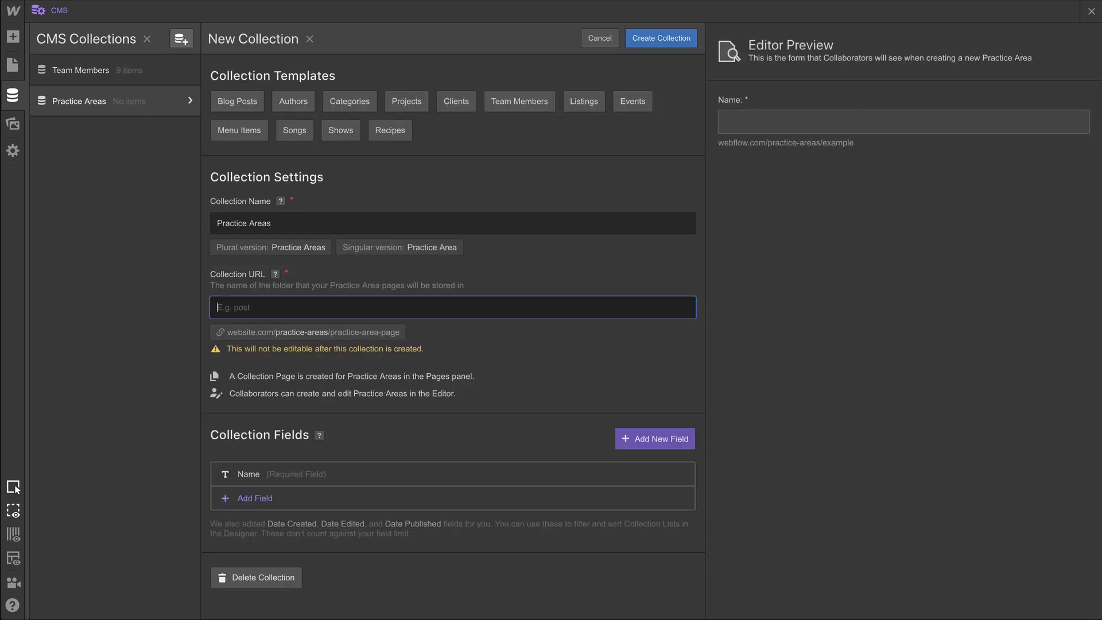
text(practice-areas)
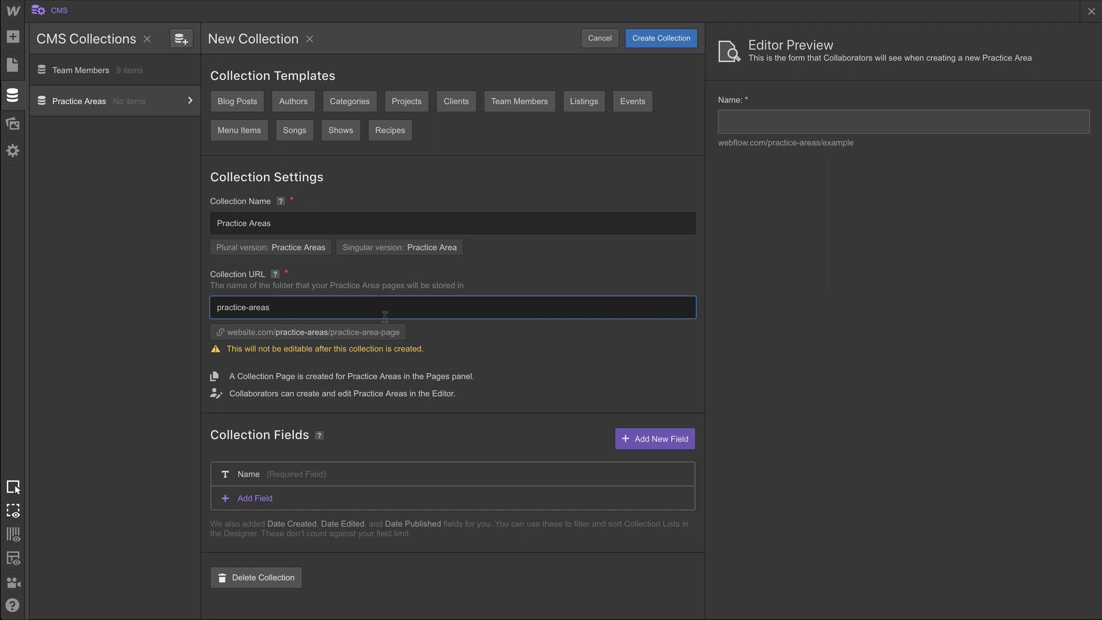
Add a multi-line plain-text Practice Area Summary field with help text and 250-character maximum.
click(643, 438)
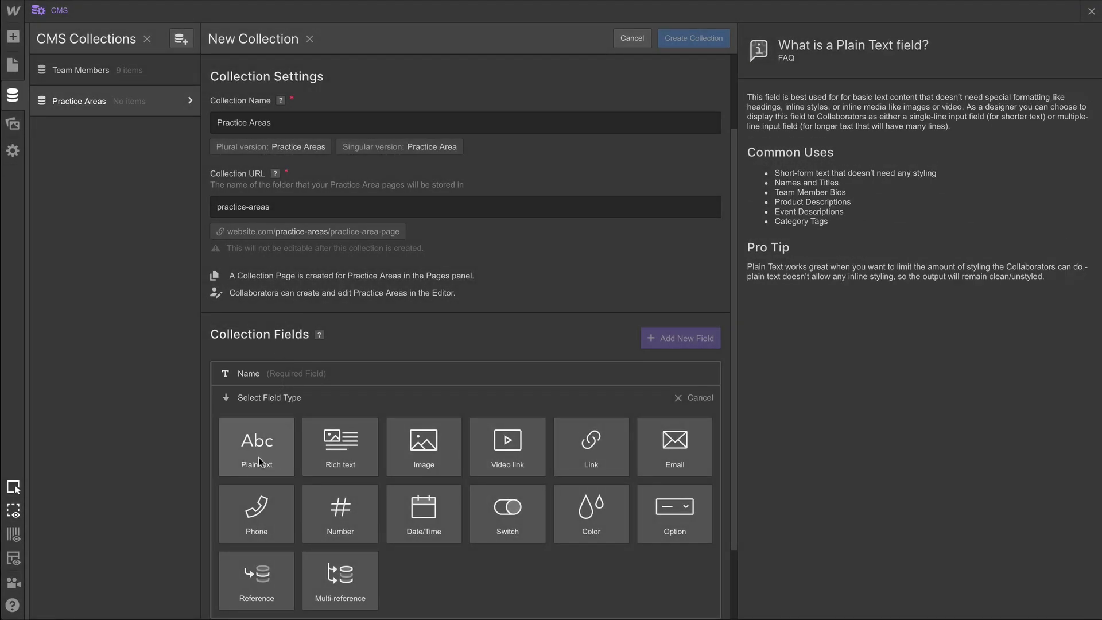
click(258, 457)
text(Pra)
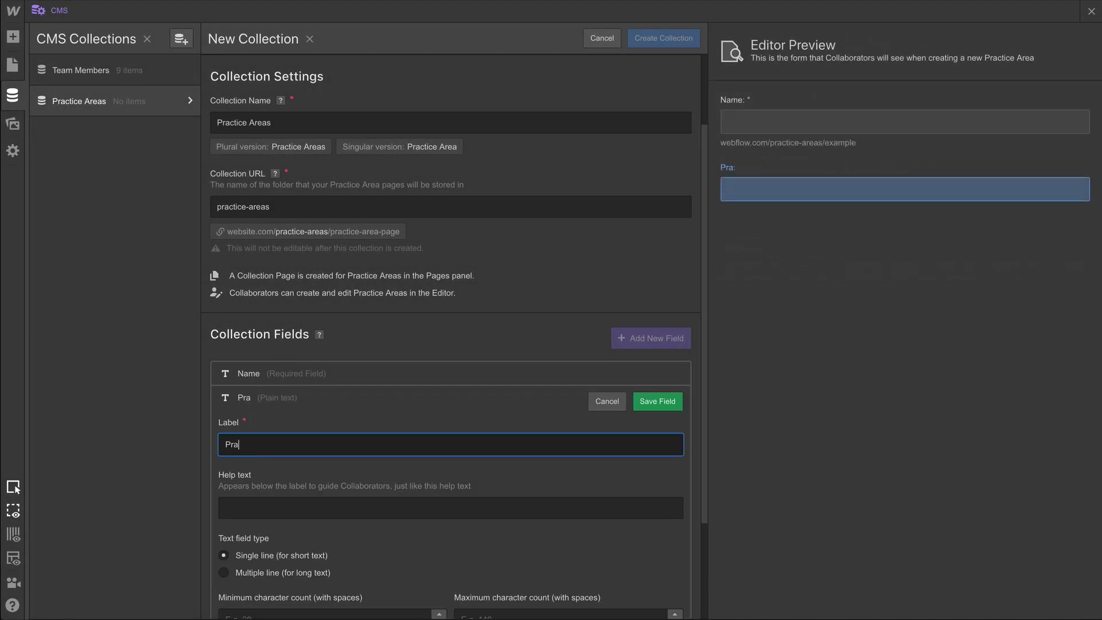
text(ctice Area Summary)
key(Tab)
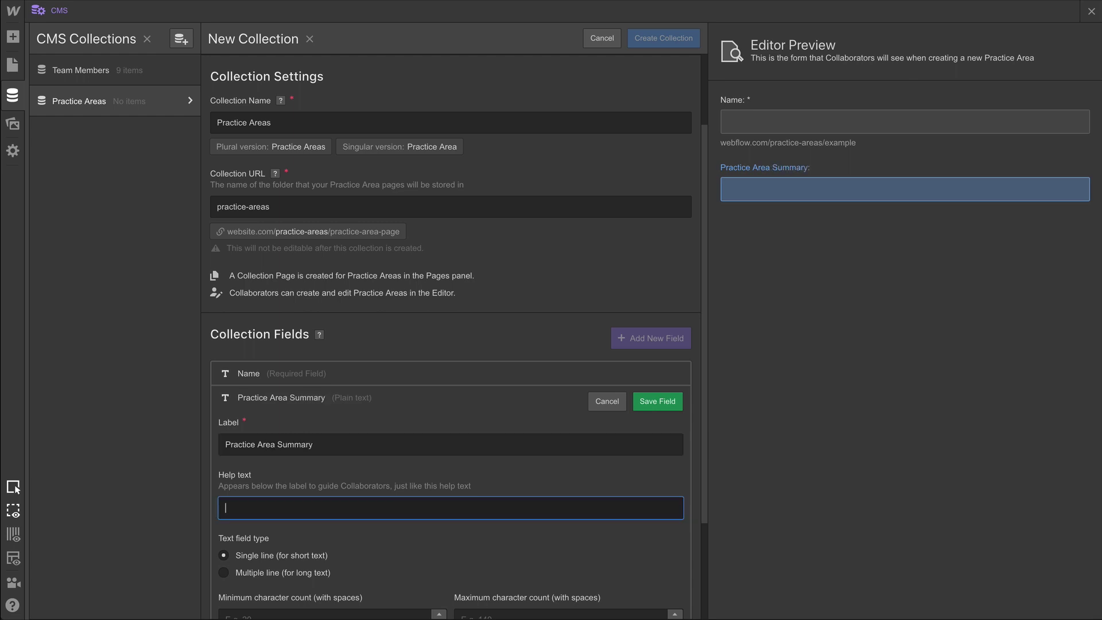
text(Short summary of the )
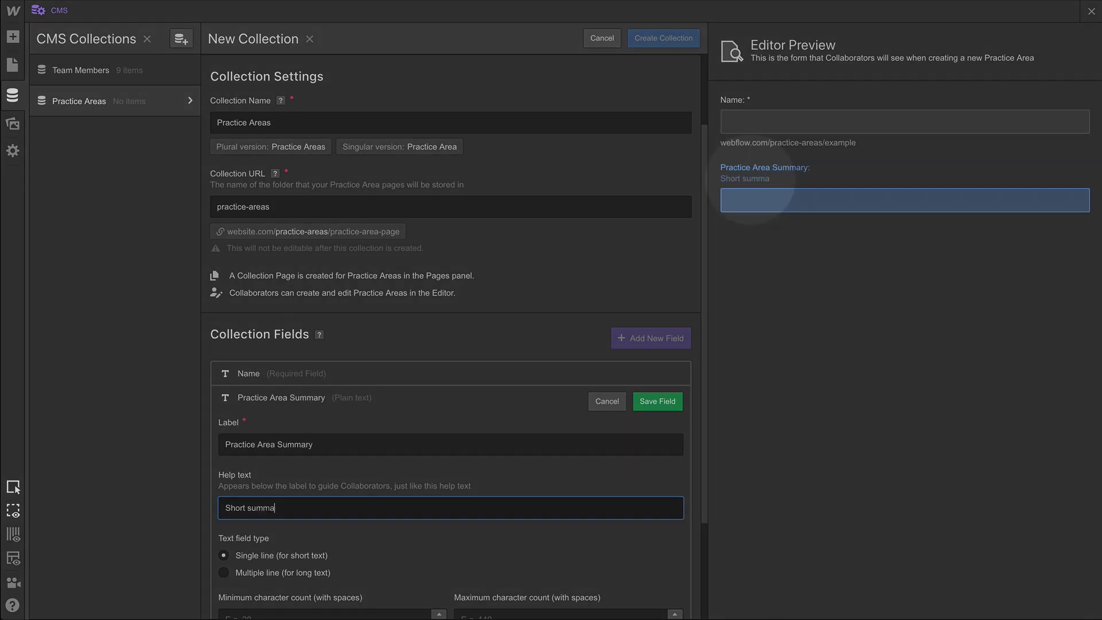
text(practice area)
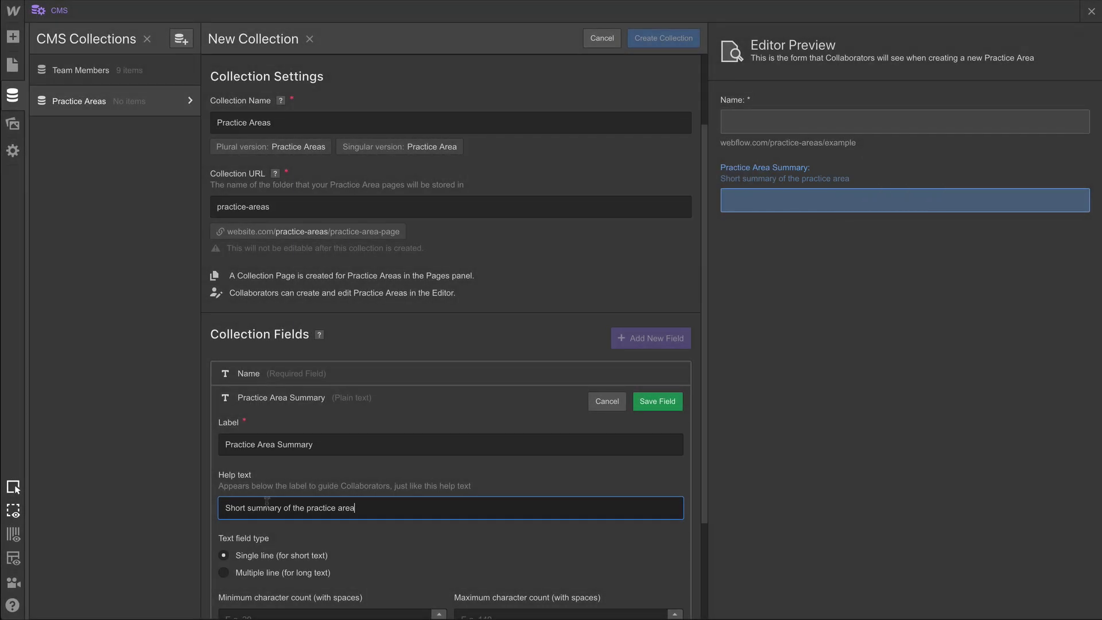
scroll(282, 539, down, 3)
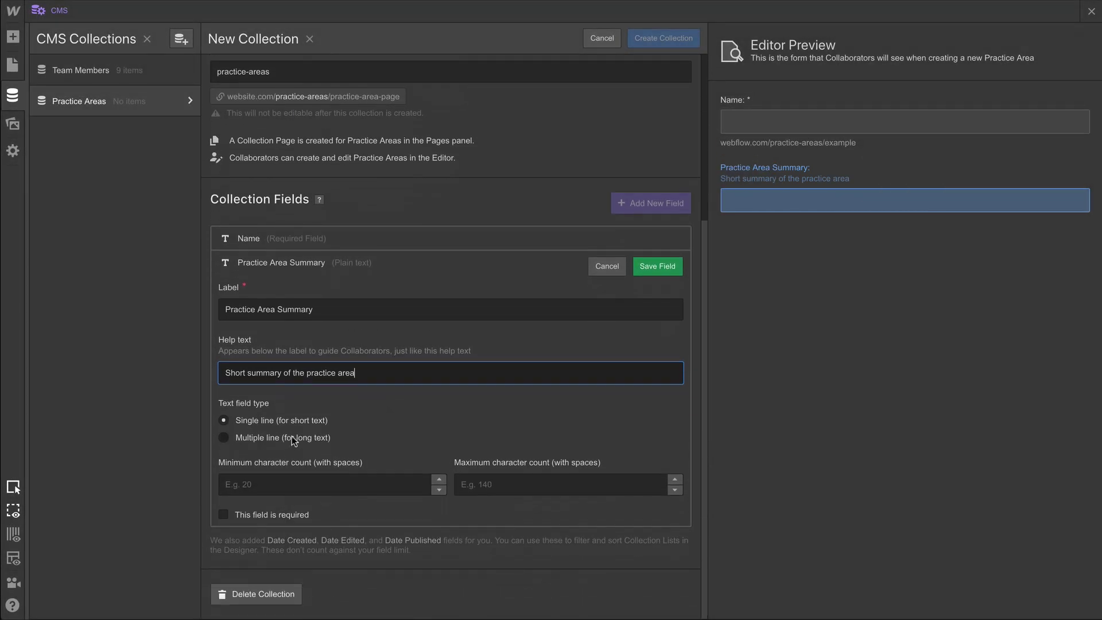
click(291, 439)
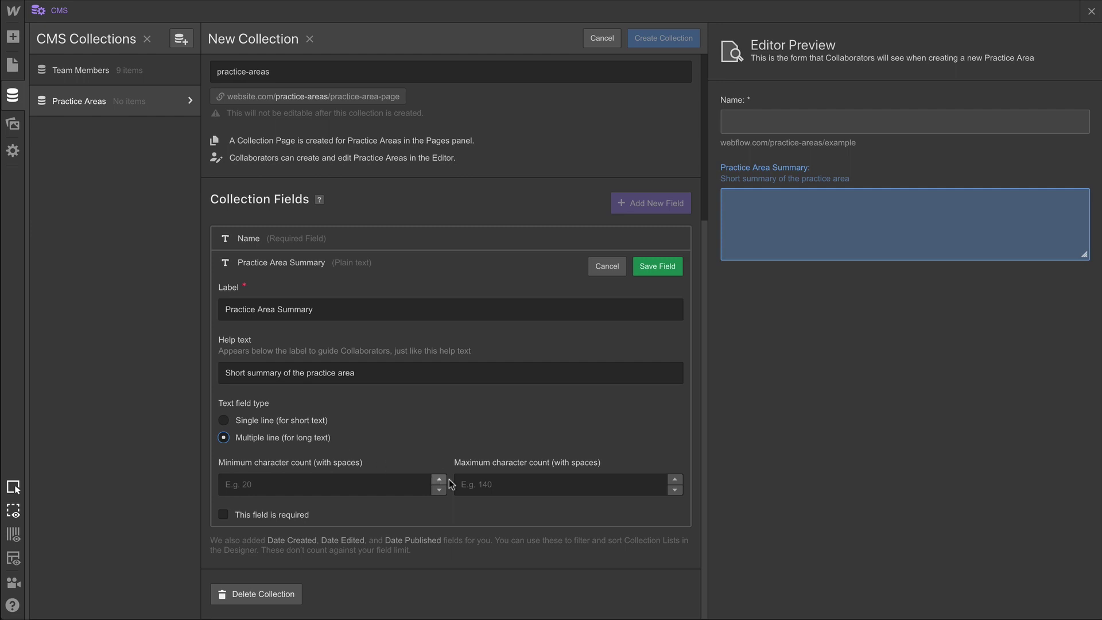
click(479, 485)
text(250)
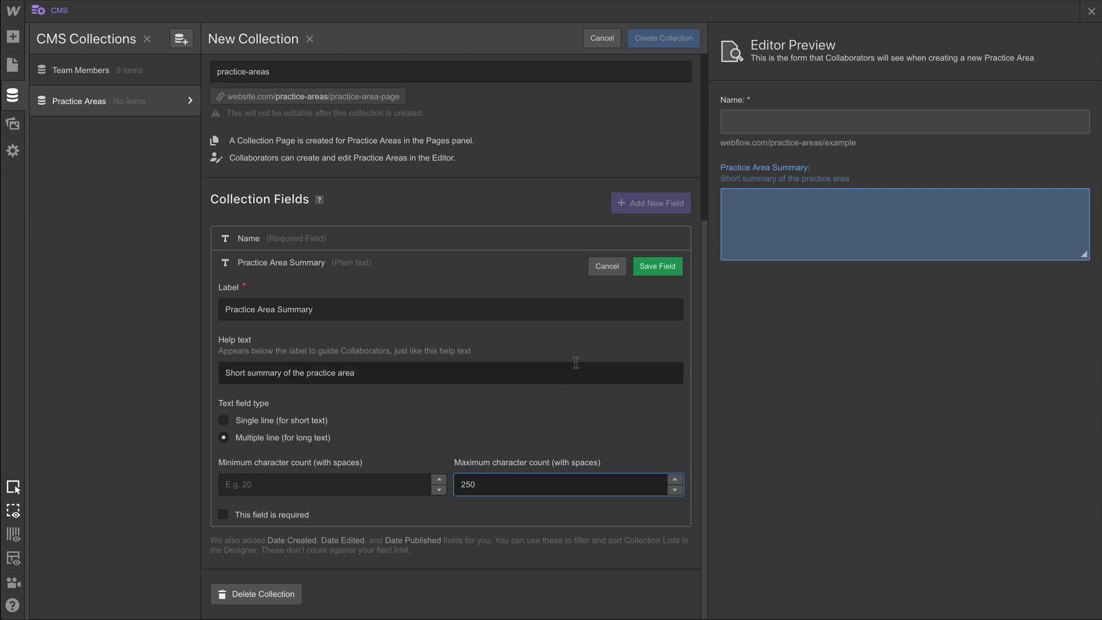
Save the summary, then add a rich-text Practice Area Description field with help text and 400-character minimum.
click(655, 266)
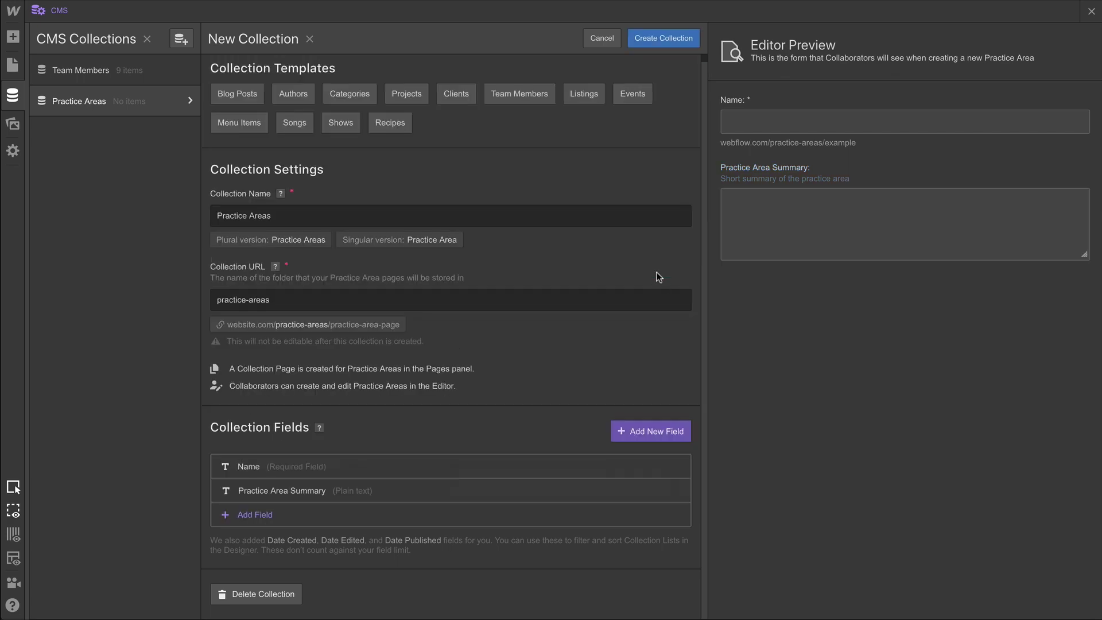
click(648, 432)
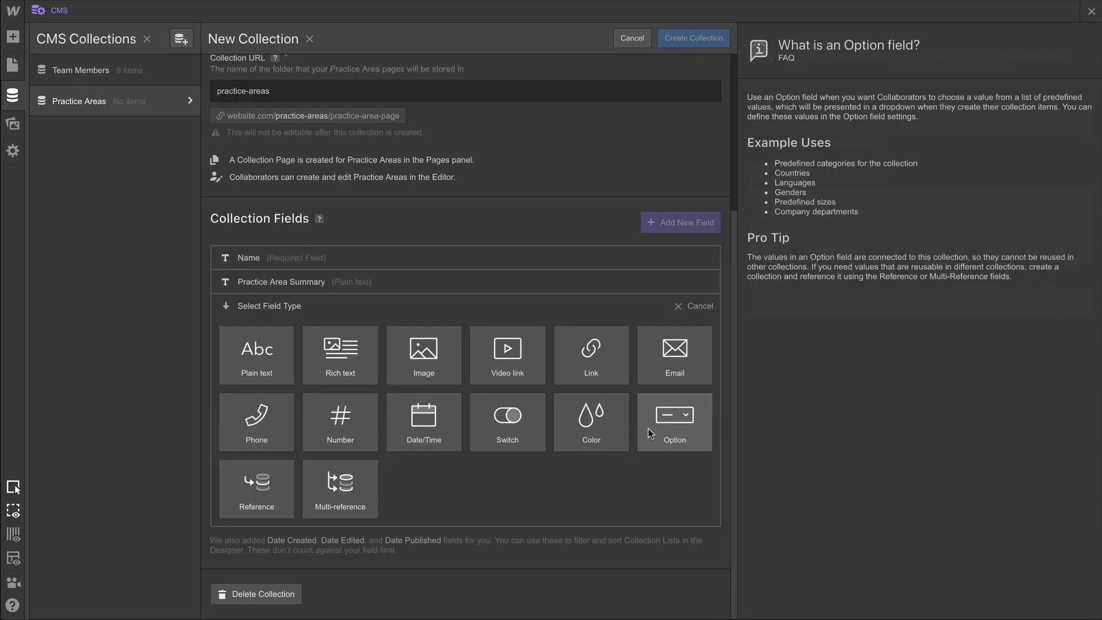
click(323, 358)
text(P)
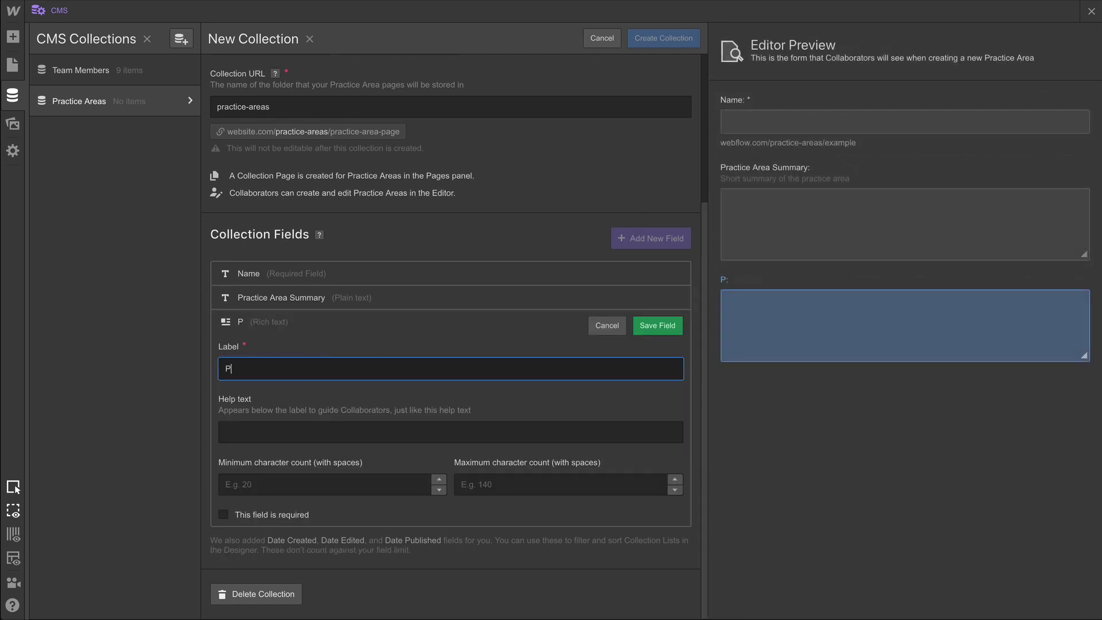
text(ractice Area Description)
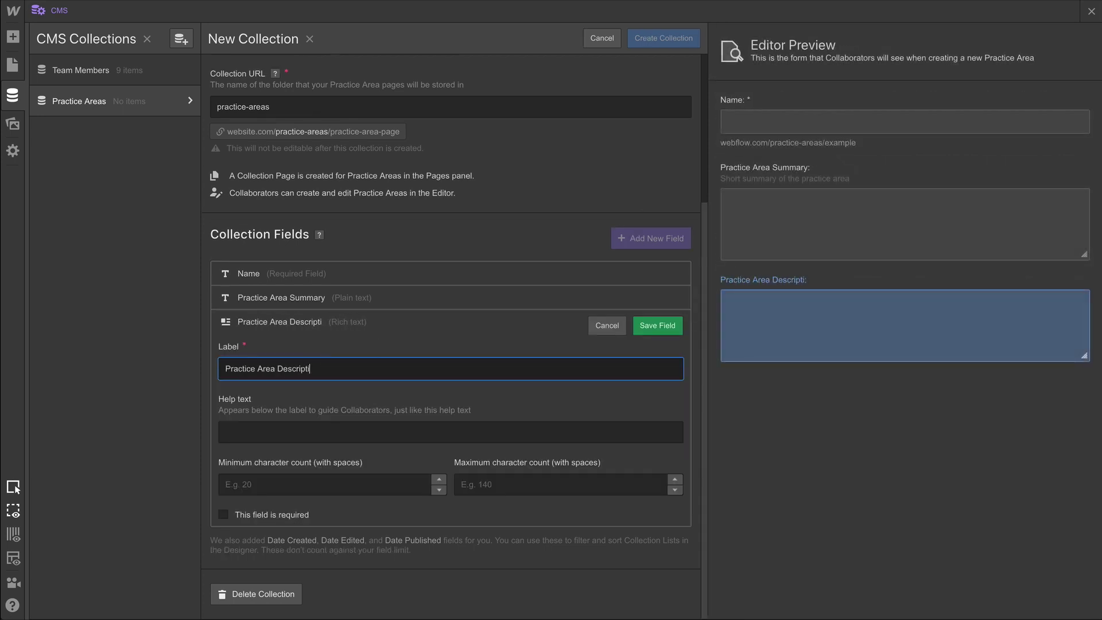
click(225, 432)
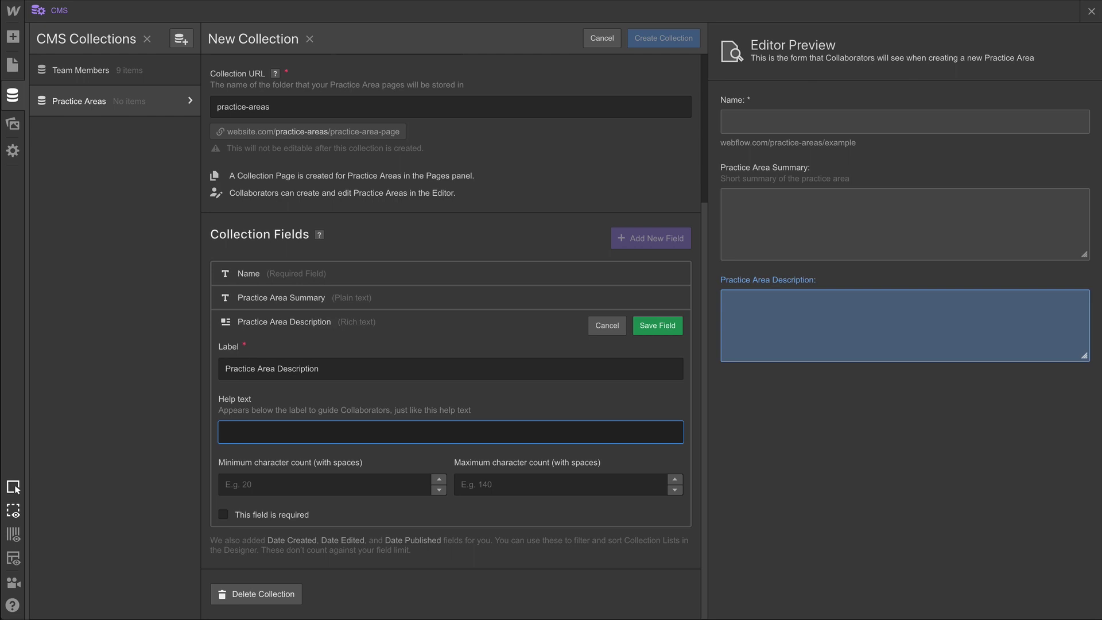
text(This is where )
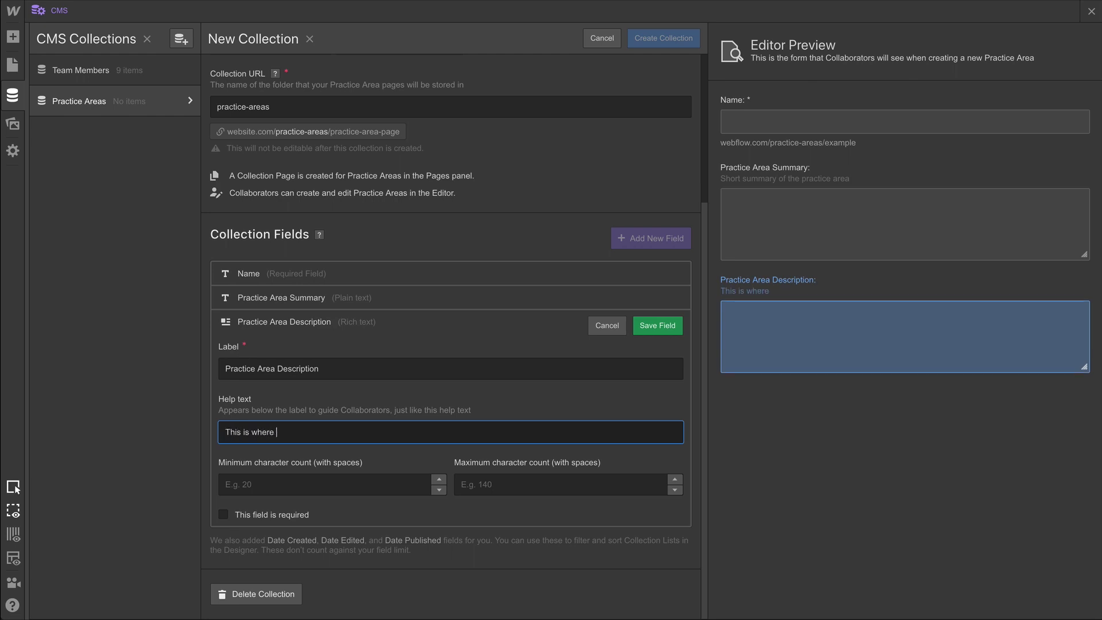
text(you put the full description of the practice area)
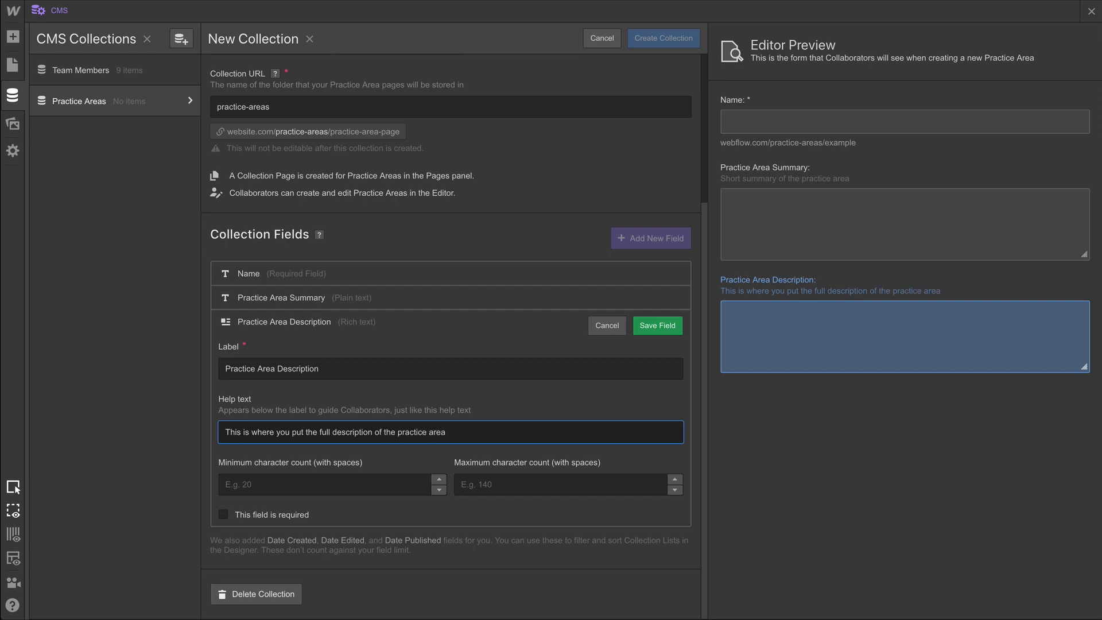
click(279, 484)
text(400)
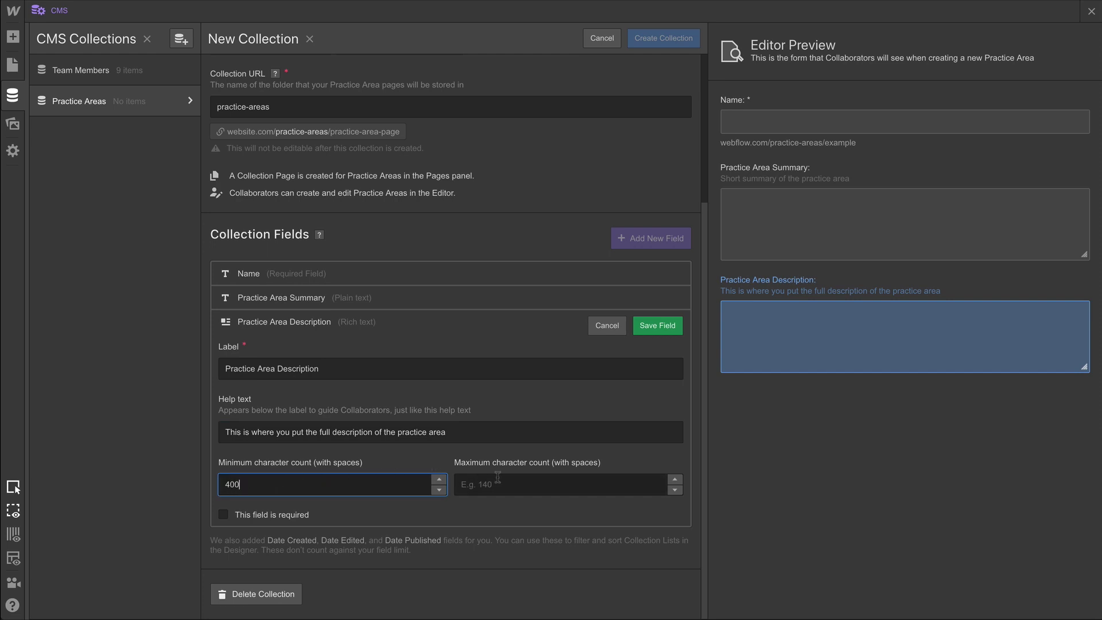
click(498, 478)
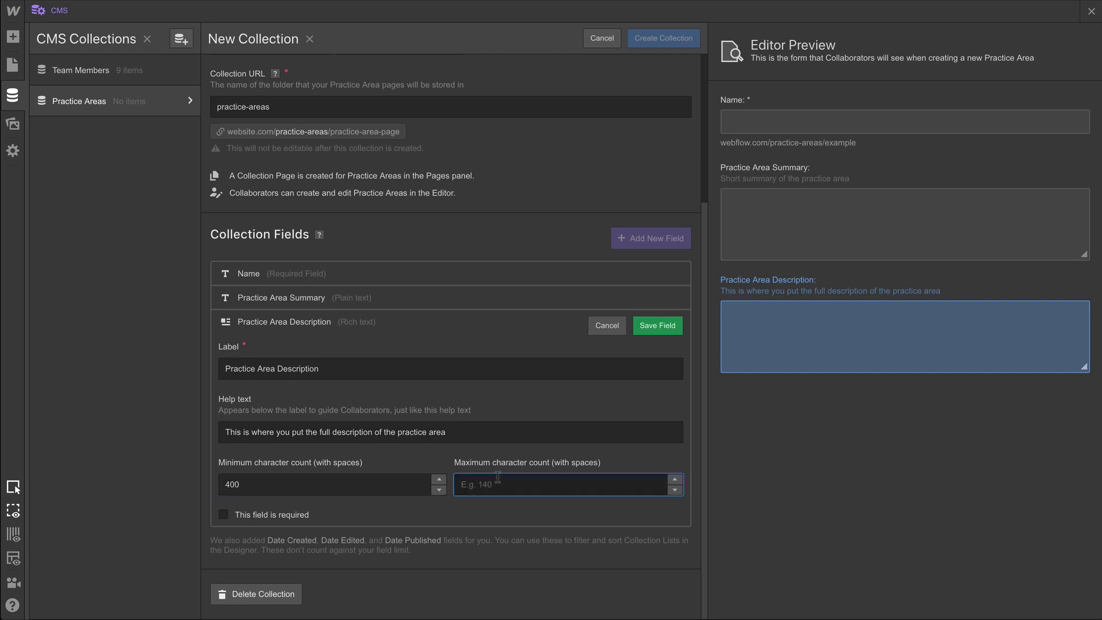
Add an Image field with help text 'An image related to the practice area' and create the collection.
click(663, 332)
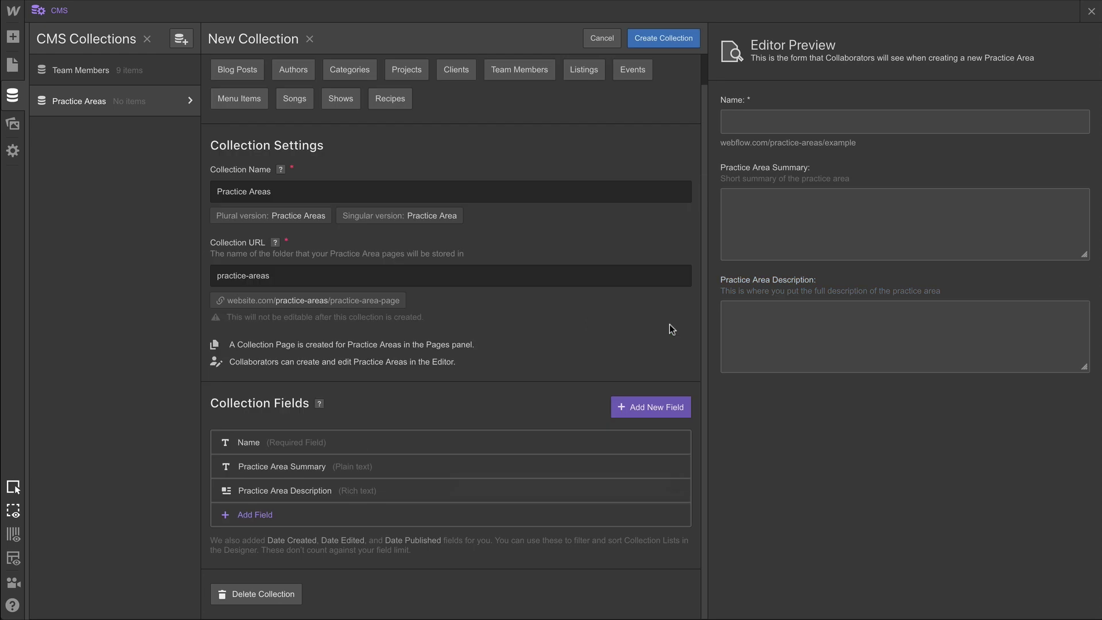
click(642, 407)
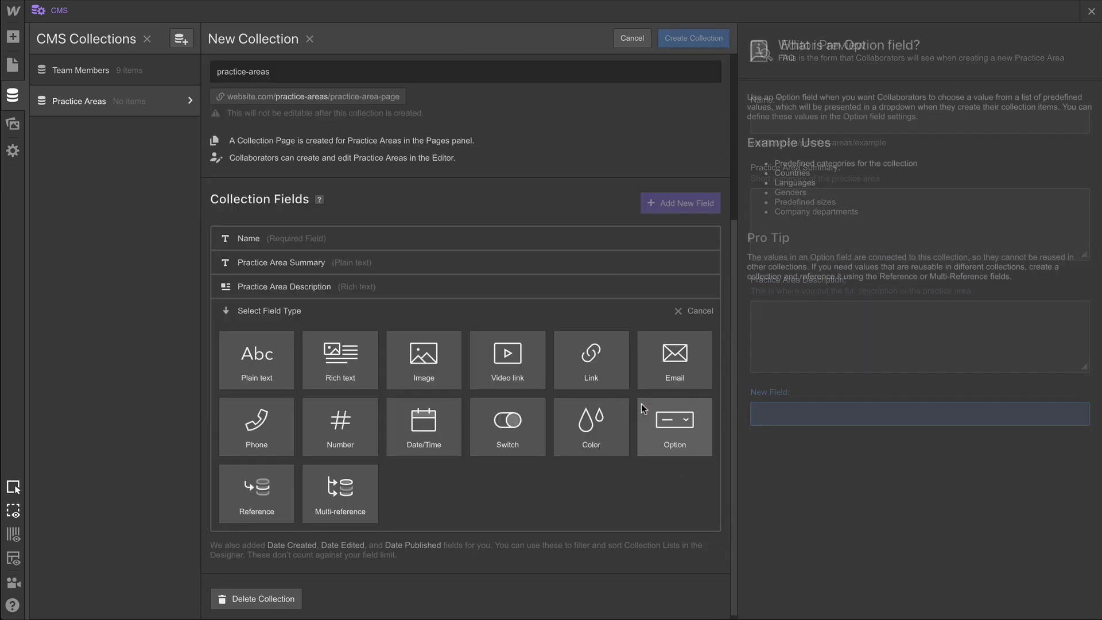
click(429, 373)
text(Image)
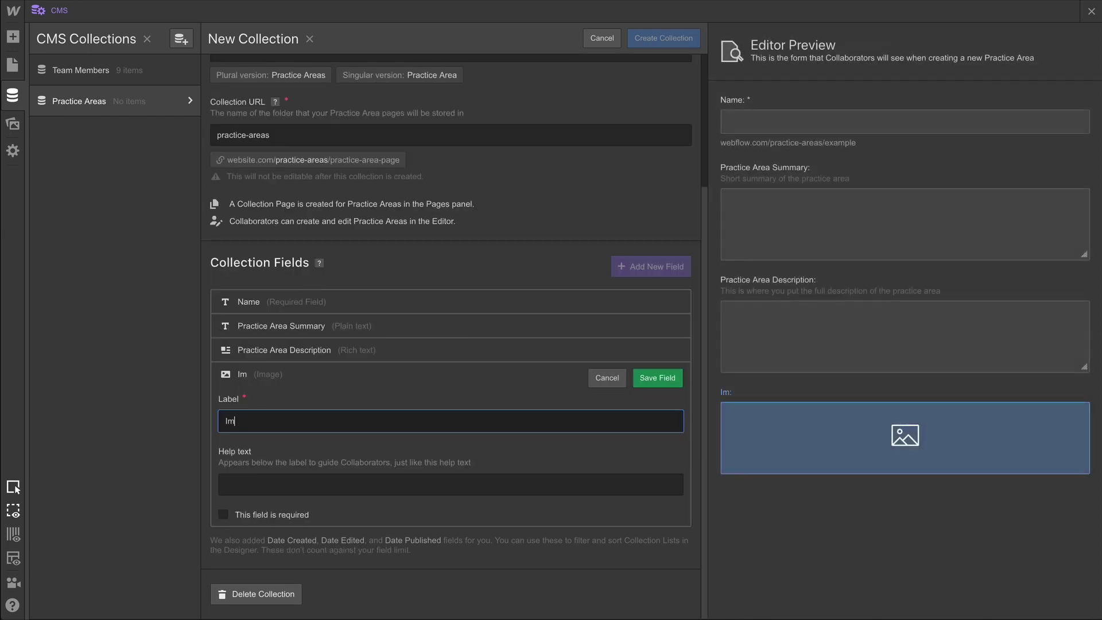
click(451, 484)
text(A)
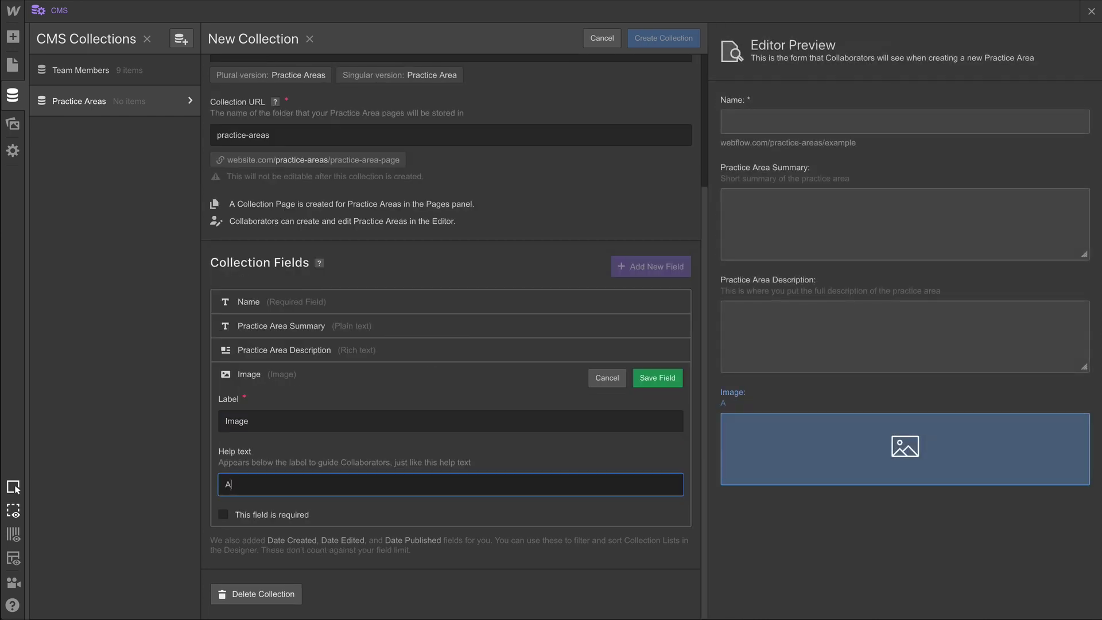
text(n image related to the practice area)
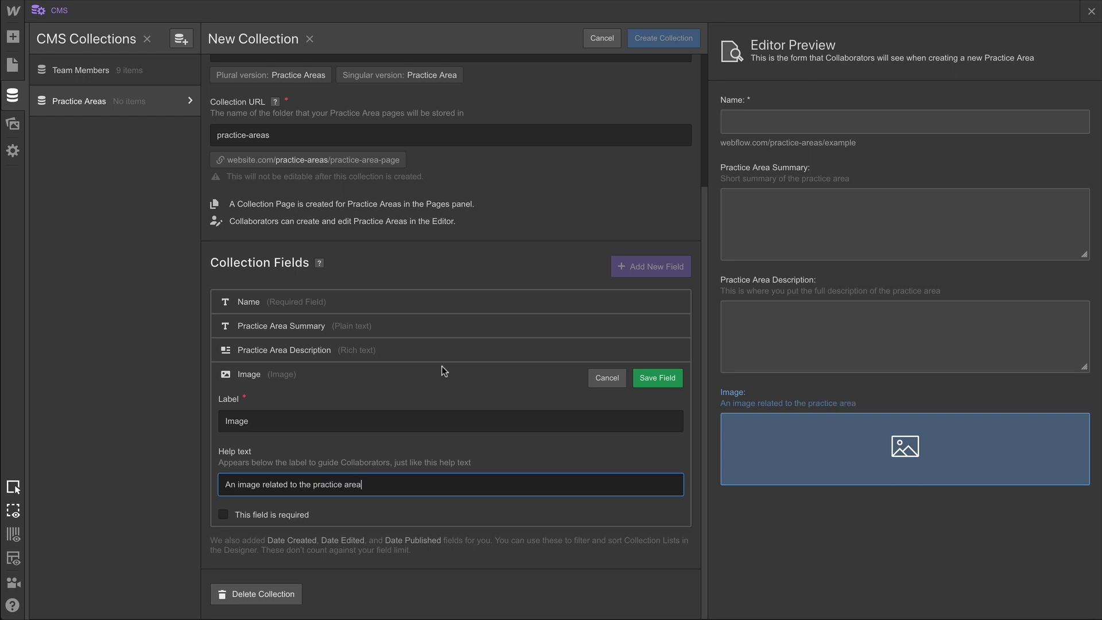
click(655, 377)
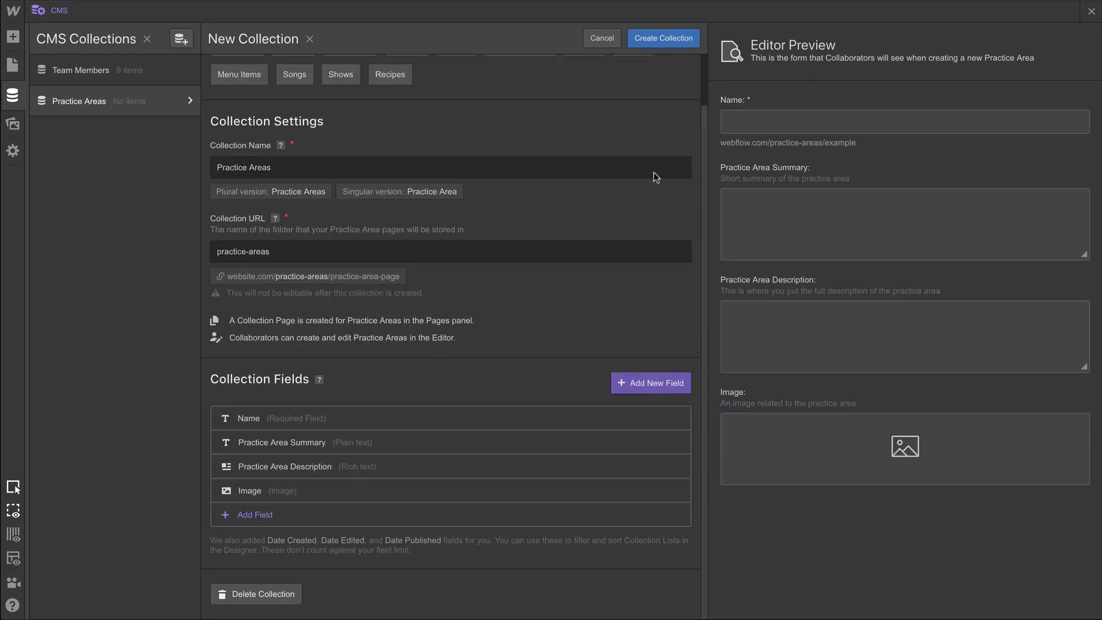
click(661, 46)
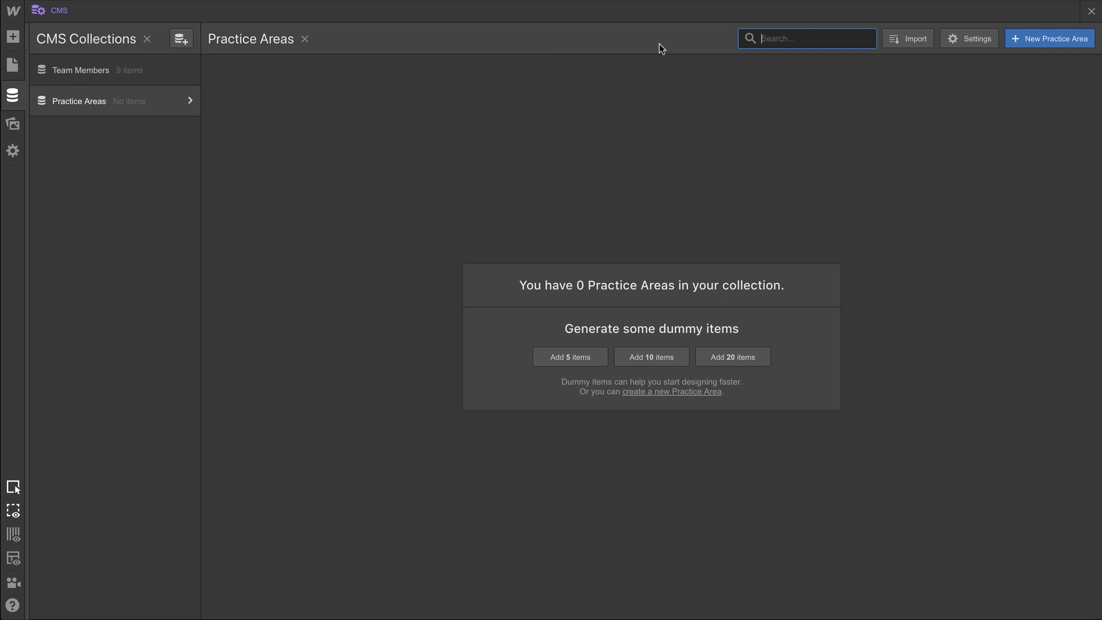
Start a new practice area named Time Travel Liability and paste in its summary and description.
click(1039, 39)
text(T)
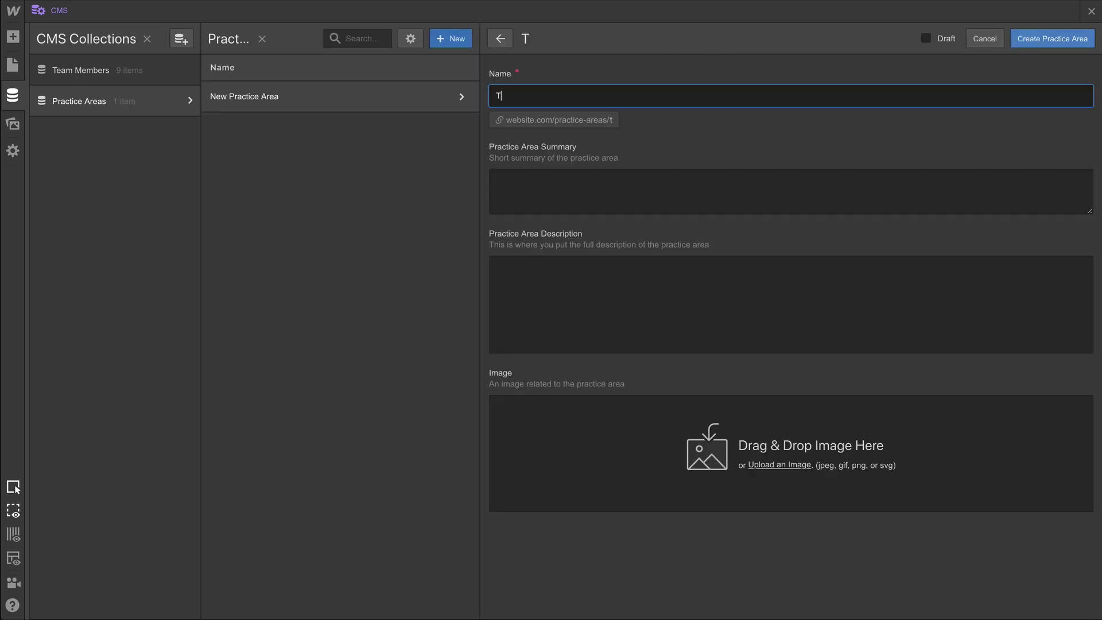
text(ime Travel Liability)
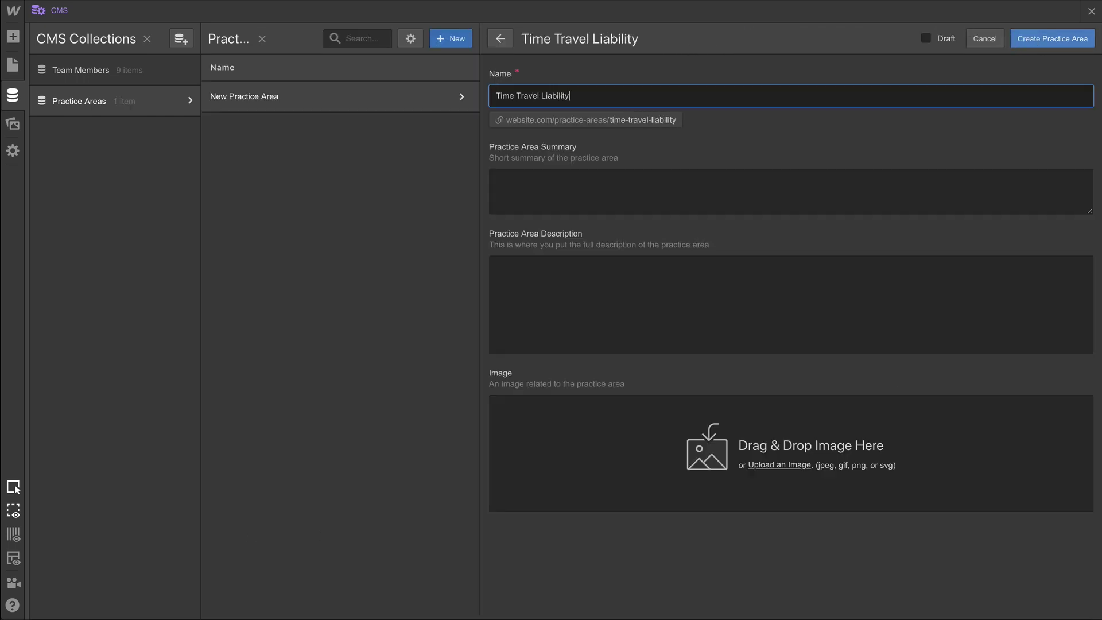
key(Tab)
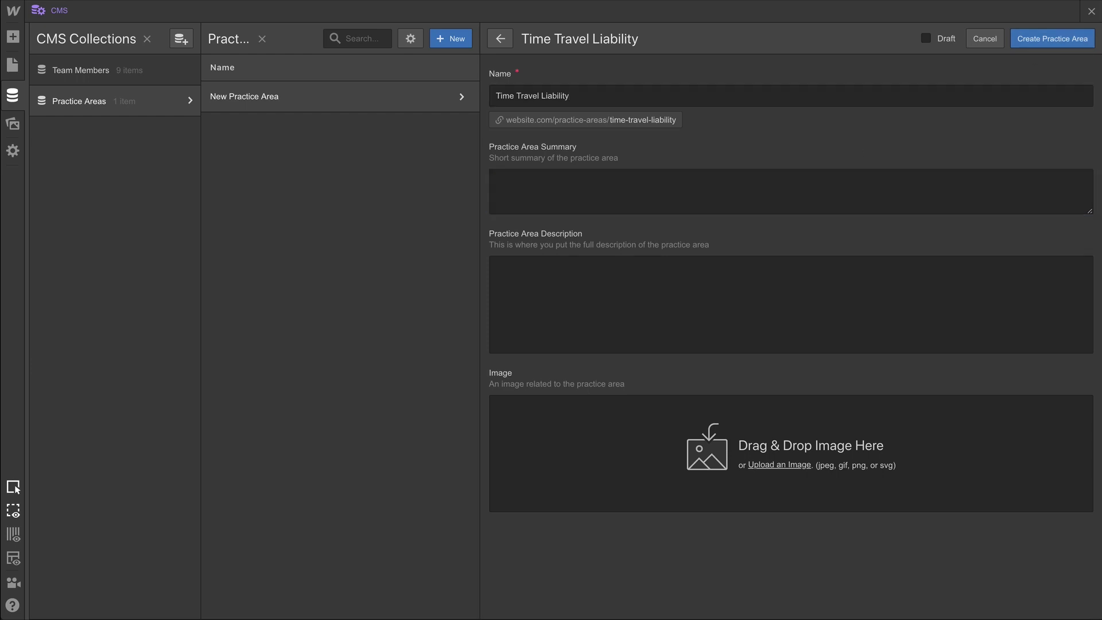
click(617, 197)
text(Quisque a sem enim. Nam eget mauris varius, commodo quam pretium, gravida nibh. Curabitur pretium nisi erat, eu tempor ex in.)
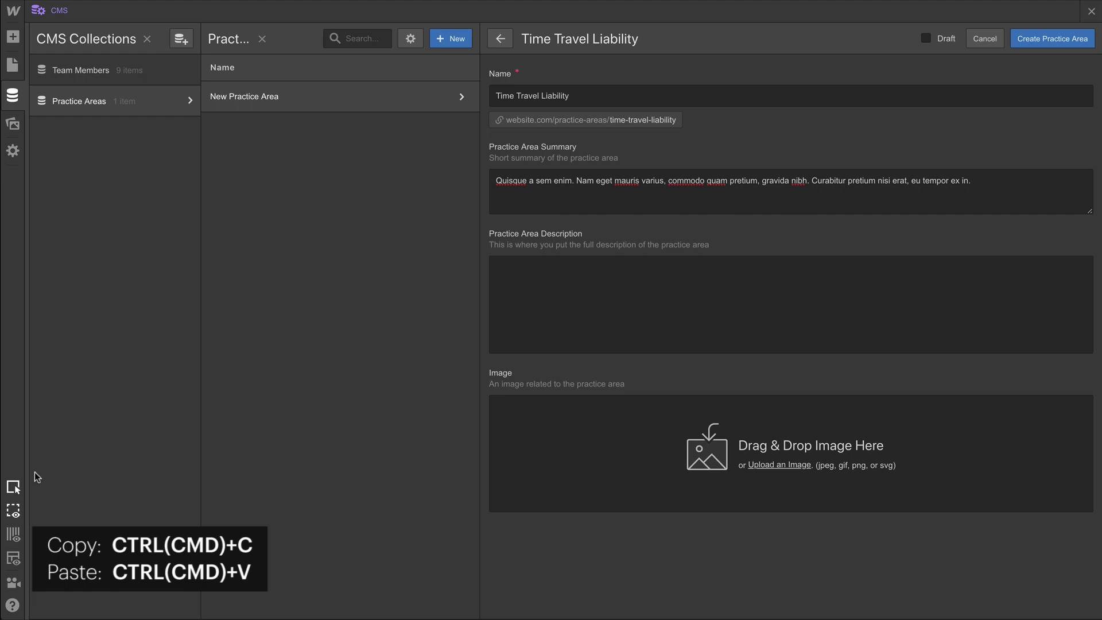
click(564, 308)
text(Fusce vehicula justo at volutpat pretium. In mattis mauris eros, ac tempus massa auctor in. Vestibulum mollis sodales egestas. Vivamus quam velit, posuere in dictum id, posuere et magna. Vivamus sodales augue at pretium molestie. Praesent rutrum porttitor eros, ut ornare enim. Proin eget sollicitudin massa, sed ultrices felis. Quisque eu neque elementum, blandit sem quis, mattis ipsum. Aliquam ac ligula urna. Duis pulvinar bibendum est nec scelerisque. Quisque a sem enim. Nam eget mauris varius, commodo quam pretium, gravida nibh. Curabitur pretium nisi erat, eu tempor ex dictum in. Vivamus imperdiet mi nec facilisis consectetur. Phasellus tempus felis diam, in efficitur magna tristique non. Nam condimentum egestas erat faucibus consectetur. In tristique, velit ut suscipit cursus, orci dui facilisis diam, non pharetra nulla ex sit amet ligula. Duis scelerisque tellus tristique mauris aliquet malesuada. Fusce scelerisque ligula a tortor volutpat interdum. Nam tincidunt luctus elit non ullamcorper. In feugiat tempus nunc vel ultricies. Phasellus ornare leo in massa tristique aliquet. Quisque volutpat augue dapibus, euismod enim eget, volutpat urna. Sed semper ut odio quis molestie. Interdum et malesuada fames ac ante ipsum primis in faucibus. Nunc non malesuada risus. Donec bibendum et metus ut auctor. Nulla consectetur at urna id pellentesque. Curabitur molestie convallis neque, nec tristique felis venenatis et. In viverra et diam at tristique. Lorem ipsum dolor sit amet, consectetur adipiscing elit. Curabitur sapien nisl, suscipit vitae magna nec, aliquam iaculis mauris.)
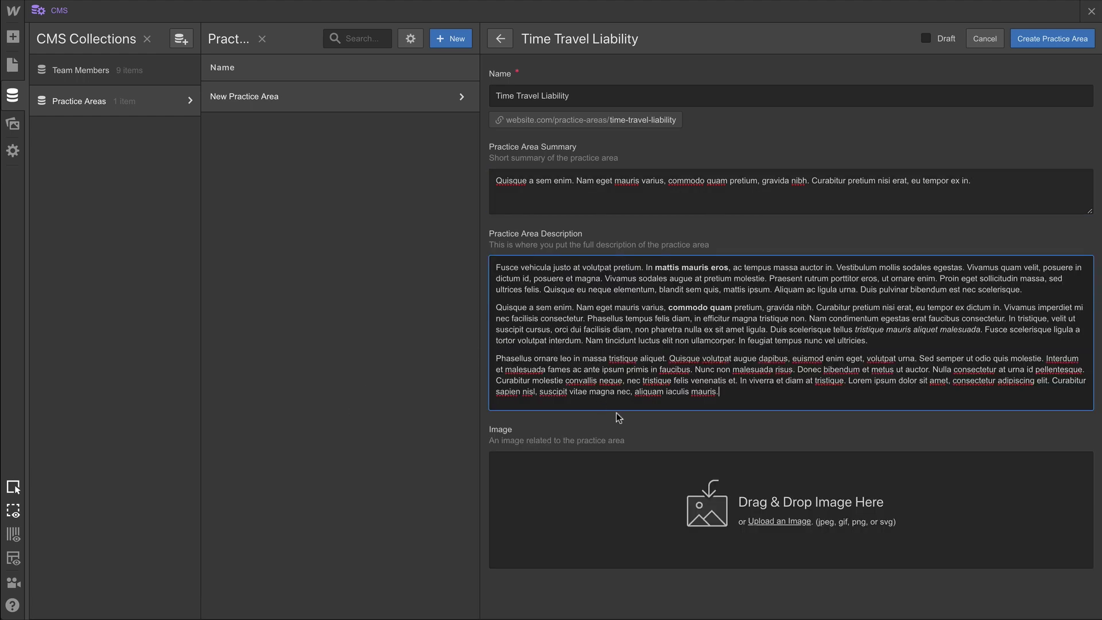
Upload time travel liability.jpg from Business Site Assets > Practice Area Images and create the item.
click(769, 523)
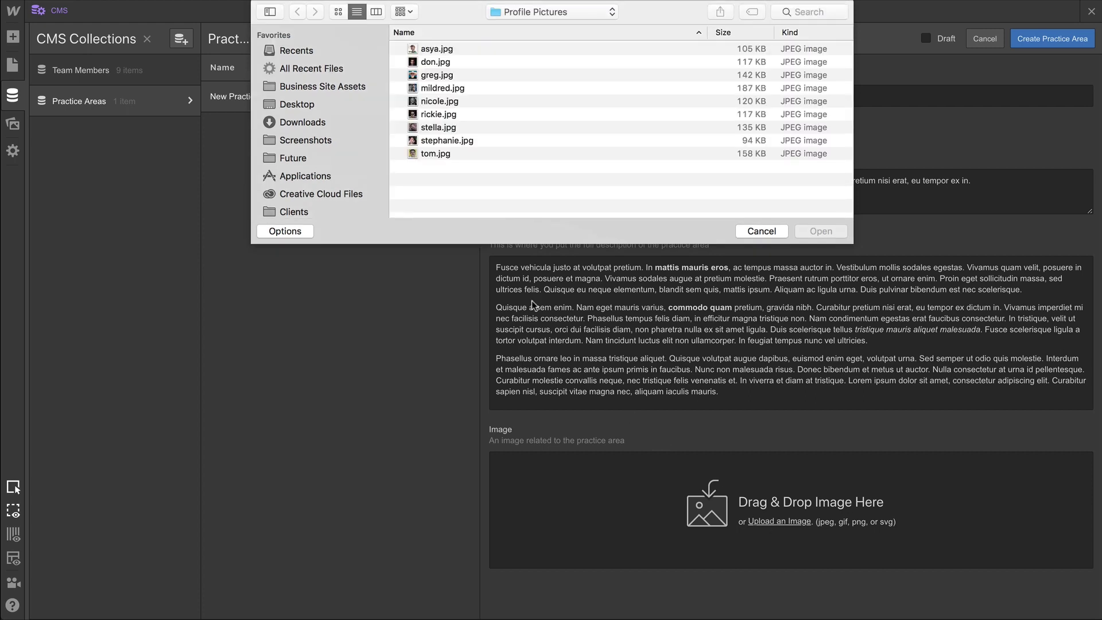
click(347, 87)
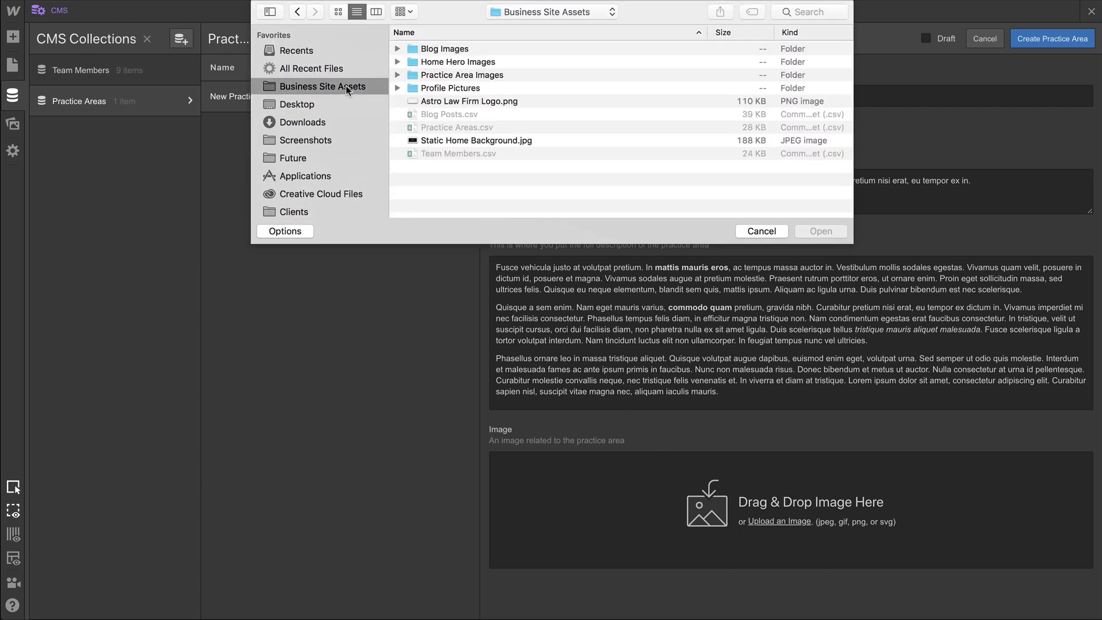
double_click(431, 75)
click(452, 127)
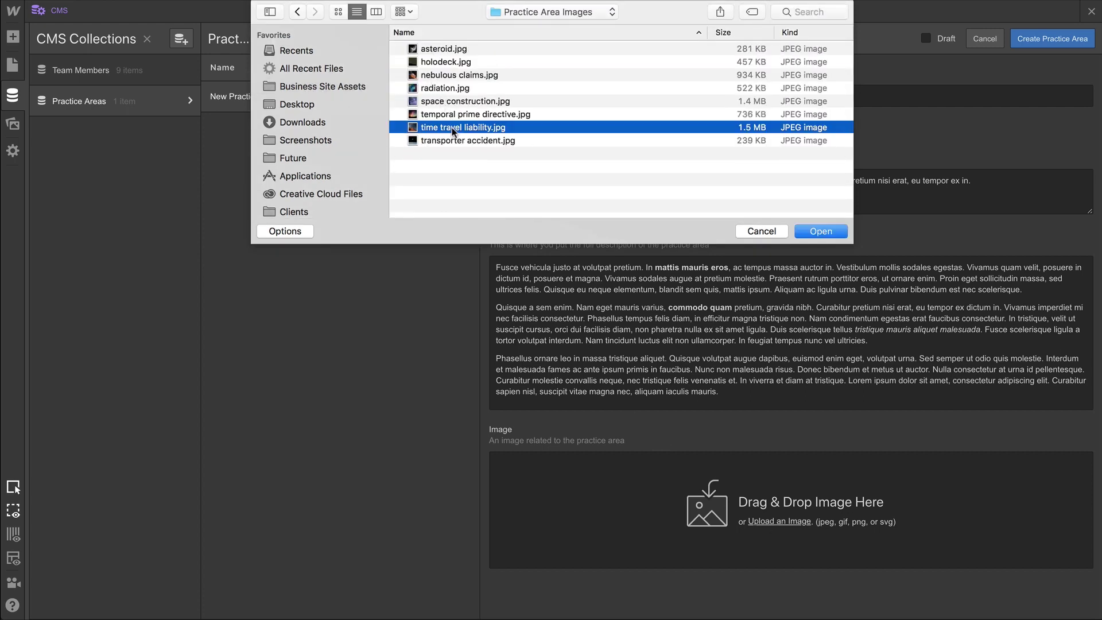
click(816, 231)
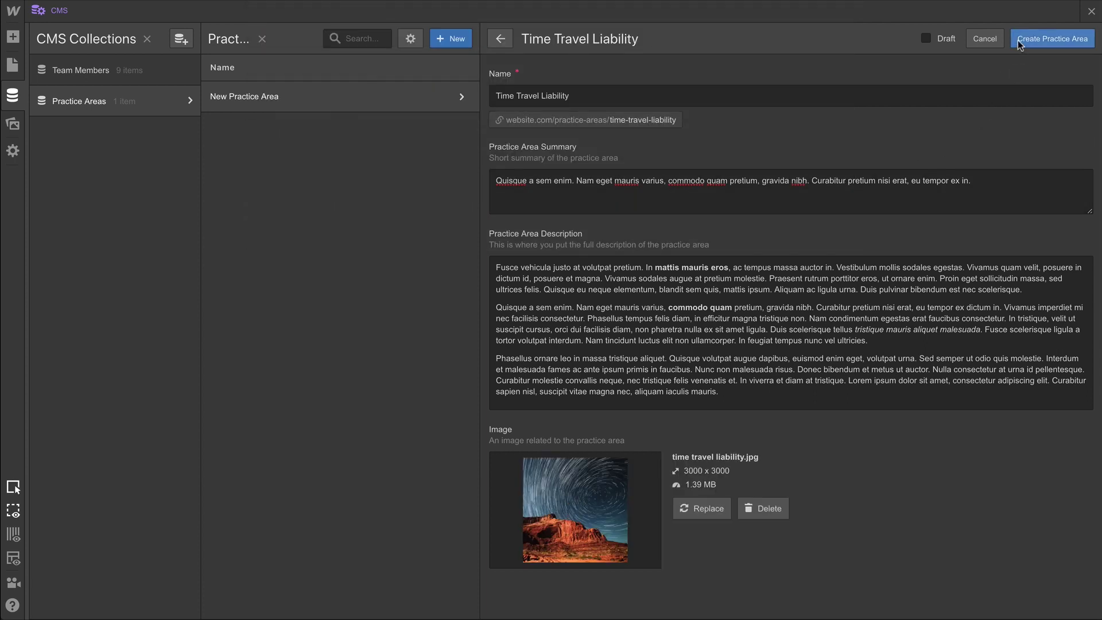
click(1017, 40)
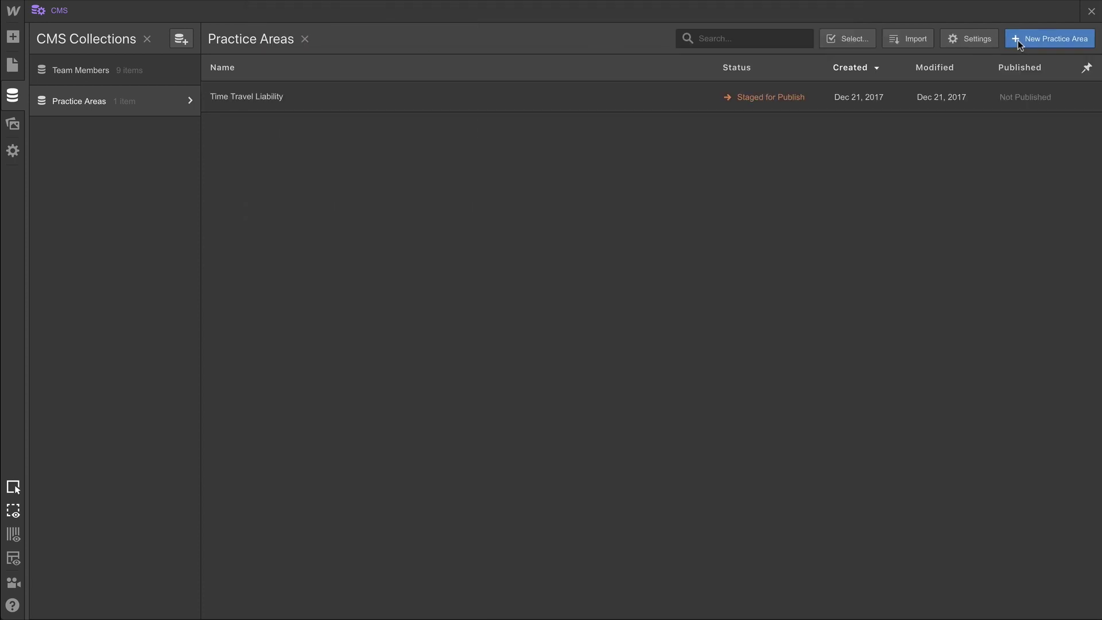
Load Practice Areas.csv with a header row and map the Practice Area column to Name.
click(908, 40)
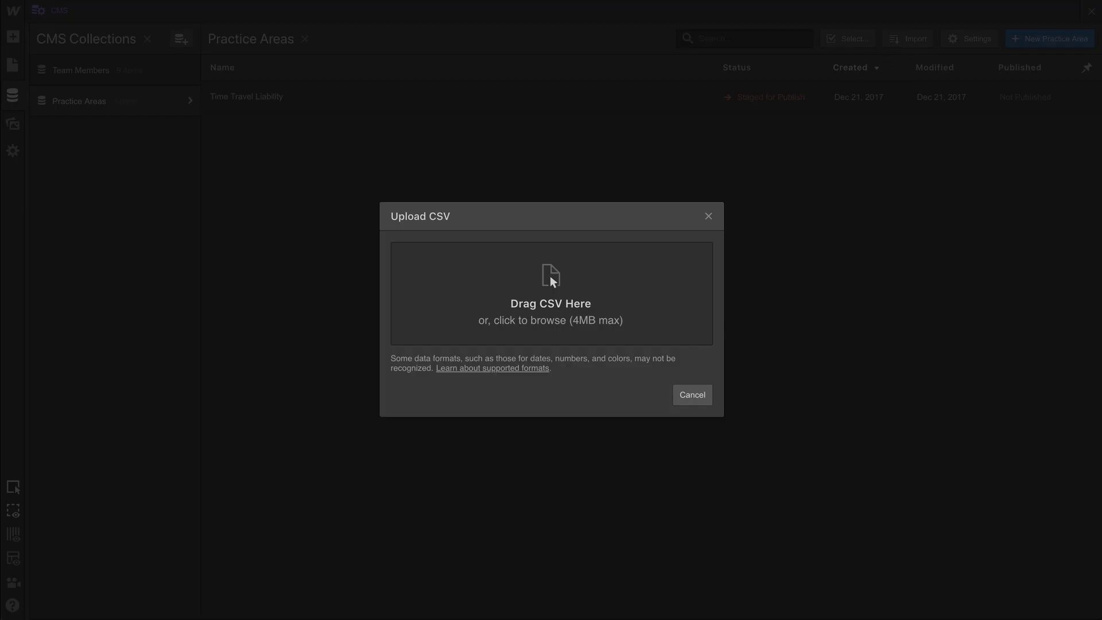
drag(287, 370, 451, 329)
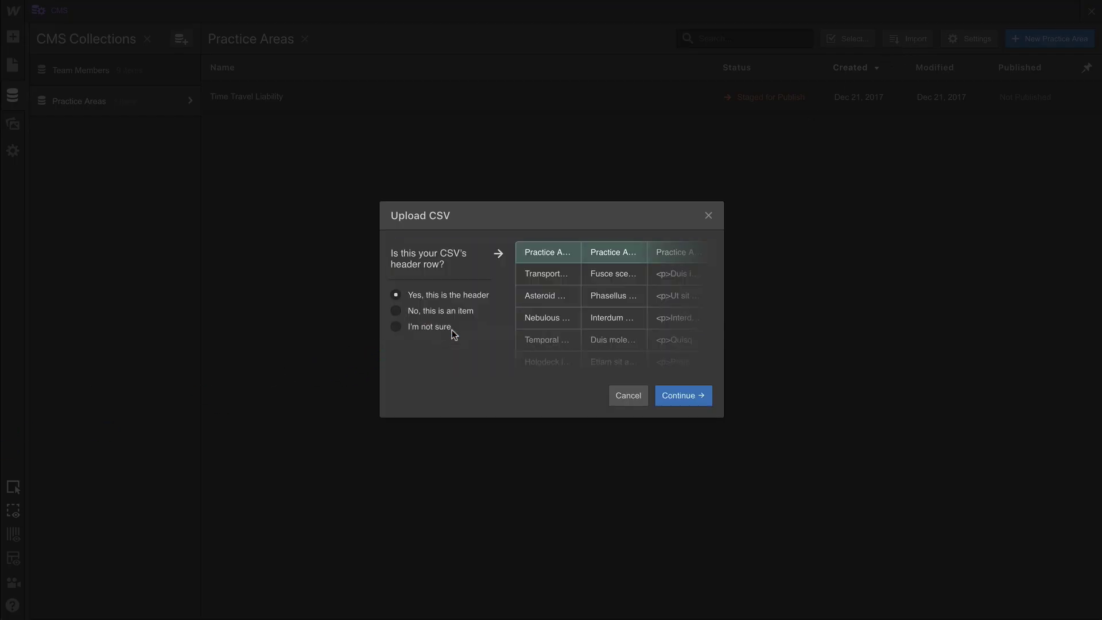
click(708, 401)
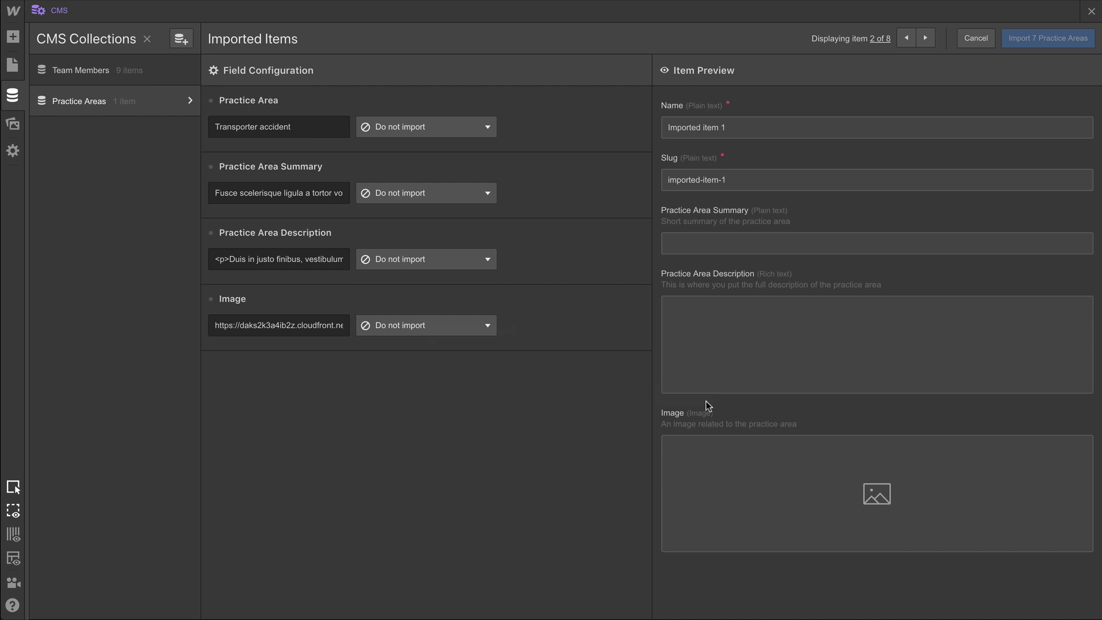
click(475, 133)
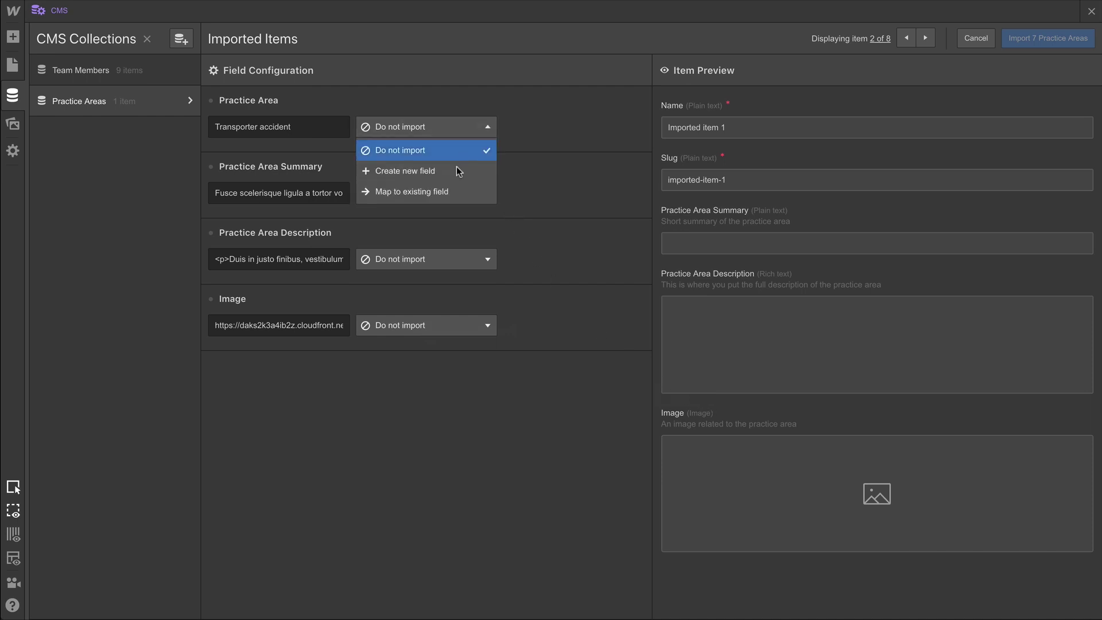
click(456, 191)
click(552, 129)
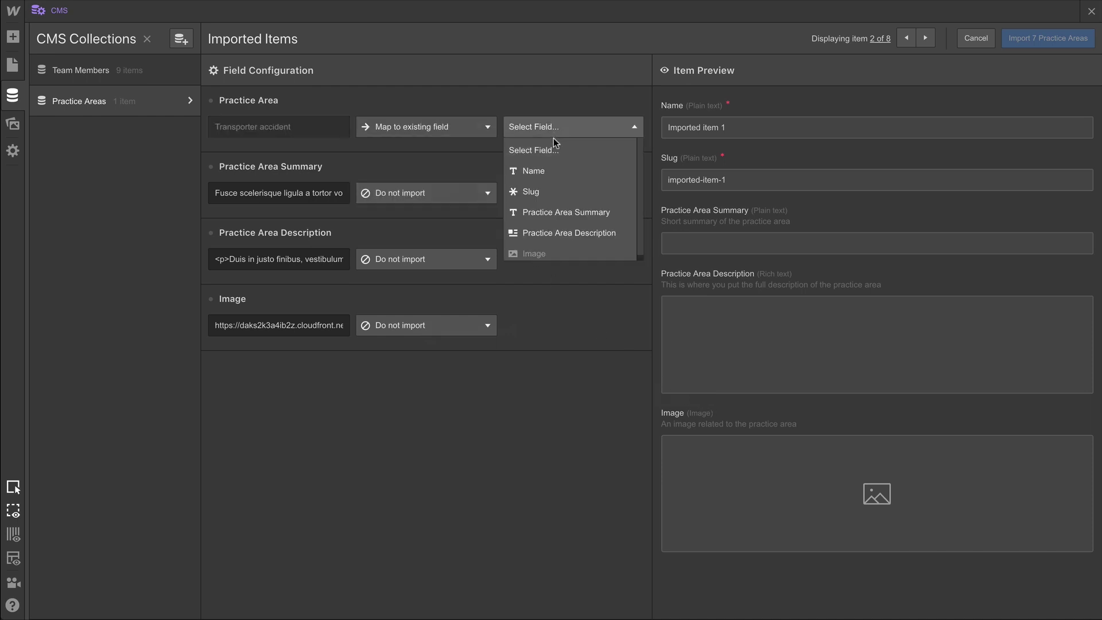
click(546, 167)
Map summary, description and Image columns to Practice Area Summary, Practice Area Description and Image.
click(476, 197)
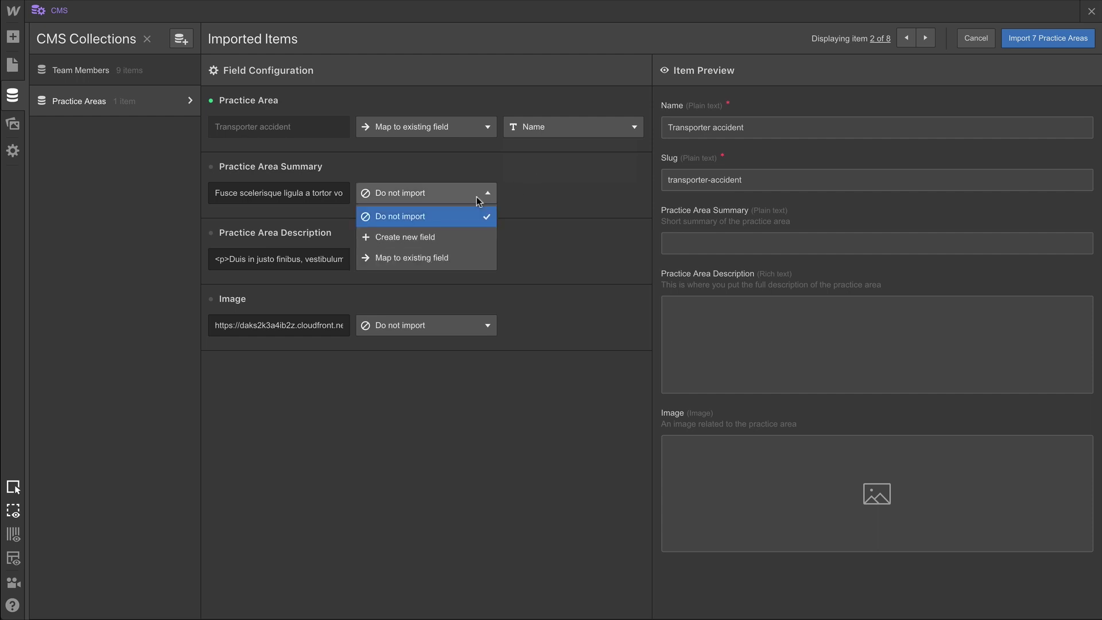
click(450, 255)
click(554, 195)
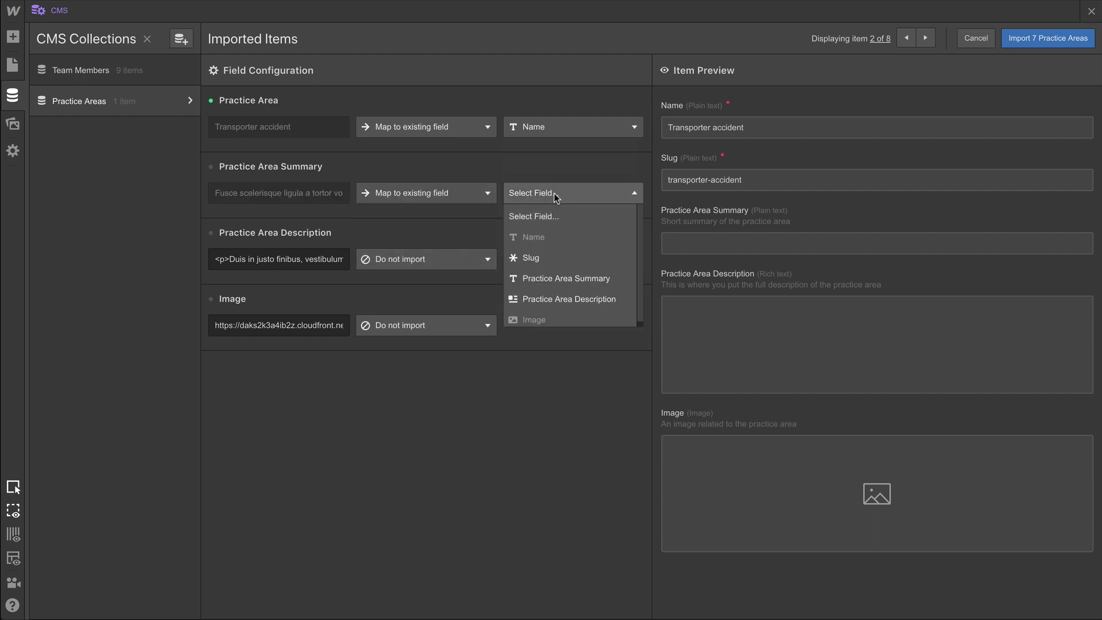
click(550, 279)
click(459, 261)
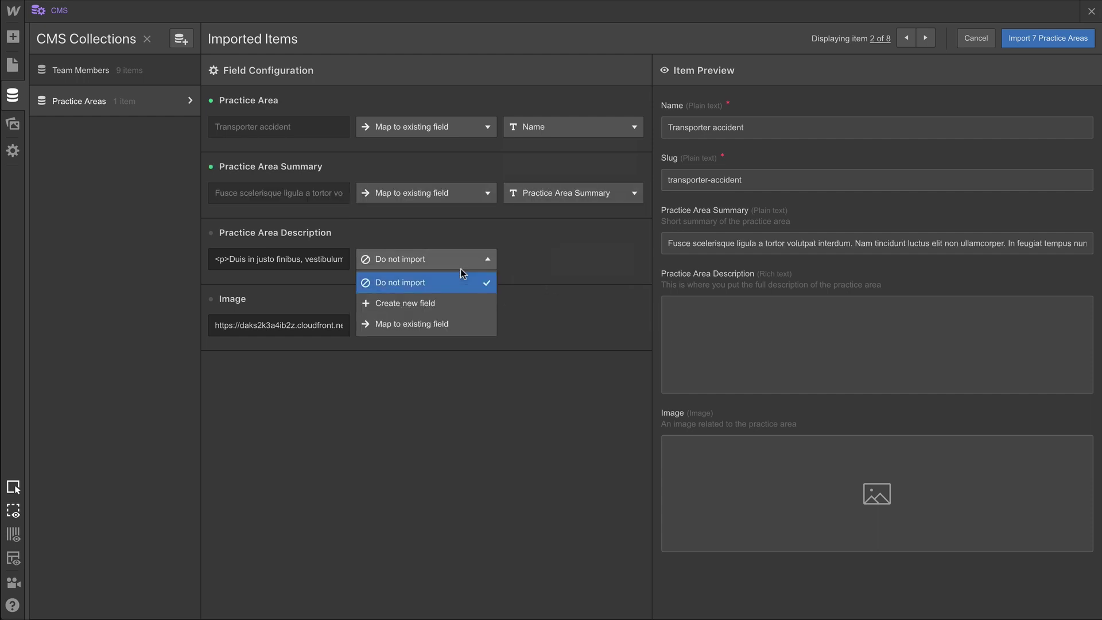
click(444, 323)
click(551, 260)
click(551, 365)
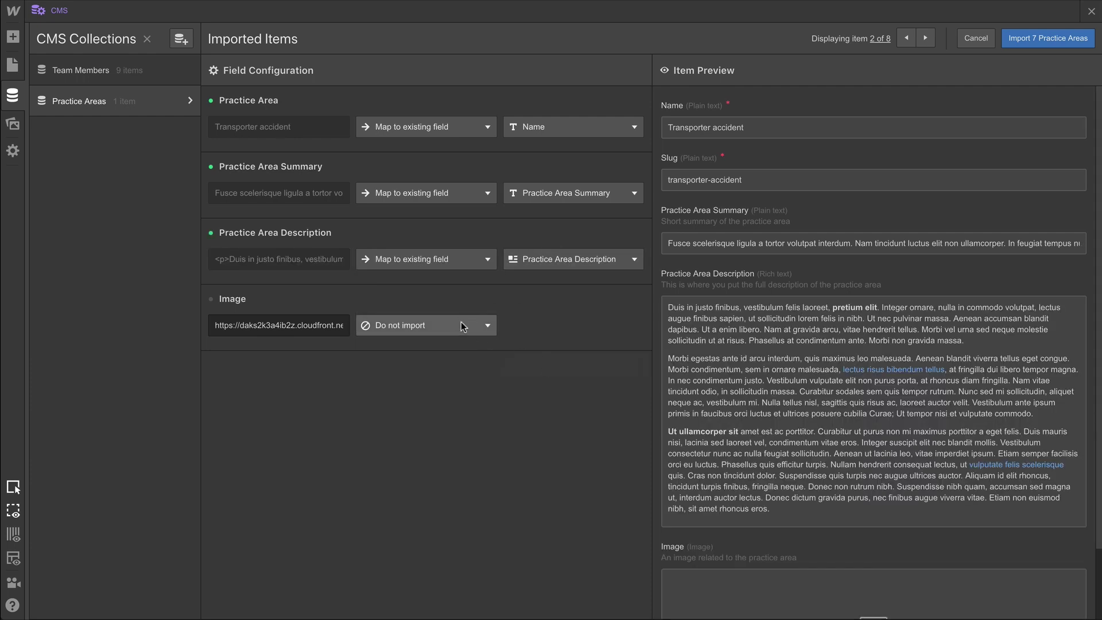
click(459, 323)
click(442, 391)
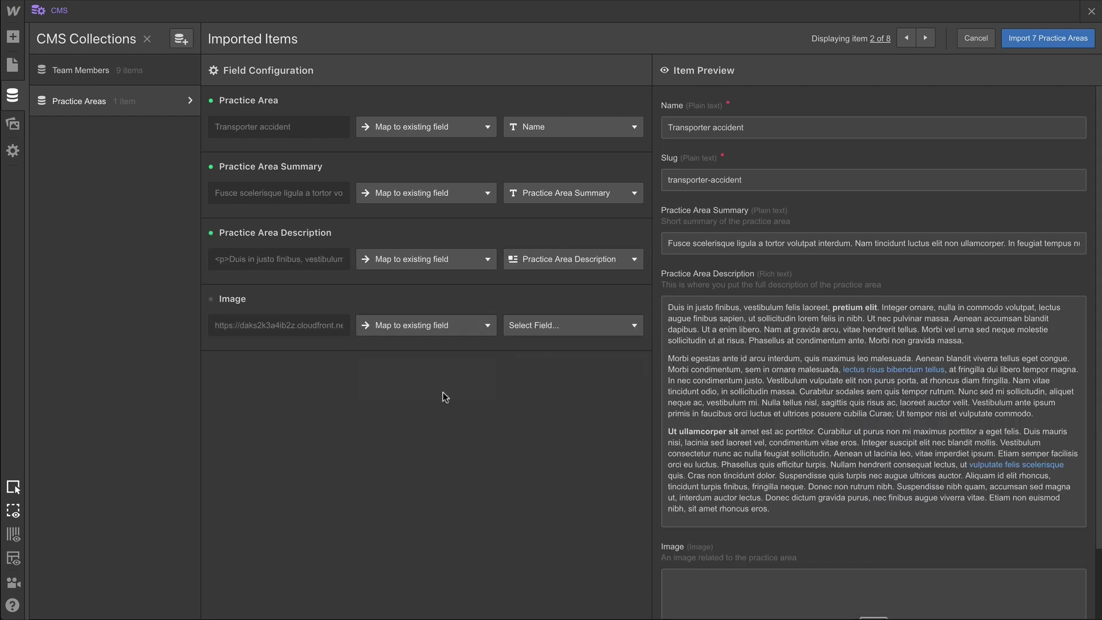
click(541, 325)
click(544, 451)
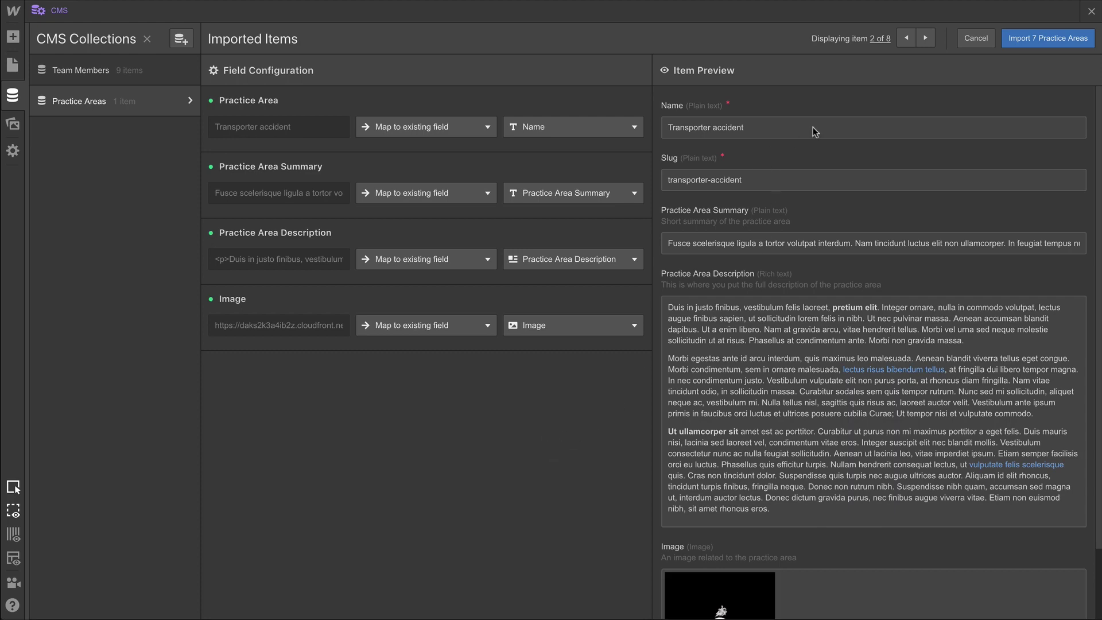
Preview each imported practice area, import all 7, and close the completion message.
click(921, 42)
click(922, 42)
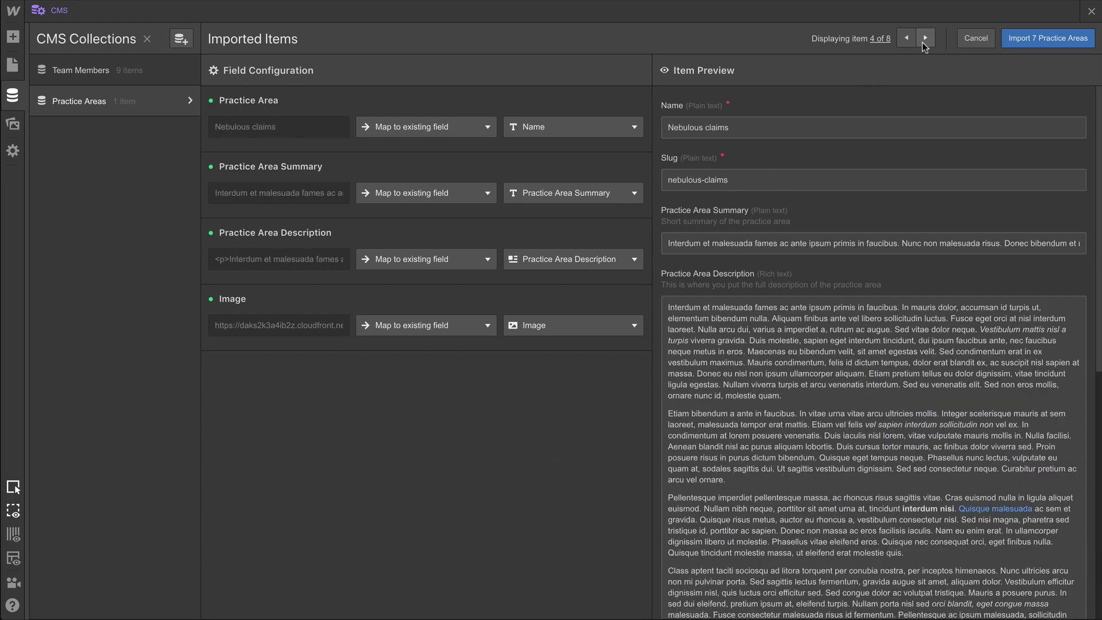
click(924, 38)
scroll(912, 159, down, 6)
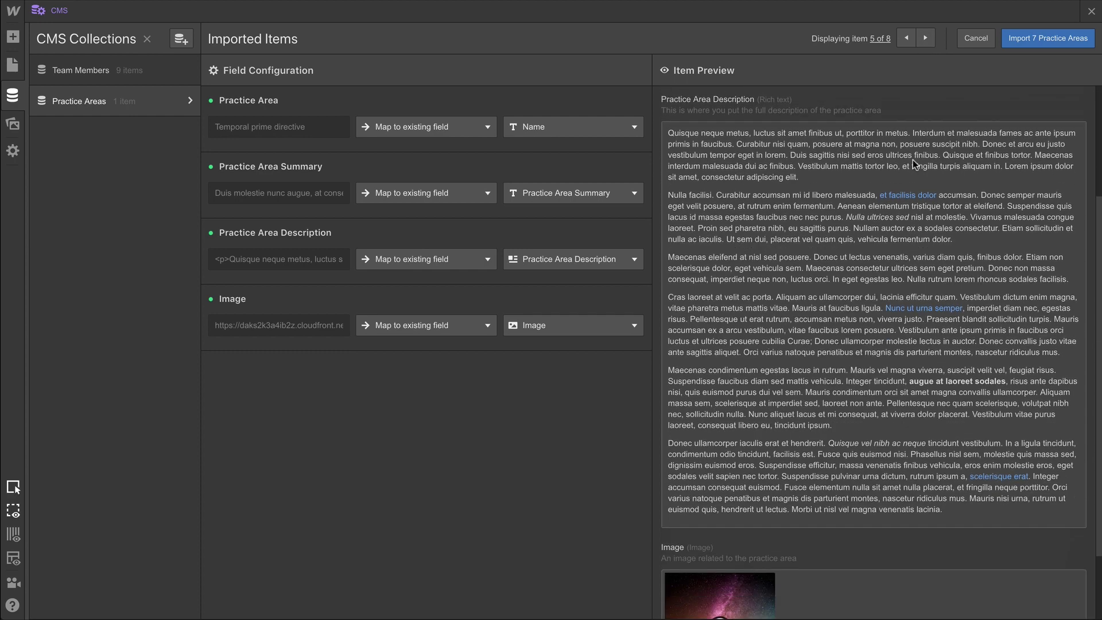
click(925, 40)
click(925, 40)
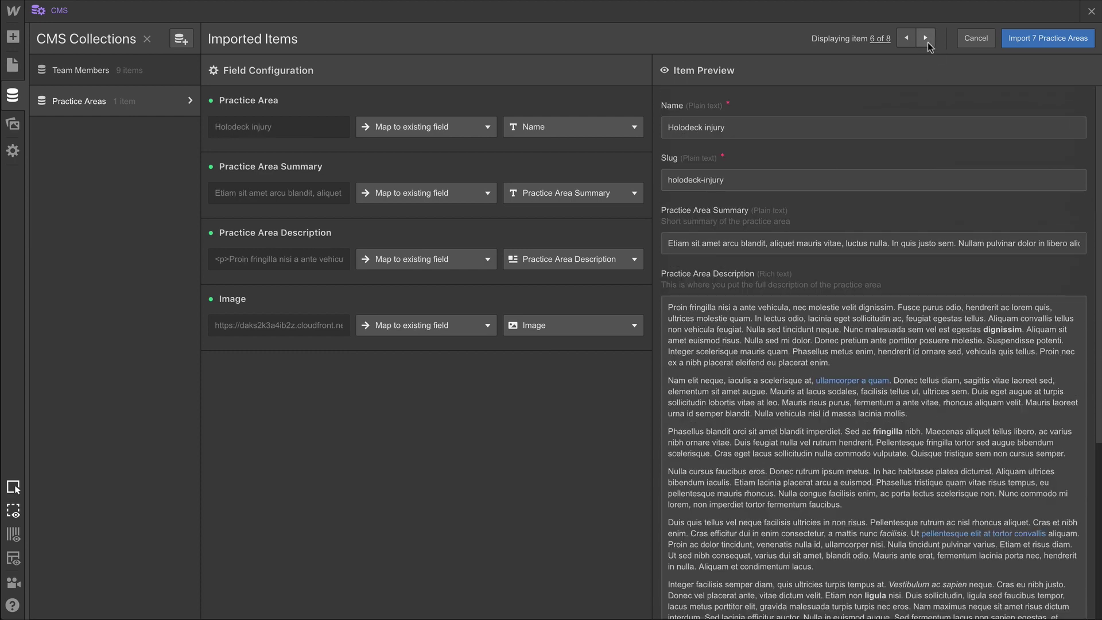
click(925, 39)
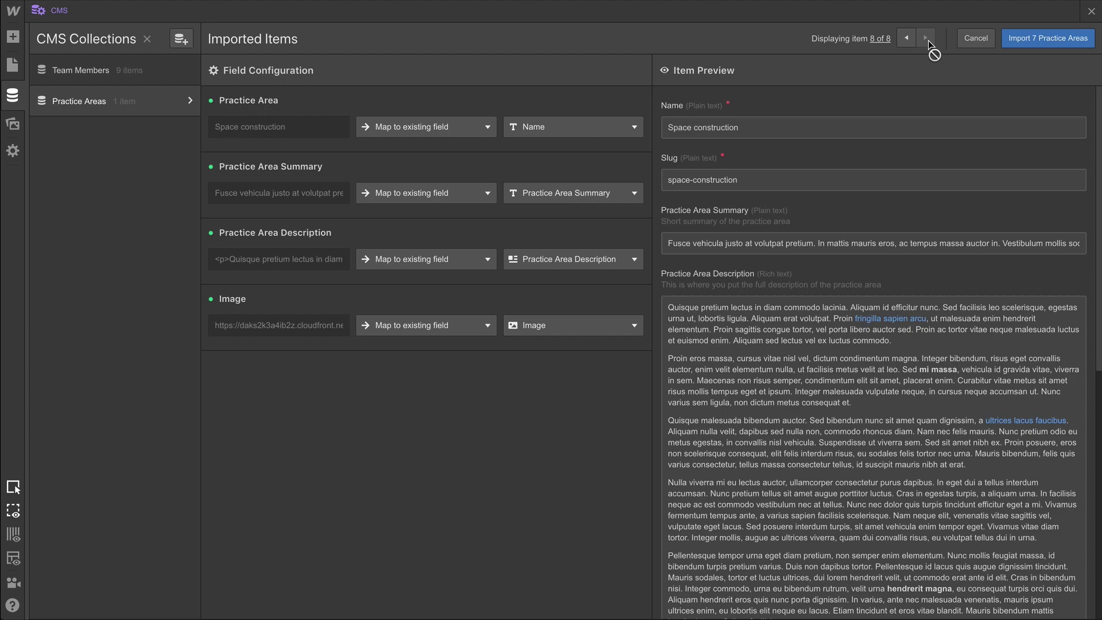
click(1022, 43)
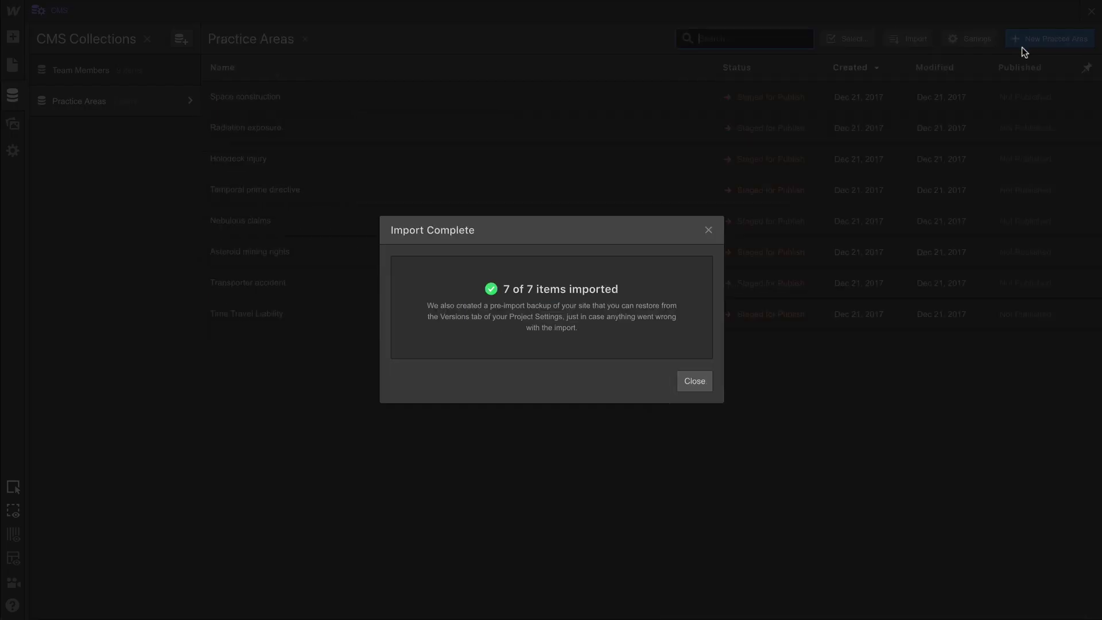
click(688, 383)
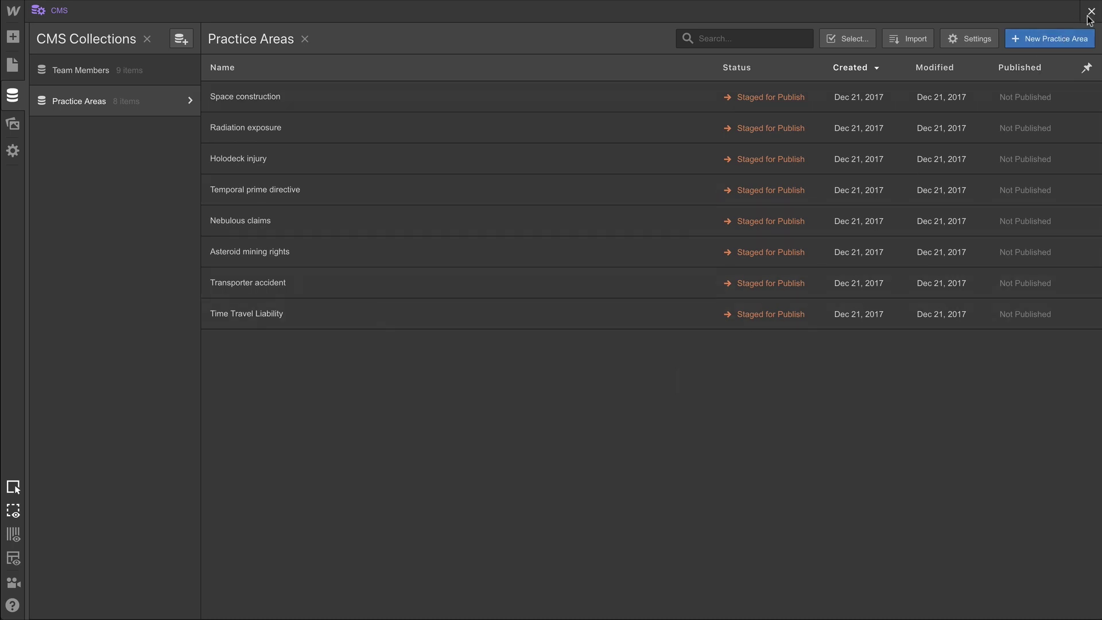
Start a collection from the Blog Posts template and delete the Thumbnail image, Color and Featured? fields.
click(182, 39)
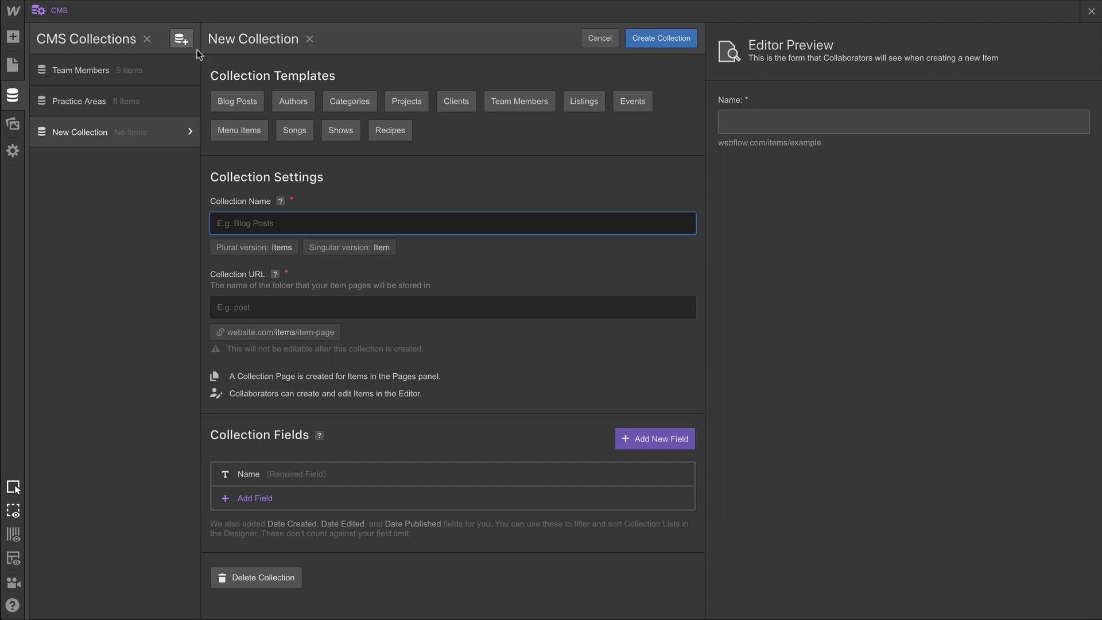
click(240, 102)
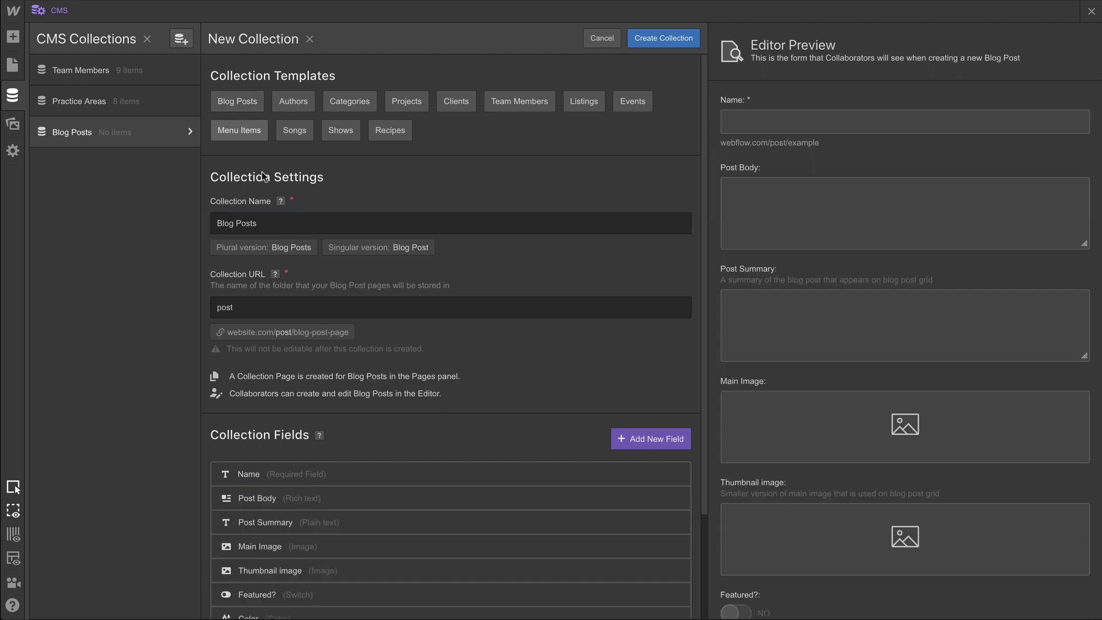
scroll(391, 534, down, 3)
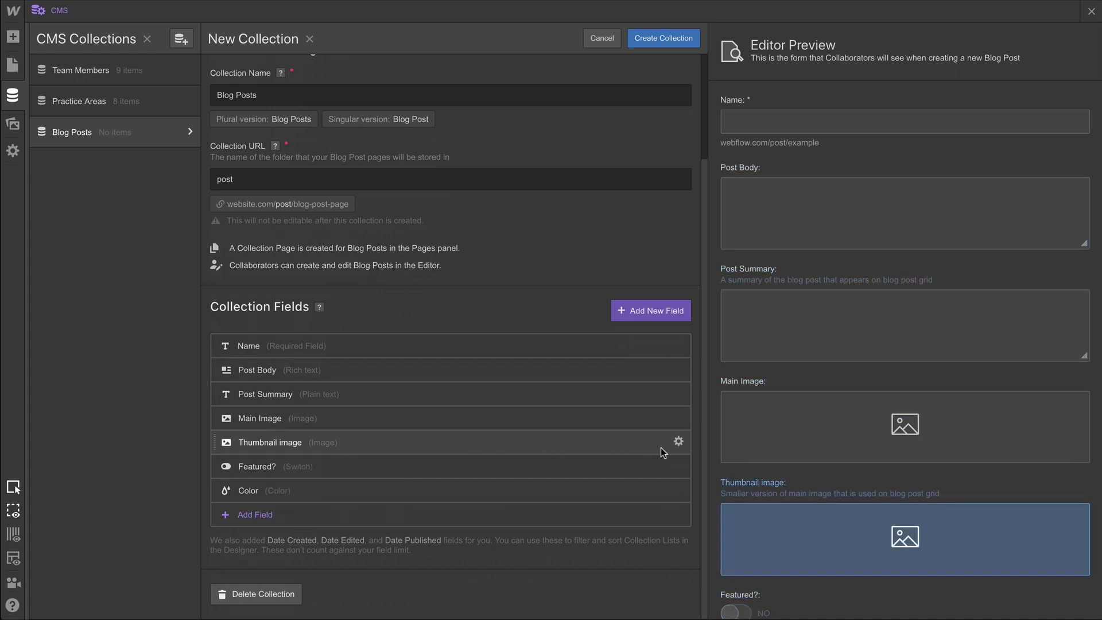
click(678, 442)
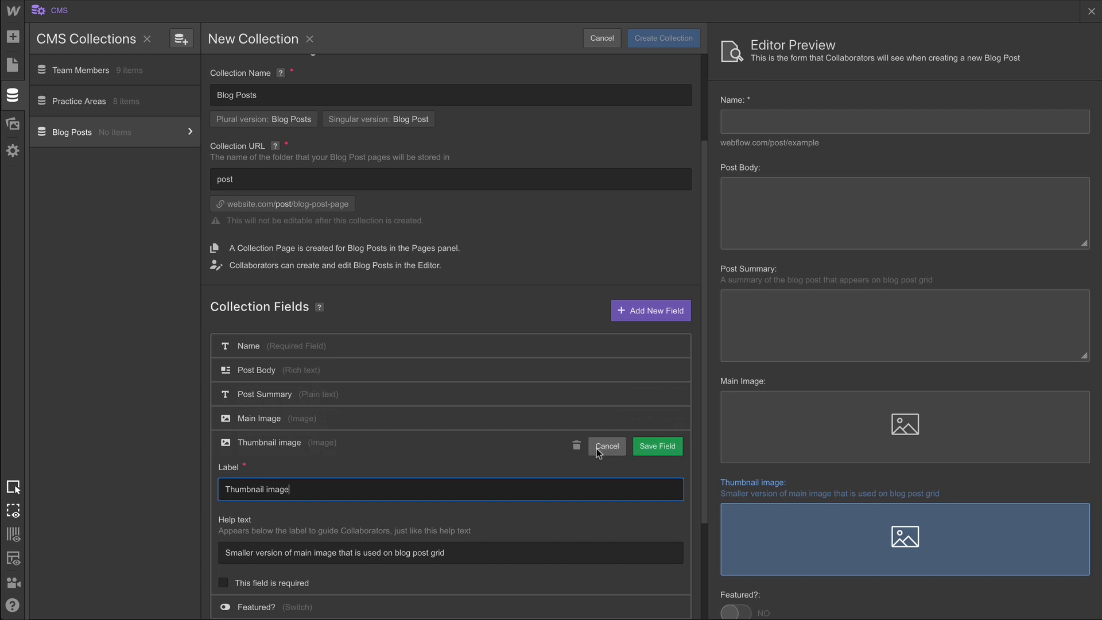
click(577, 446)
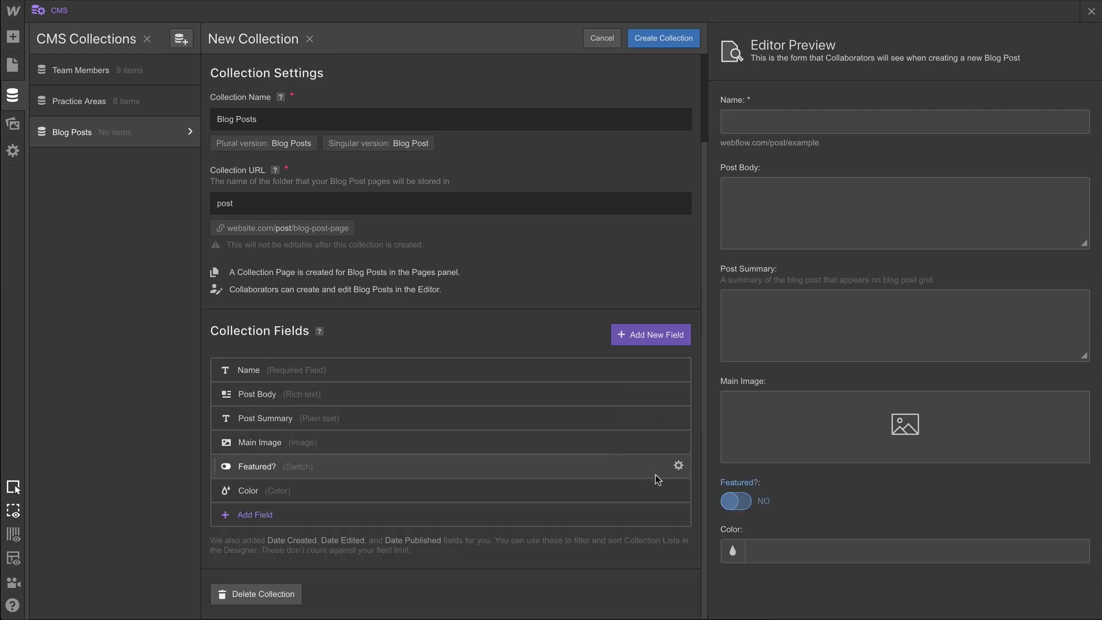
click(677, 489)
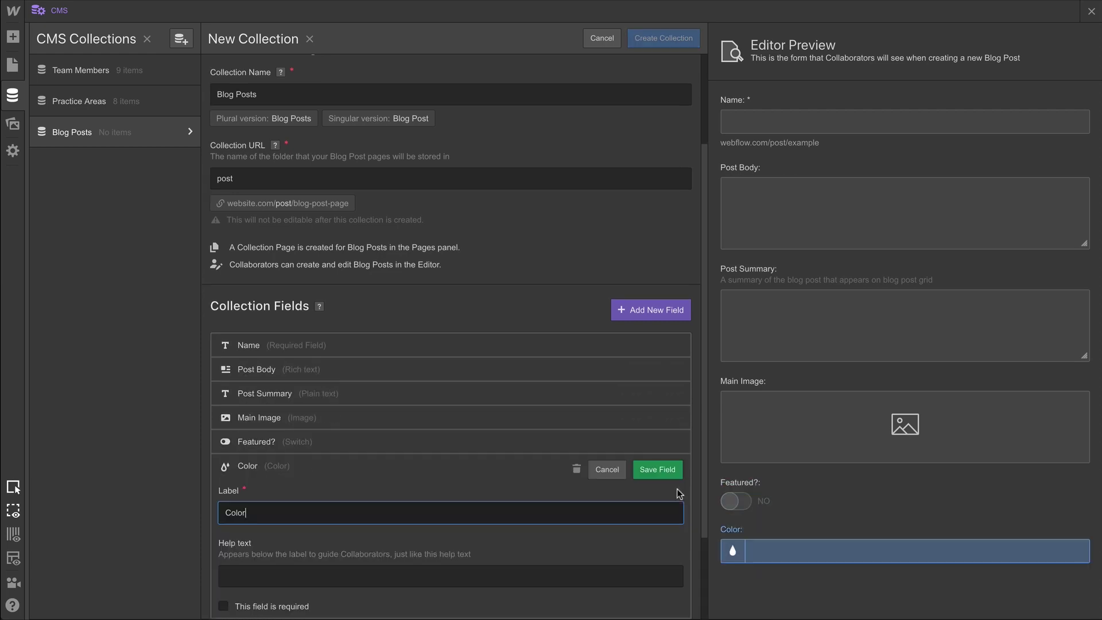
click(576, 469)
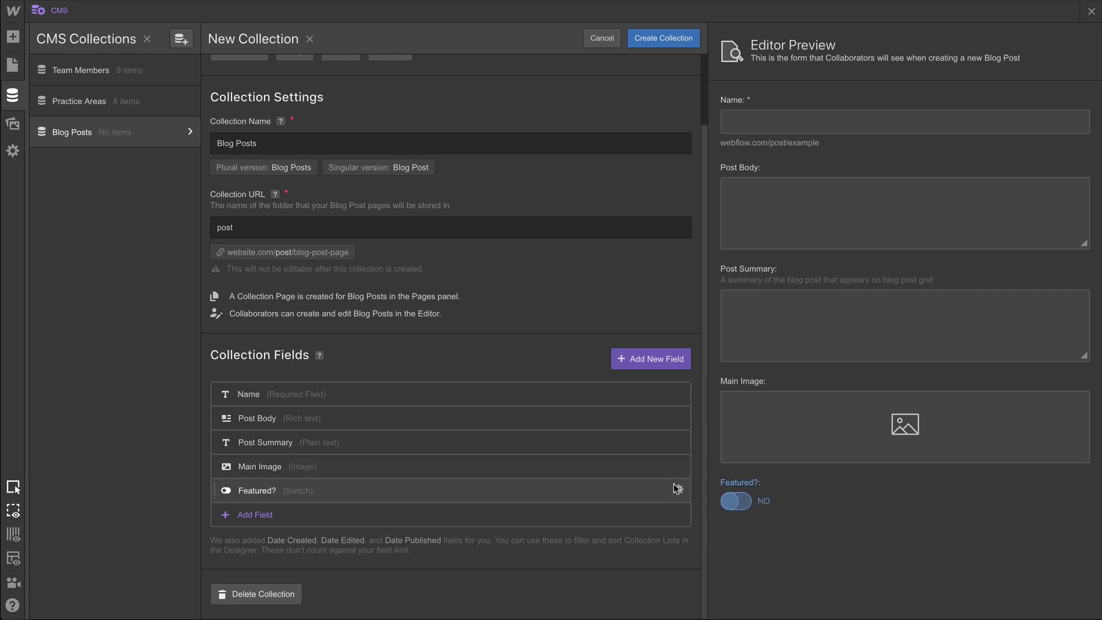
click(678, 490)
click(577, 446)
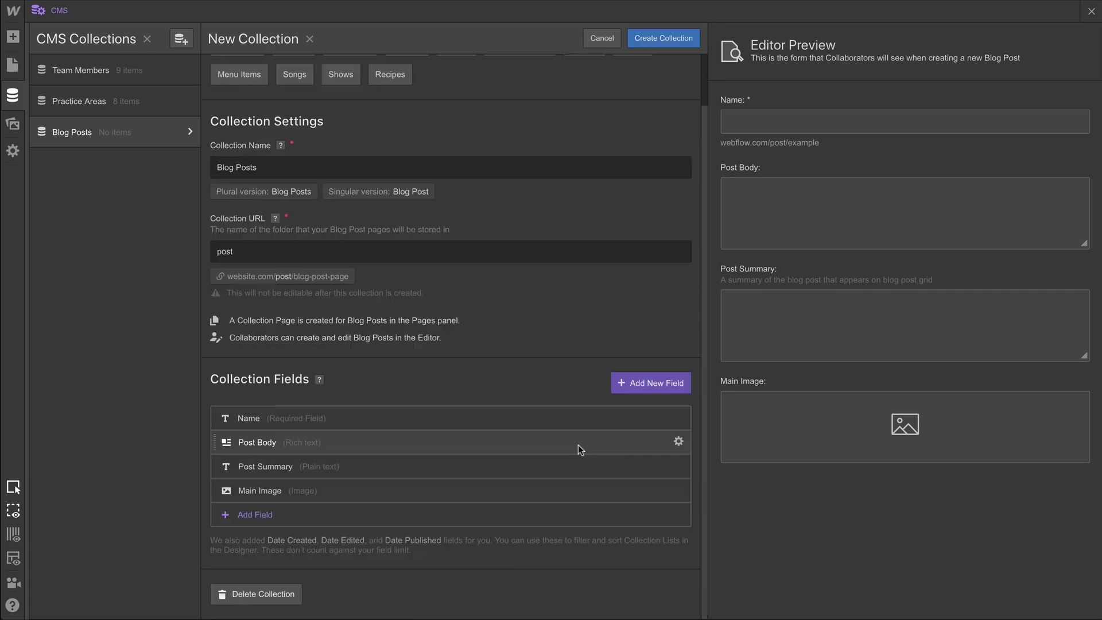
Add a Release Date date/time field with help text 'The date you intend to release the blog post'.
click(523, 515)
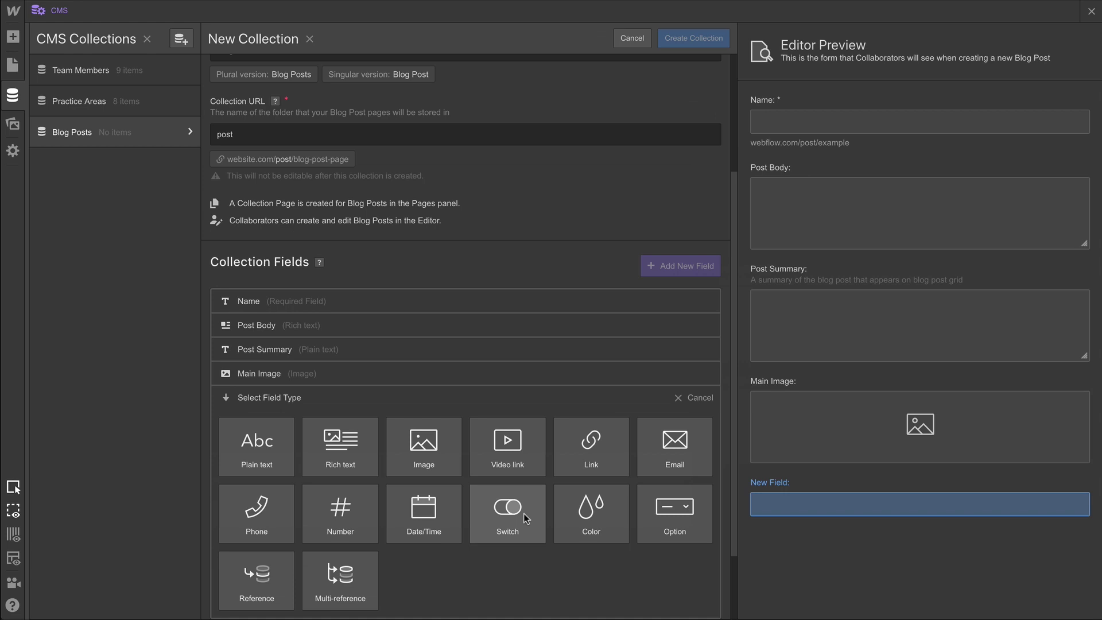
click(442, 525)
text(R)
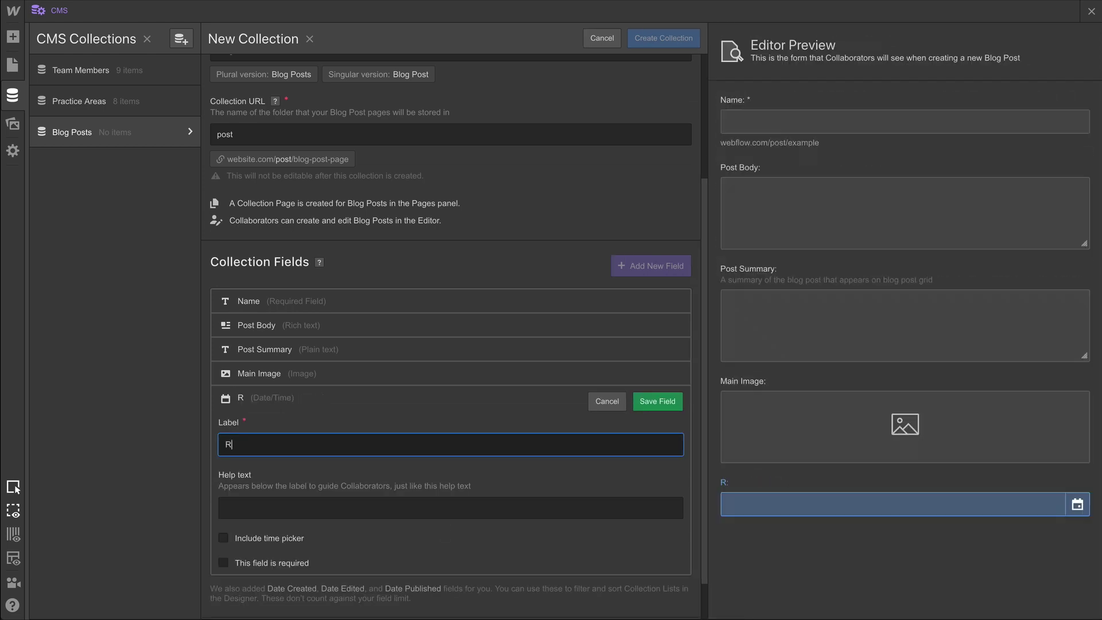
text(elease Date)
key(Tab)
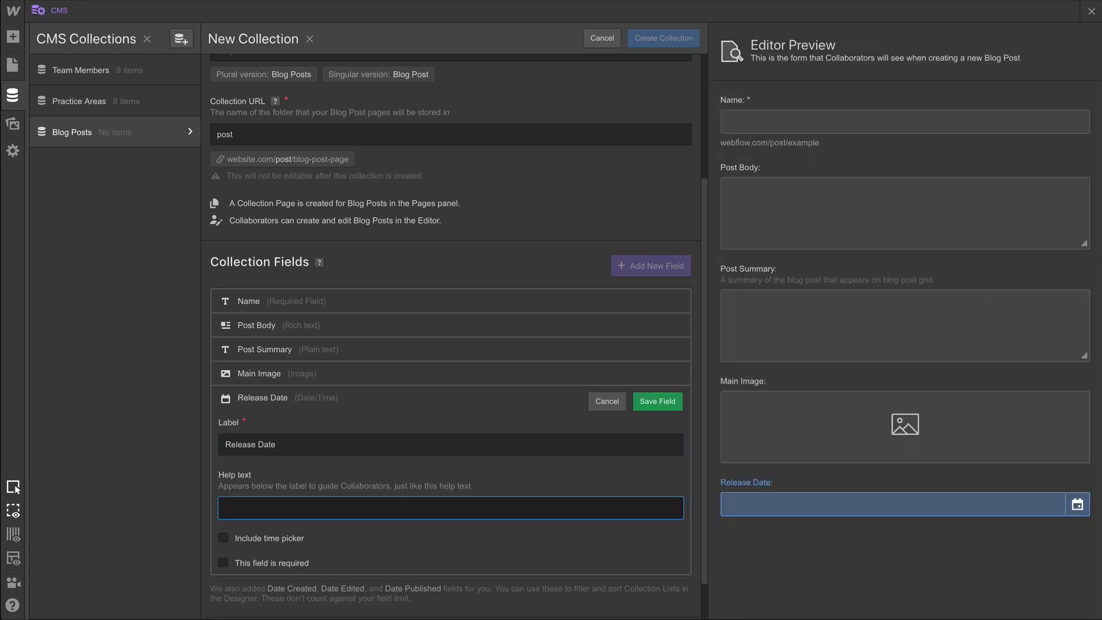
text(The date you intend to )
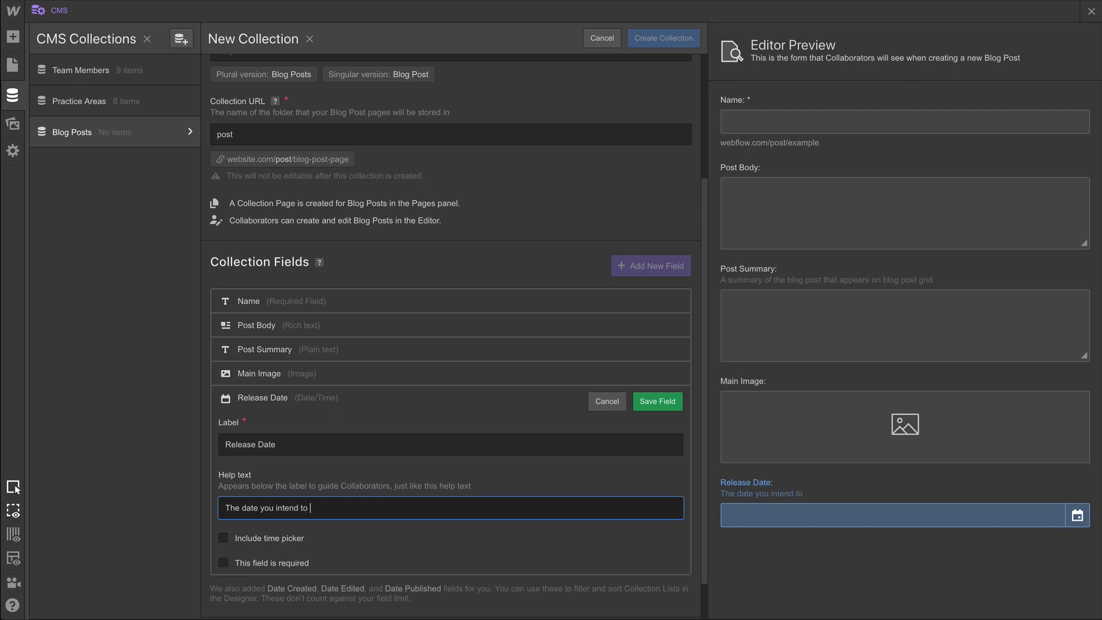
text(release the blog post)
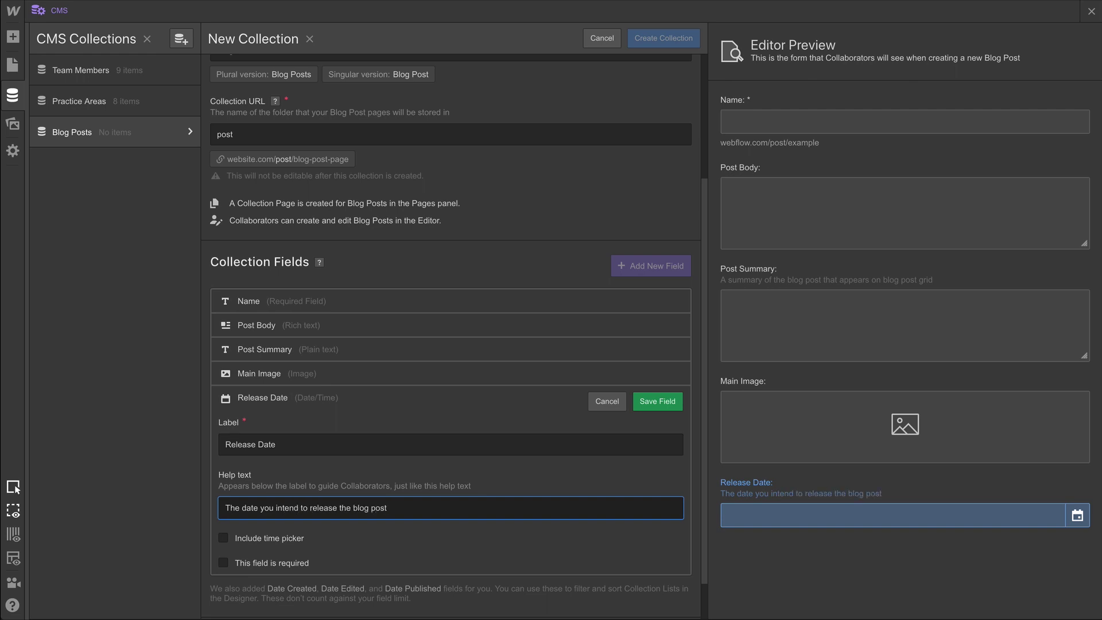
click(653, 411)
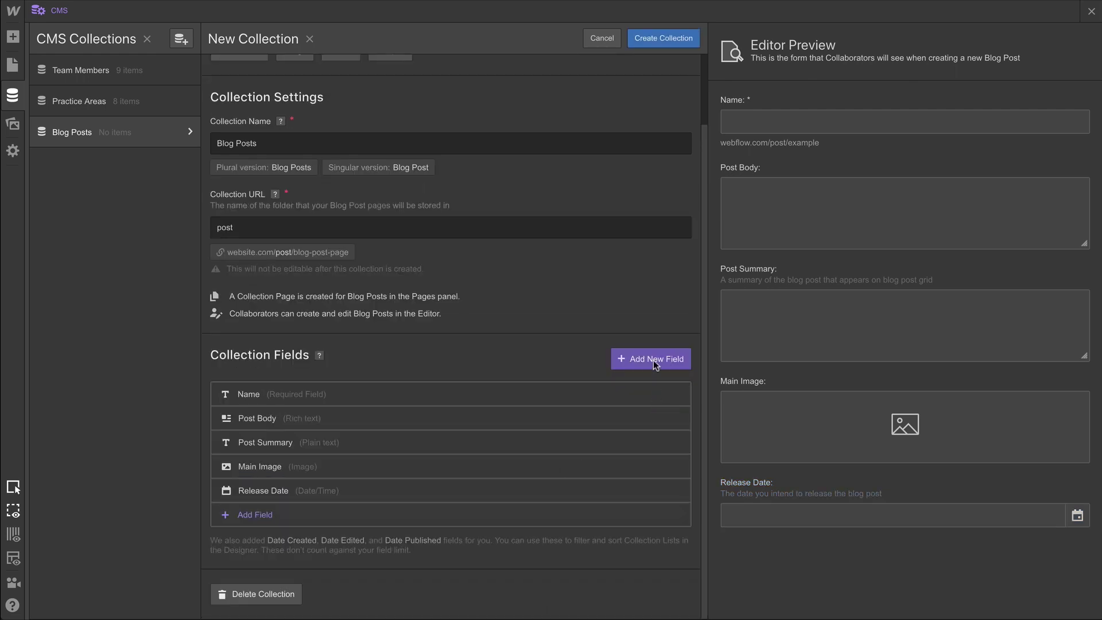
Create the Blog Posts collection and begin a post titled '10 signs you should invest in a holodeck'.
click(665, 39)
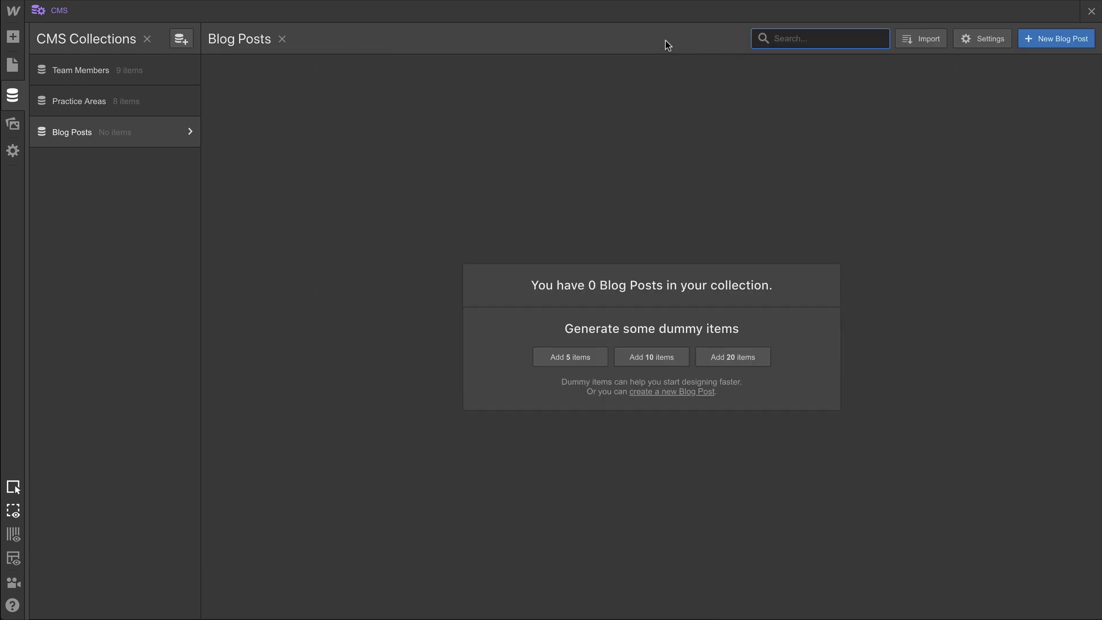
click(1052, 37)
text(10 signs you sh)
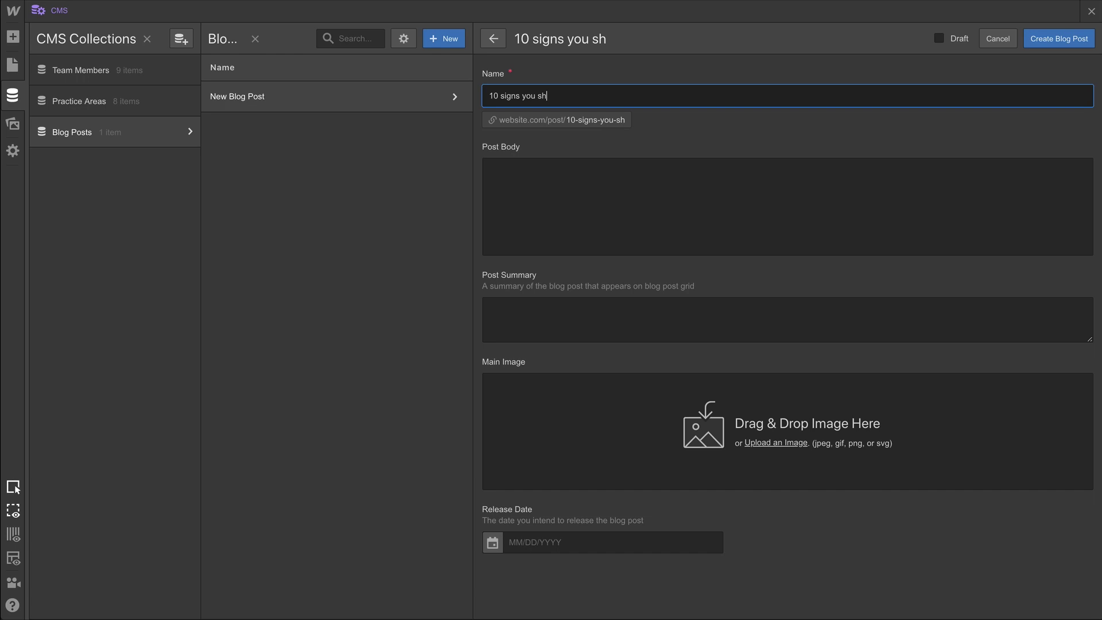
text(ould invest in a holodeck)
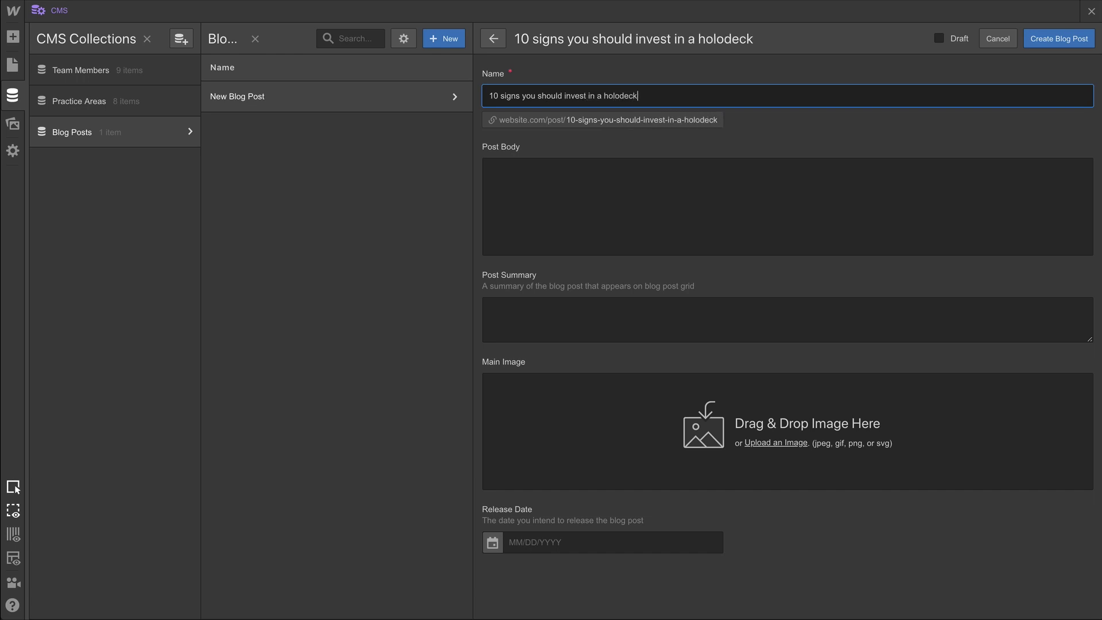
key(ctrl+a)
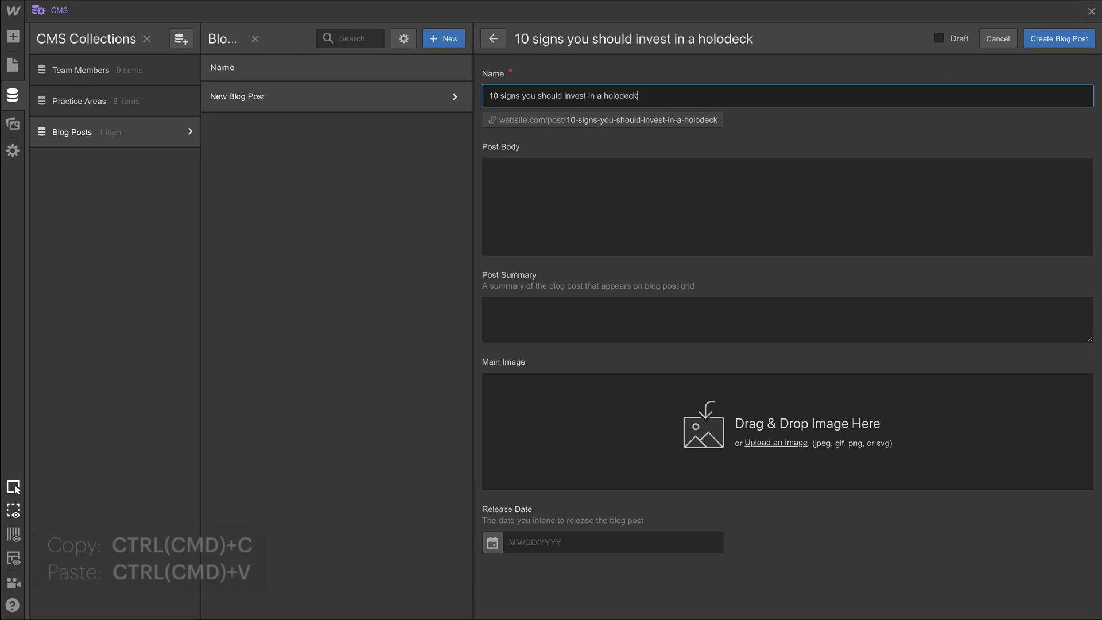
key(ctrl+c)
click(150, 230)
Paste the lorem ipsum text into Post Body and a summary sentence into Post Summary.
click(537, 183)
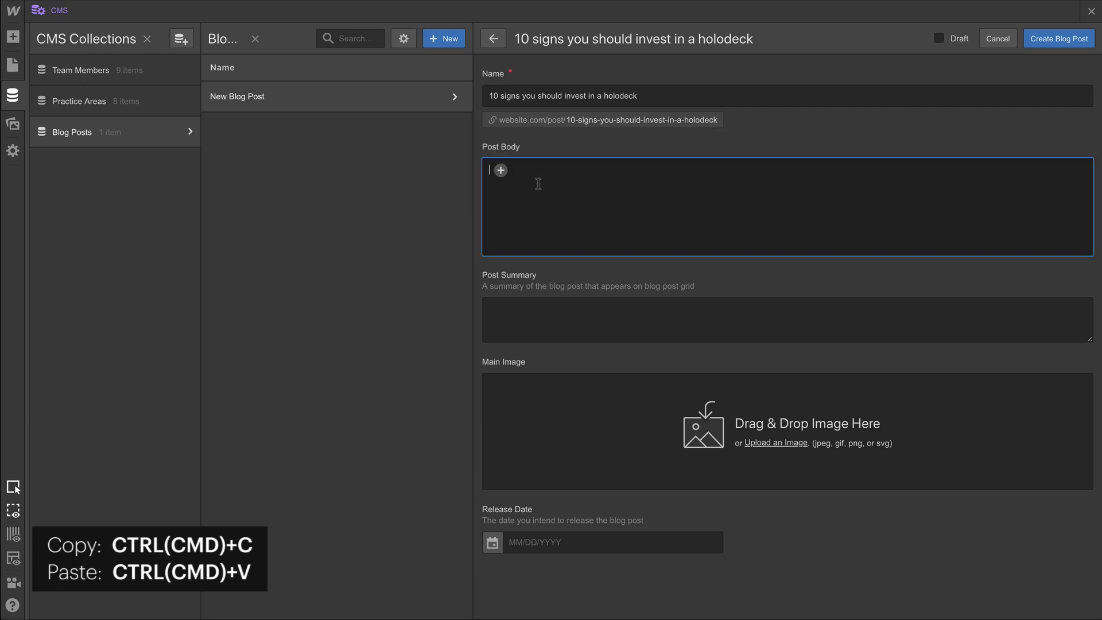
key(ctrl+v)
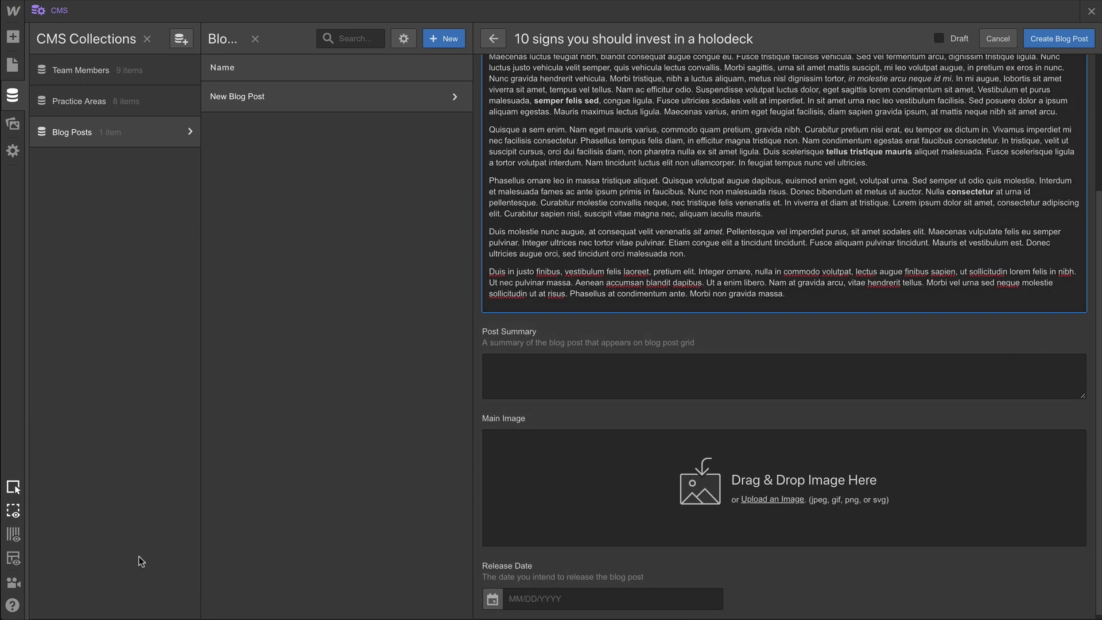
click(538, 386)
key(ctrl+v)
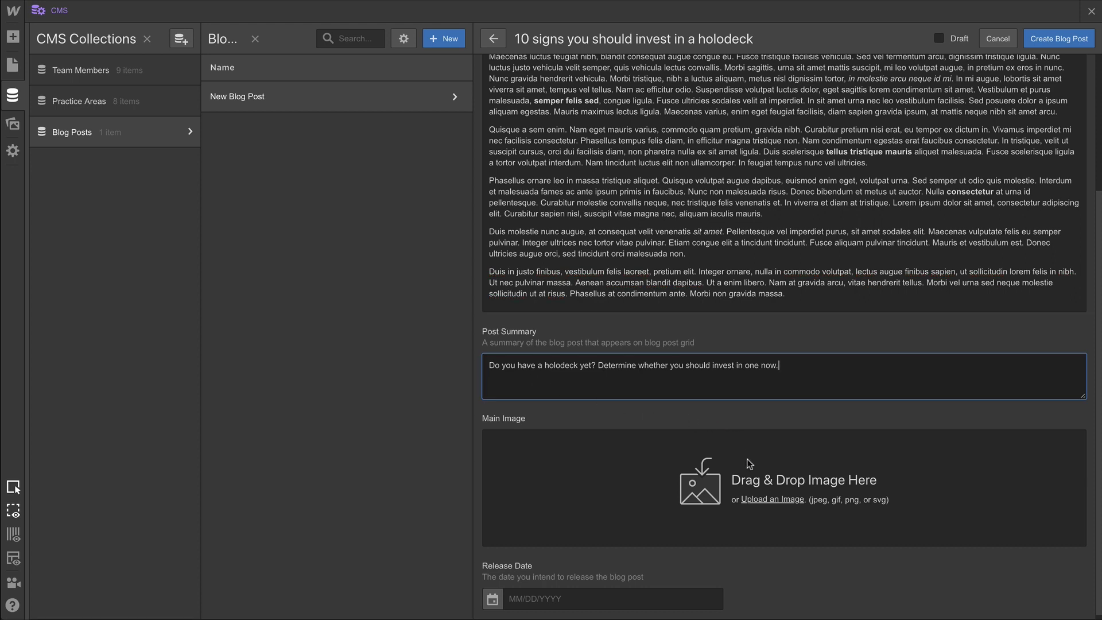
Upload bryan-goff-360297.jpg from Blog Images as main image and enter release date 04/19/2112.
click(766, 499)
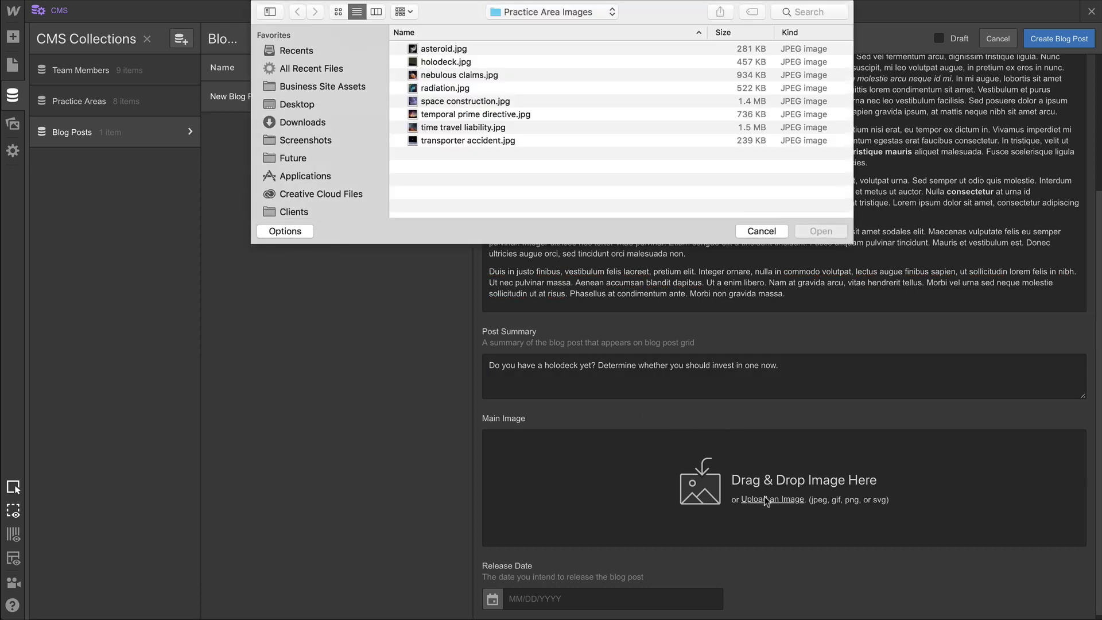
click(364, 90)
click(448, 53)
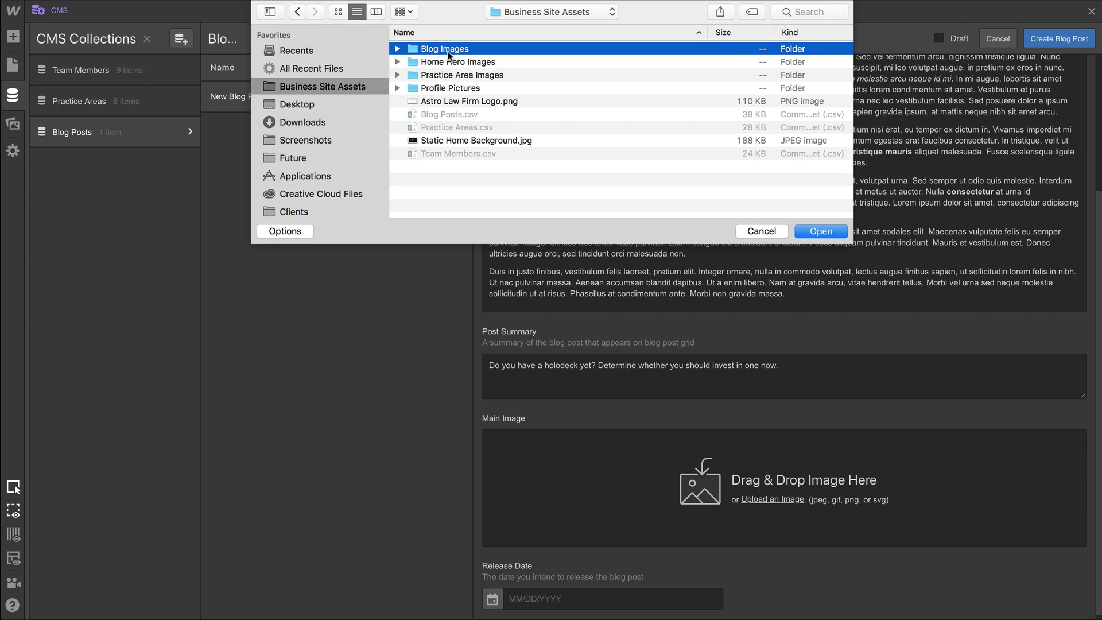
double_click(448, 53)
click(448, 53)
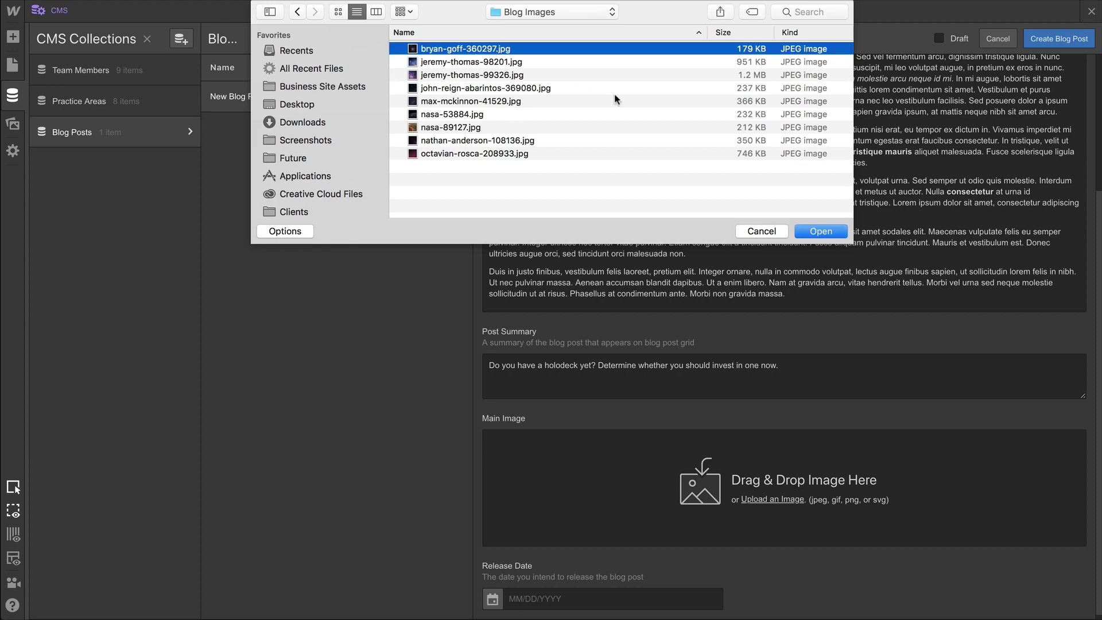
click(818, 231)
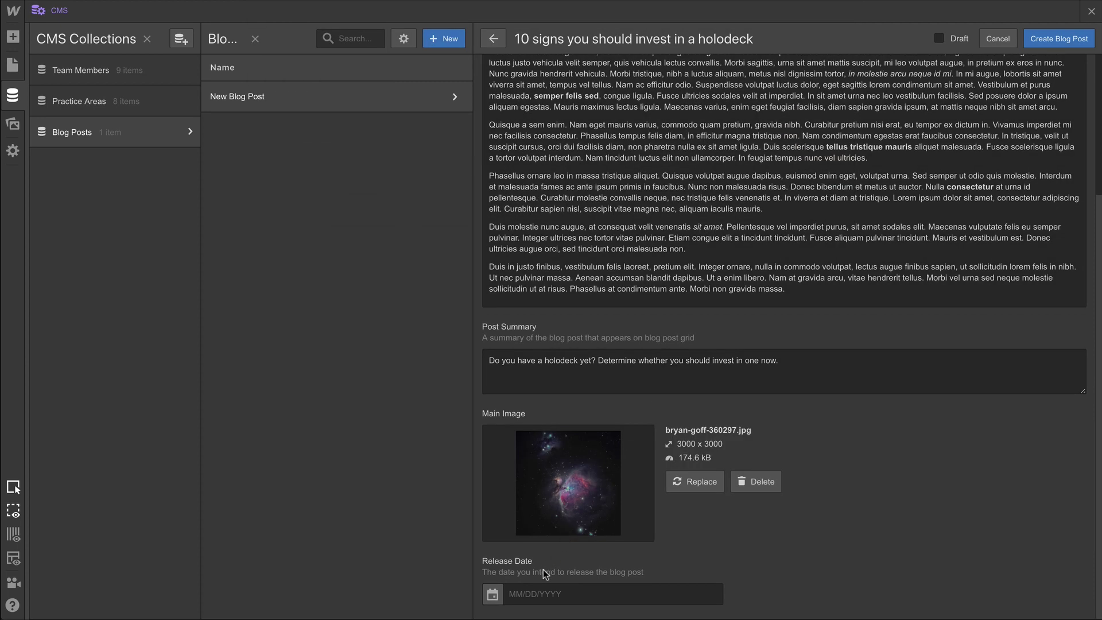
click(536, 586)
text(04/1)
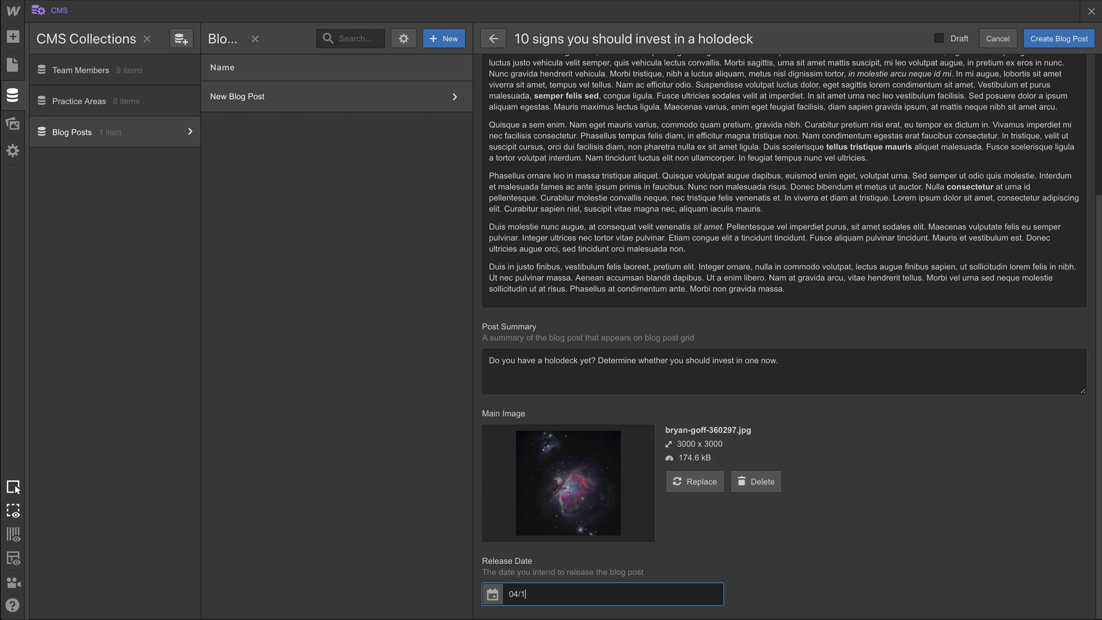
text(9/2112)
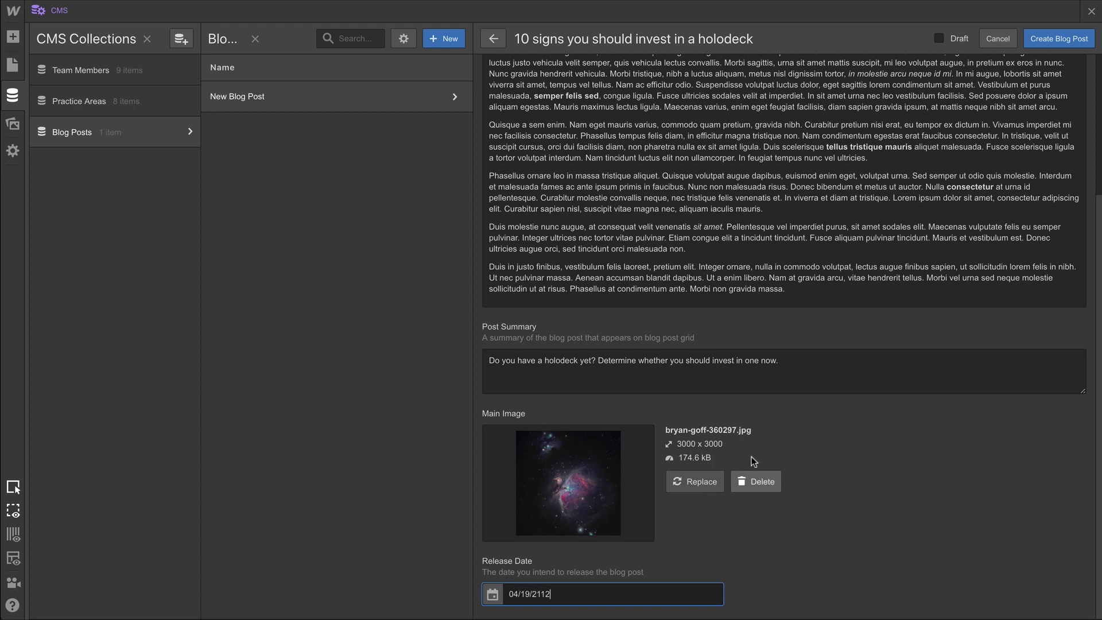
Save the holodeck post and load Blog Posts.csv into a new import.
click(1048, 40)
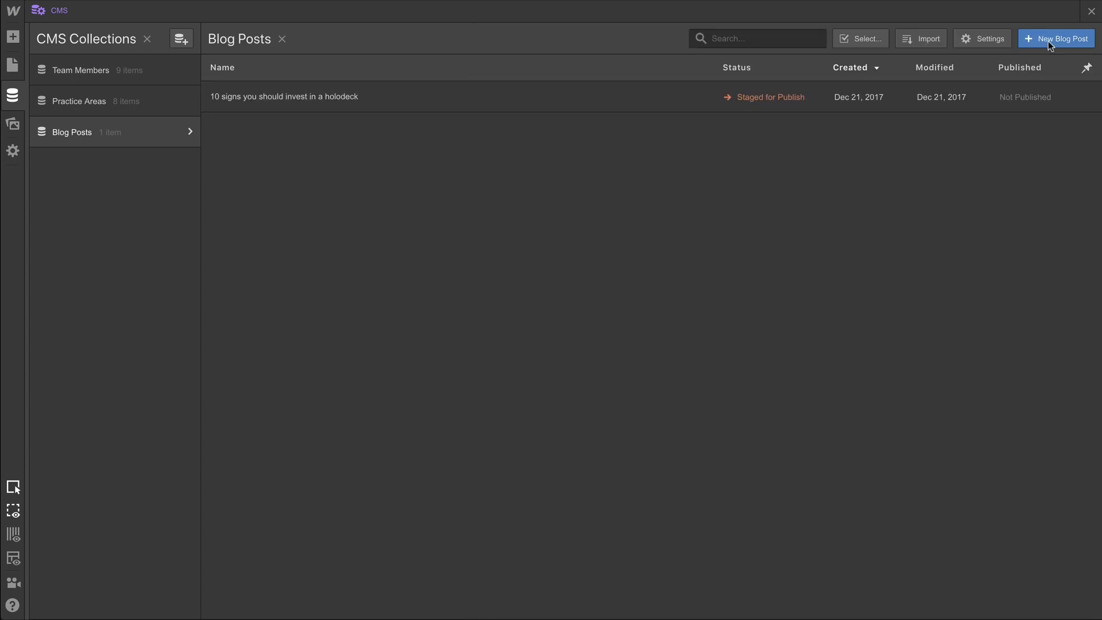
click(933, 41)
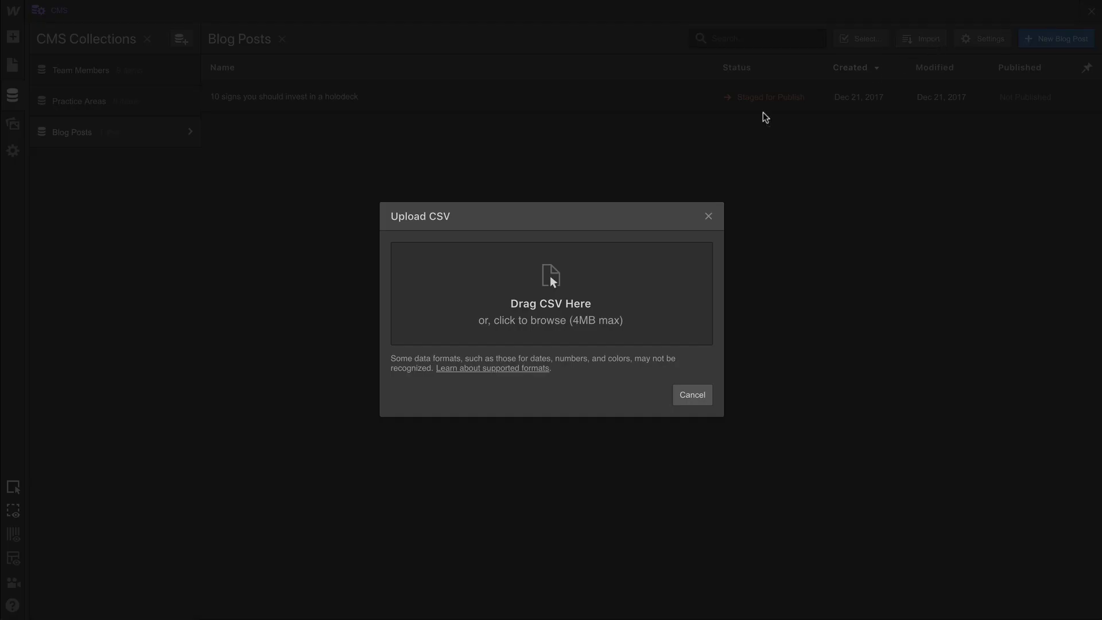
drag(124, 356, 559, 337)
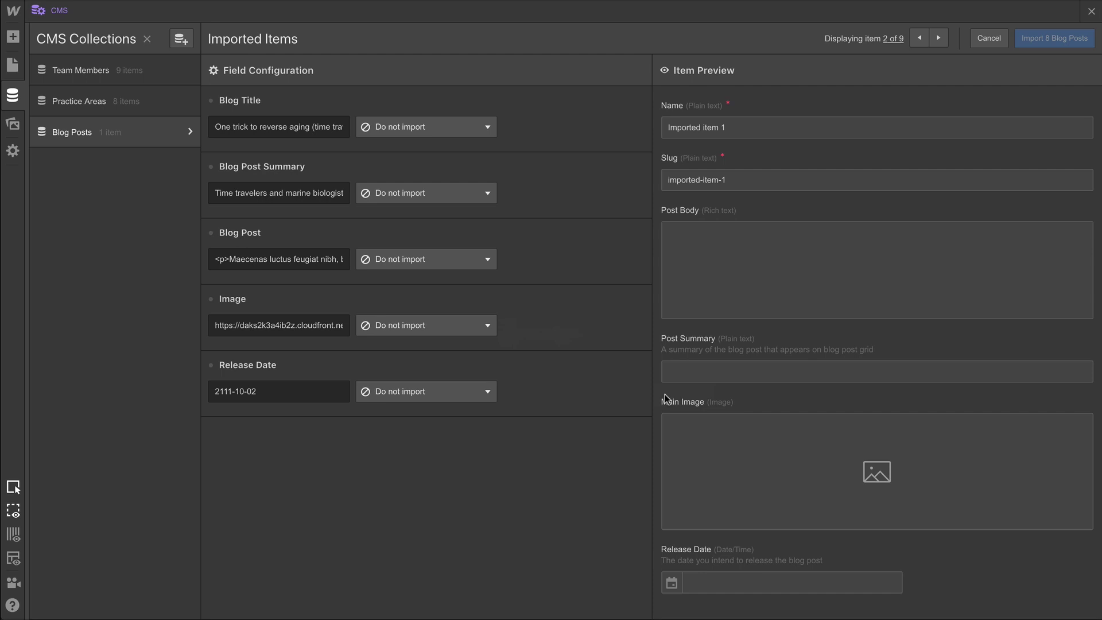
Map Blog Title to Name and Blog Post Summary to Post Summary.
click(466, 132)
click(449, 191)
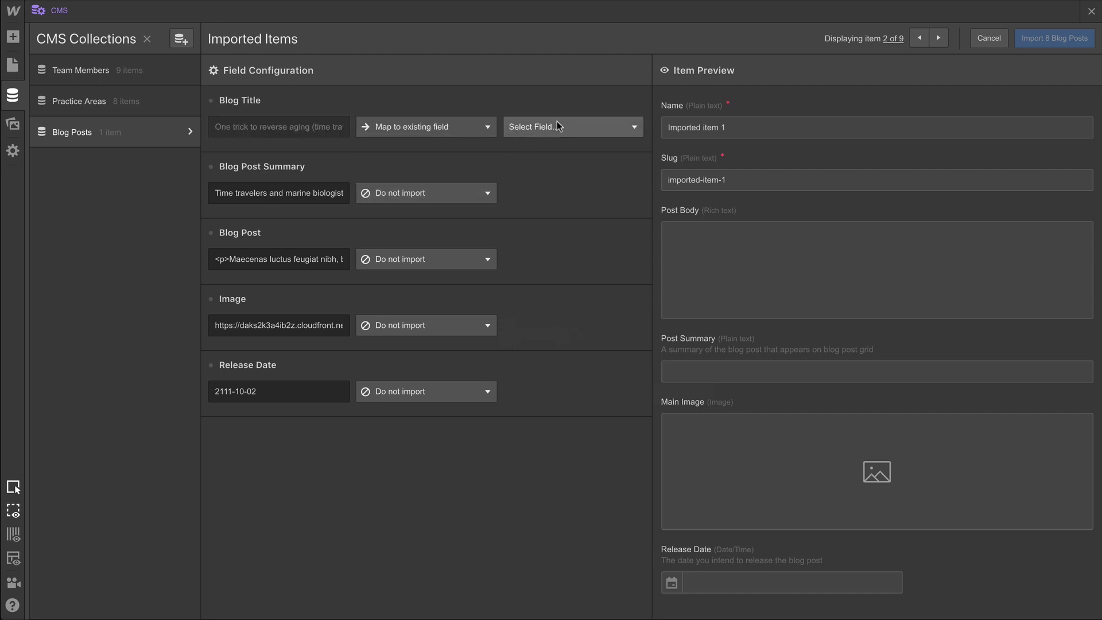
click(557, 125)
click(549, 169)
click(460, 195)
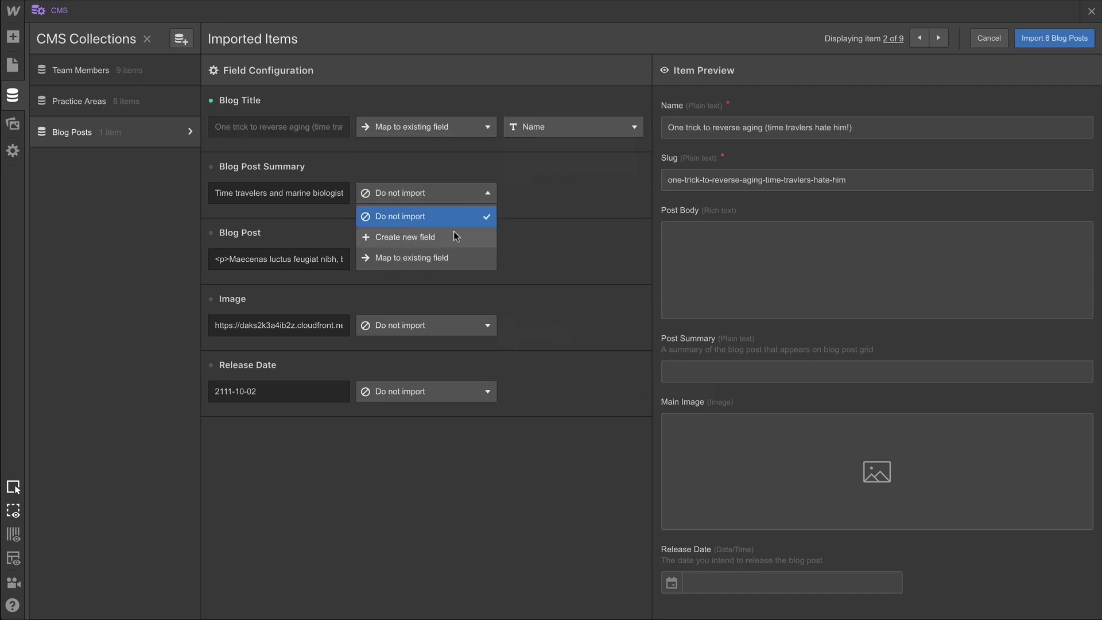
click(447, 258)
click(546, 202)
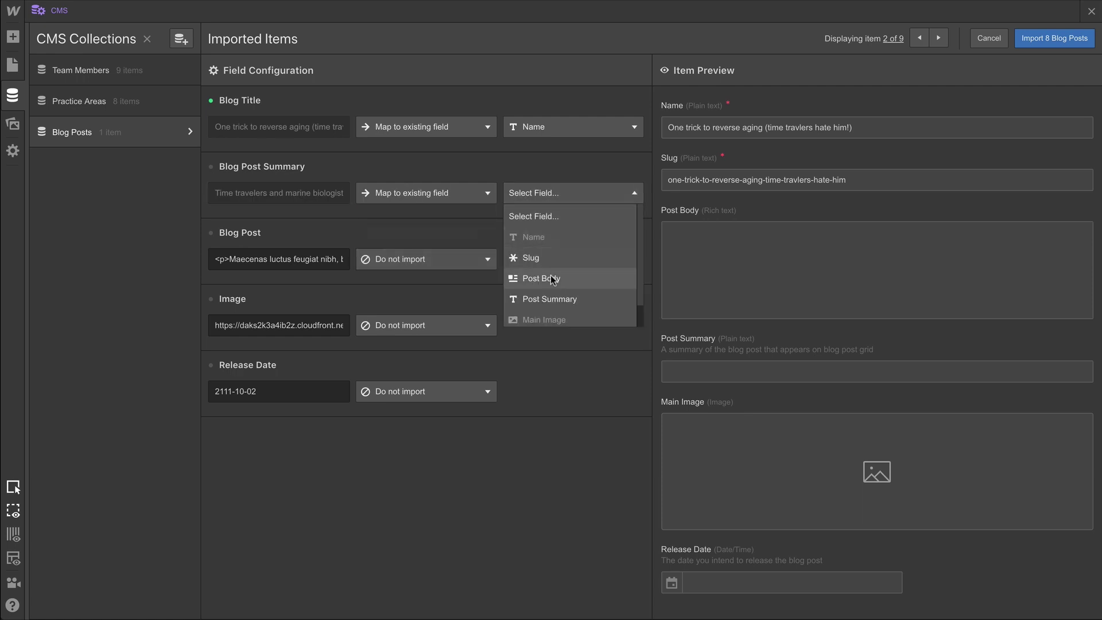
click(547, 299)
Map Blog Post to Post Body, Image to Main Image, and Release Date to Release Date.
click(455, 257)
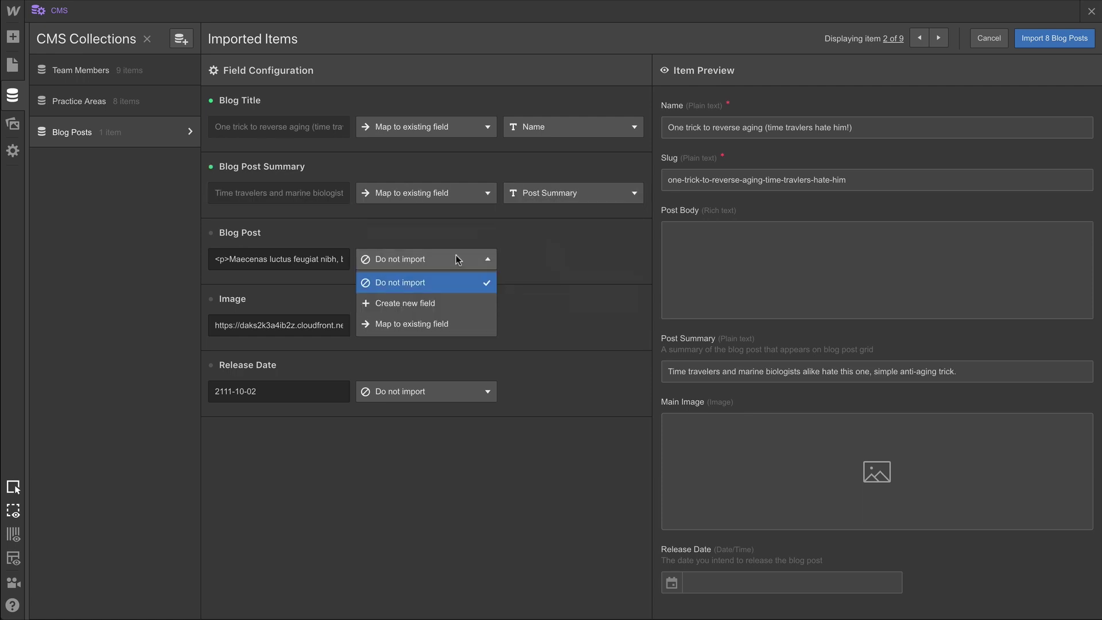
click(449, 323)
click(551, 265)
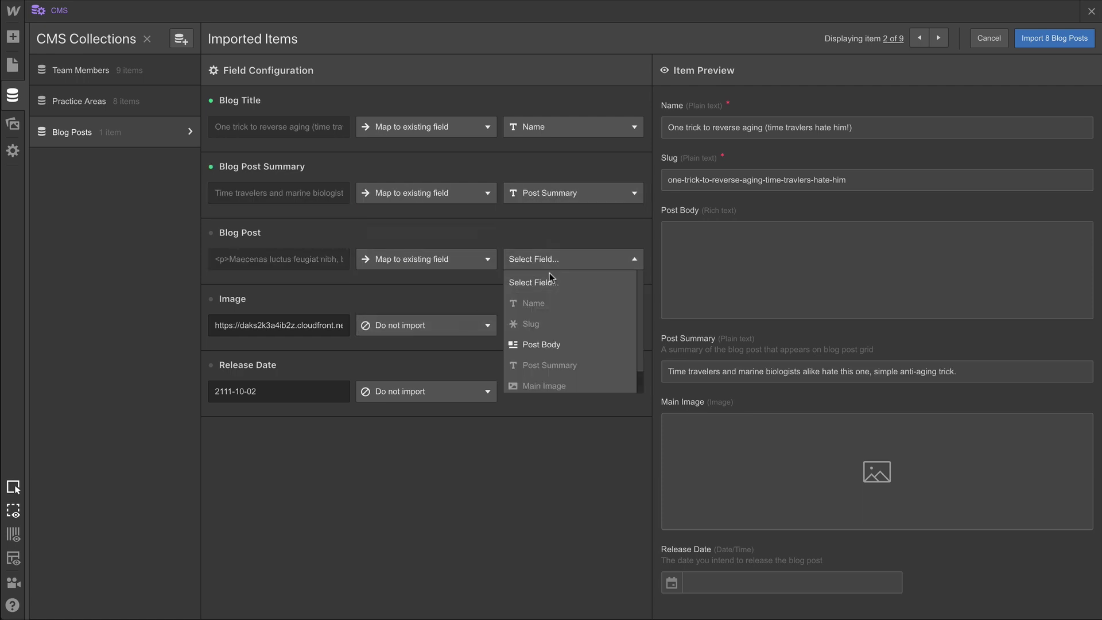
click(540, 340)
click(464, 328)
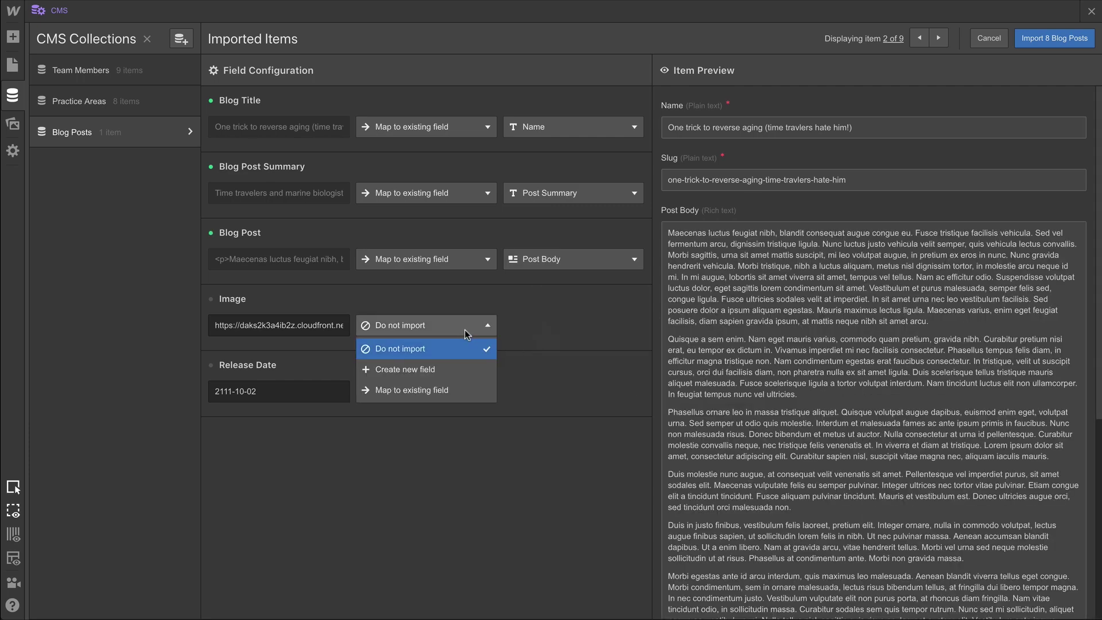
click(464, 385)
click(542, 333)
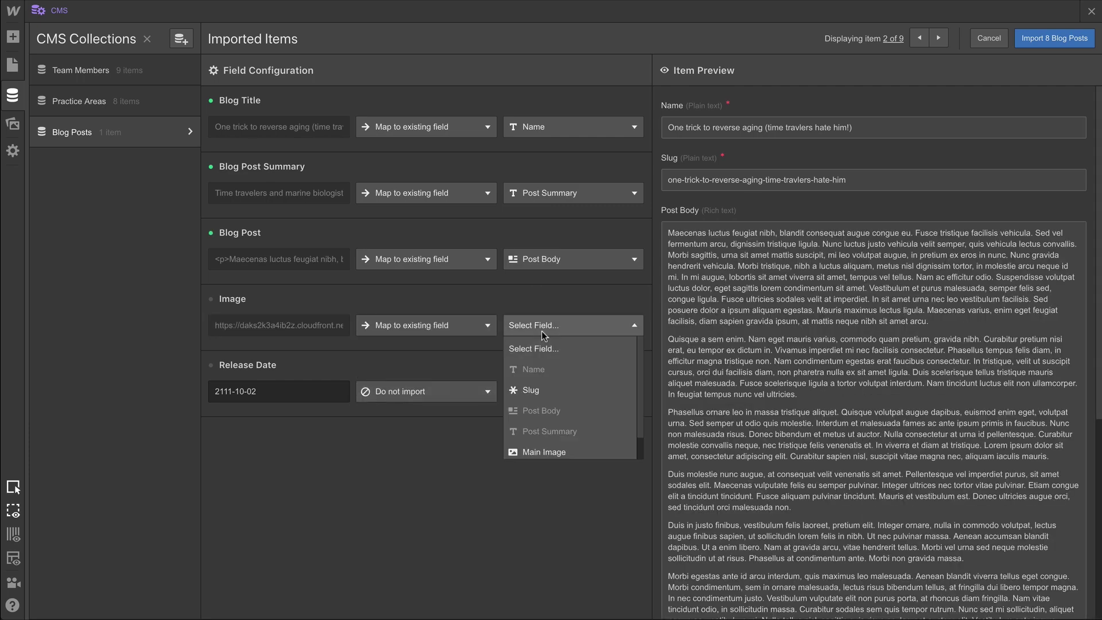
click(544, 451)
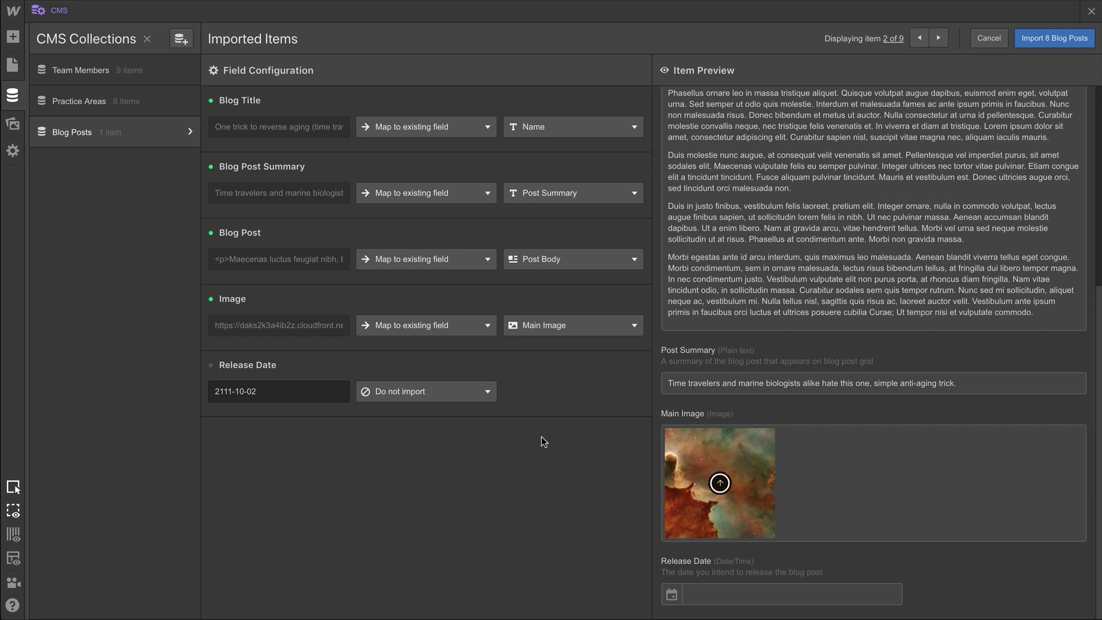
click(473, 394)
click(453, 456)
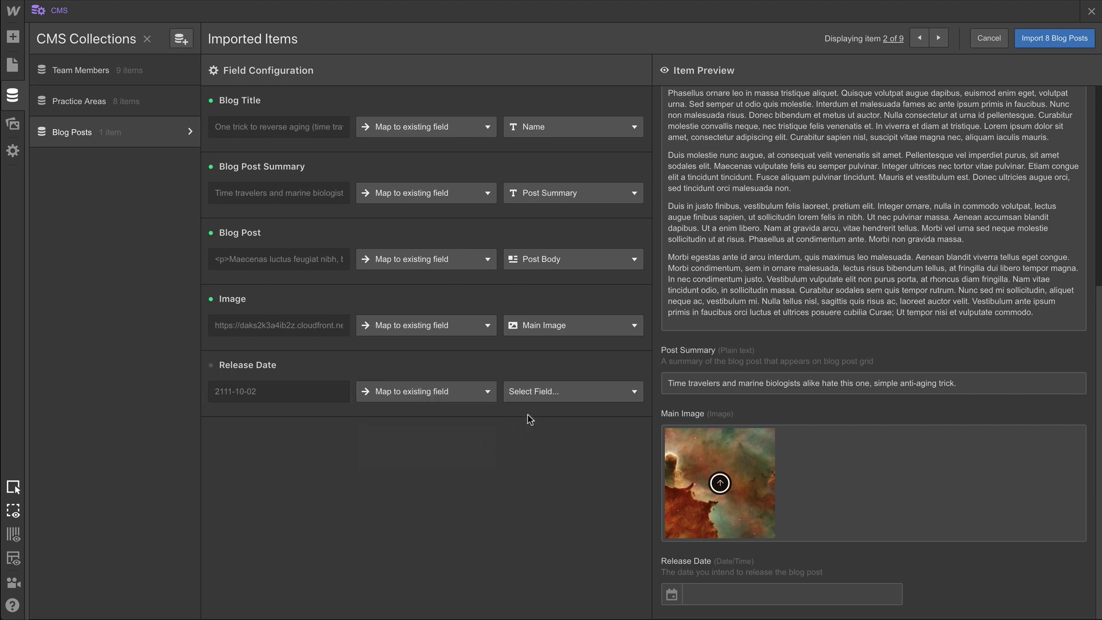
click(550, 391)
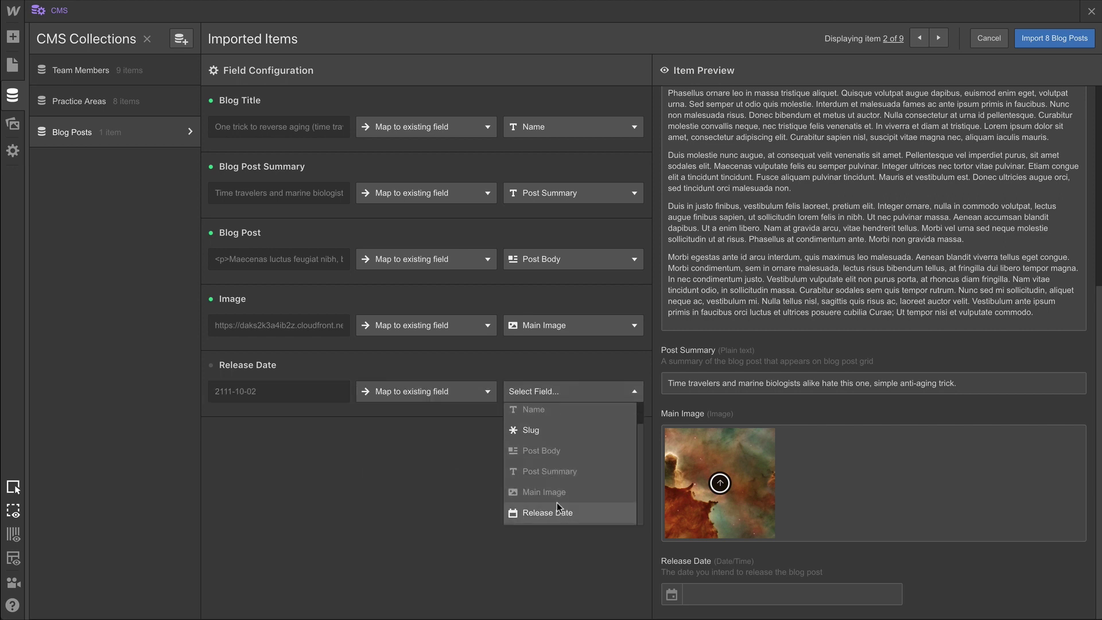
click(557, 504)
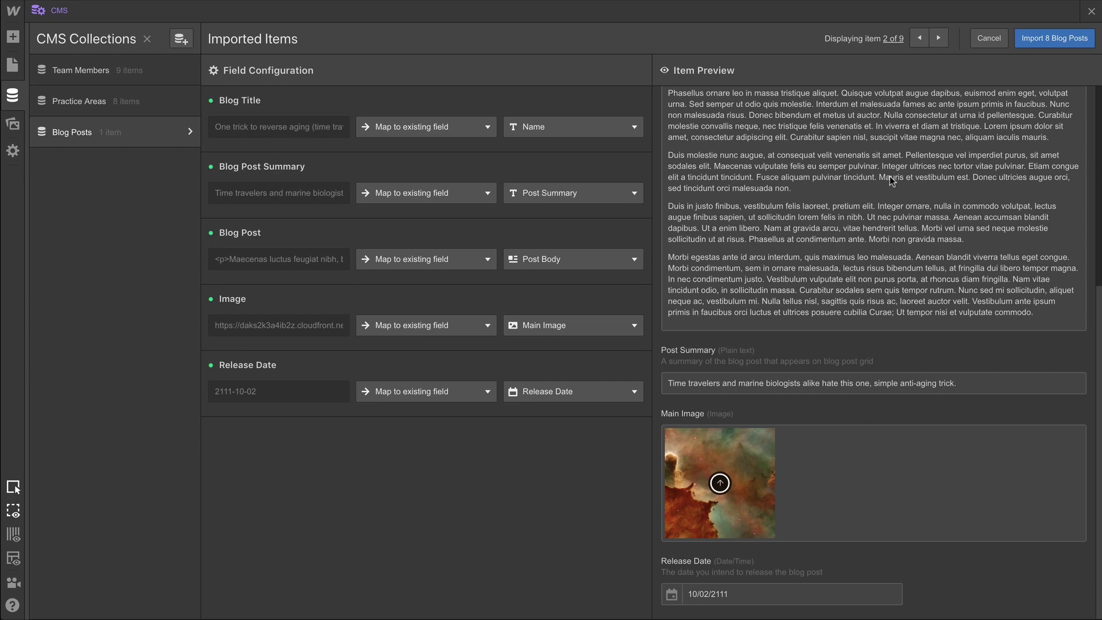
Preview several imported posts and import all 8 blog posts.
click(932, 40)
click(932, 40)
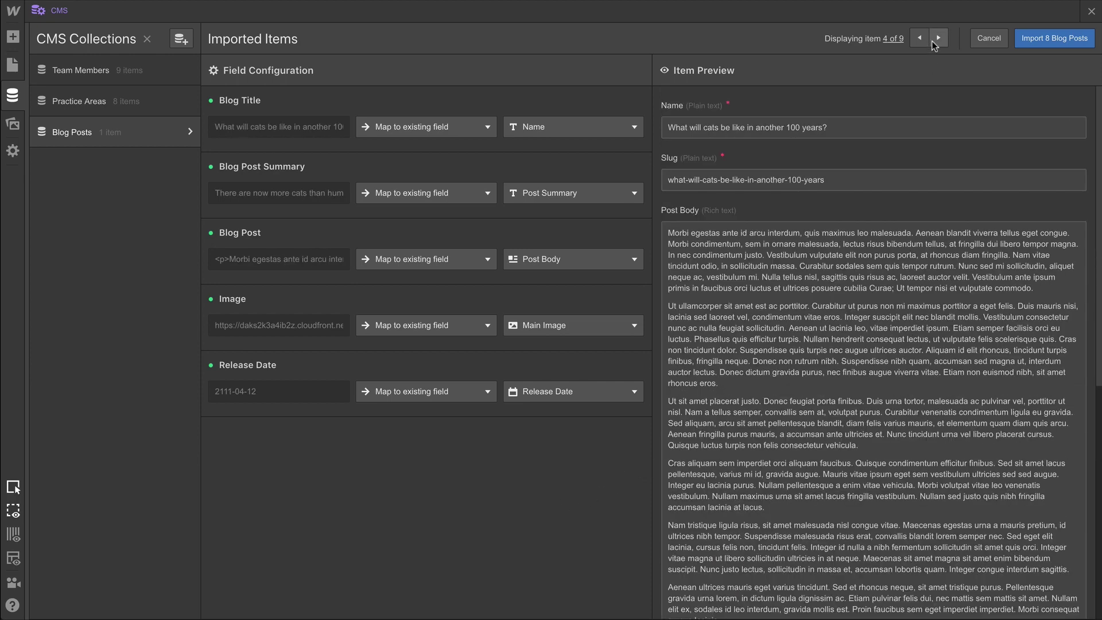
click(931, 40)
click(931, 40)
click(932, 40)
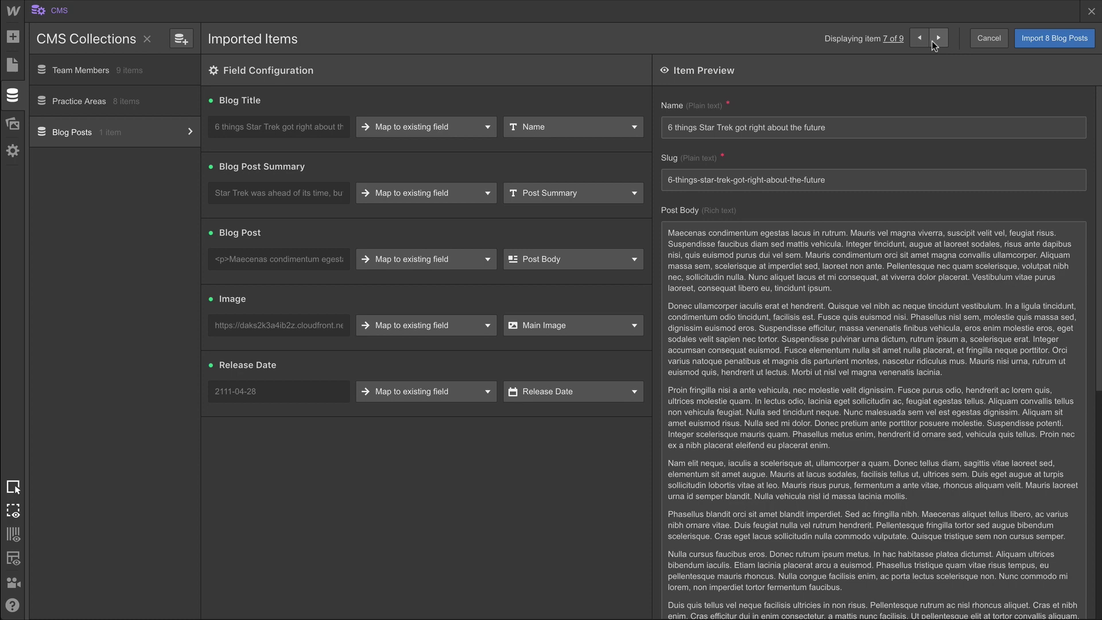
click(1045, 42)
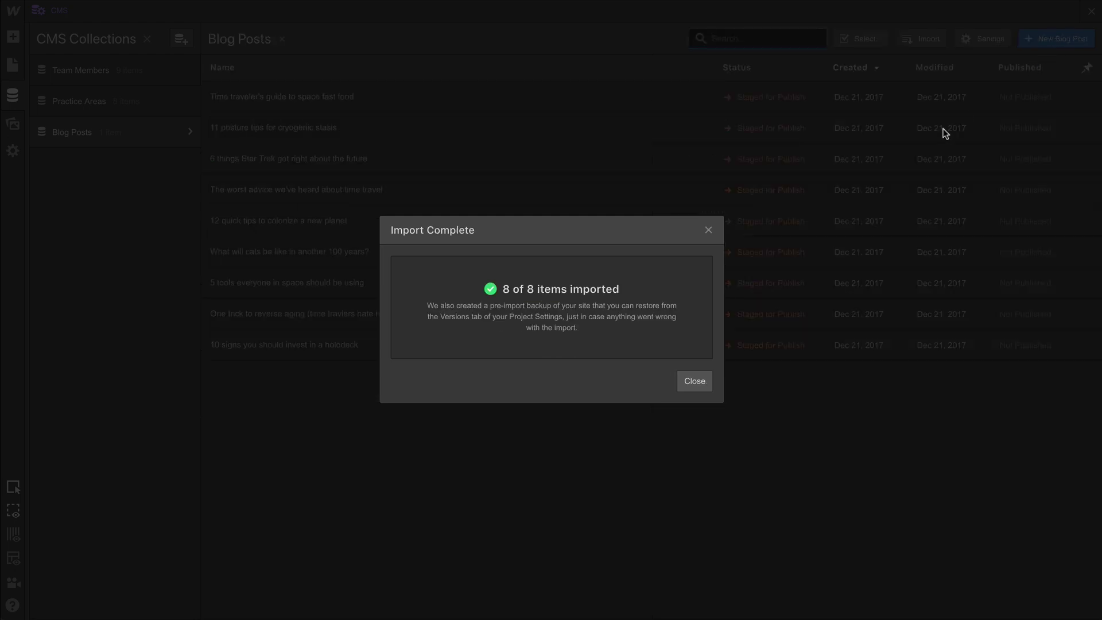
Close the import summary, review Practice Areas, Team Members and Blog Posts, then exit the CMS panel.
click(708, 385)
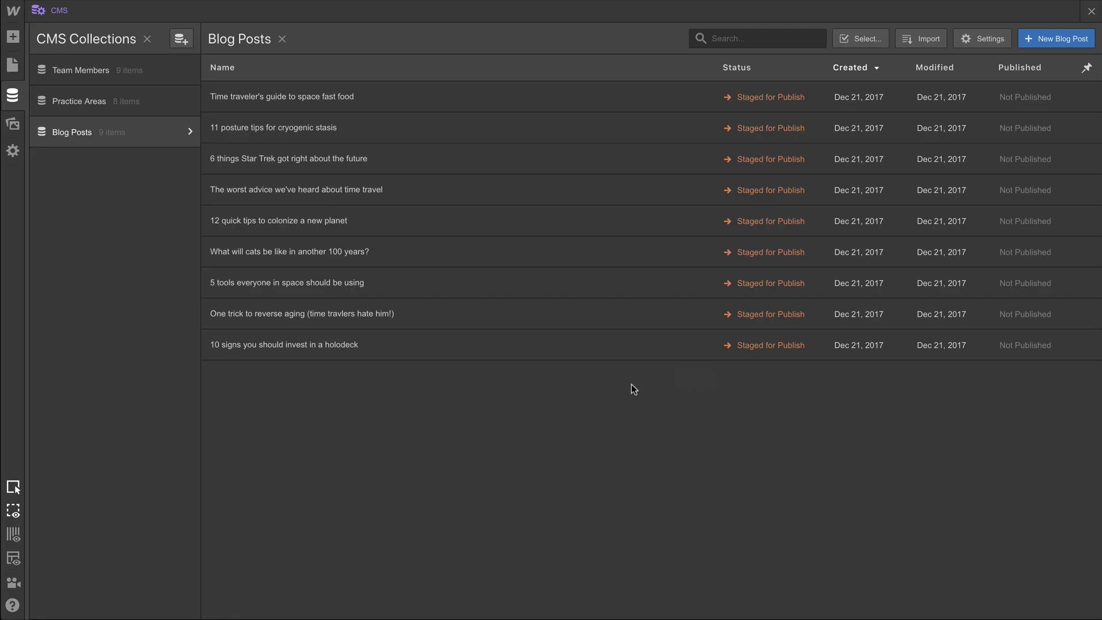
click(148, 101)
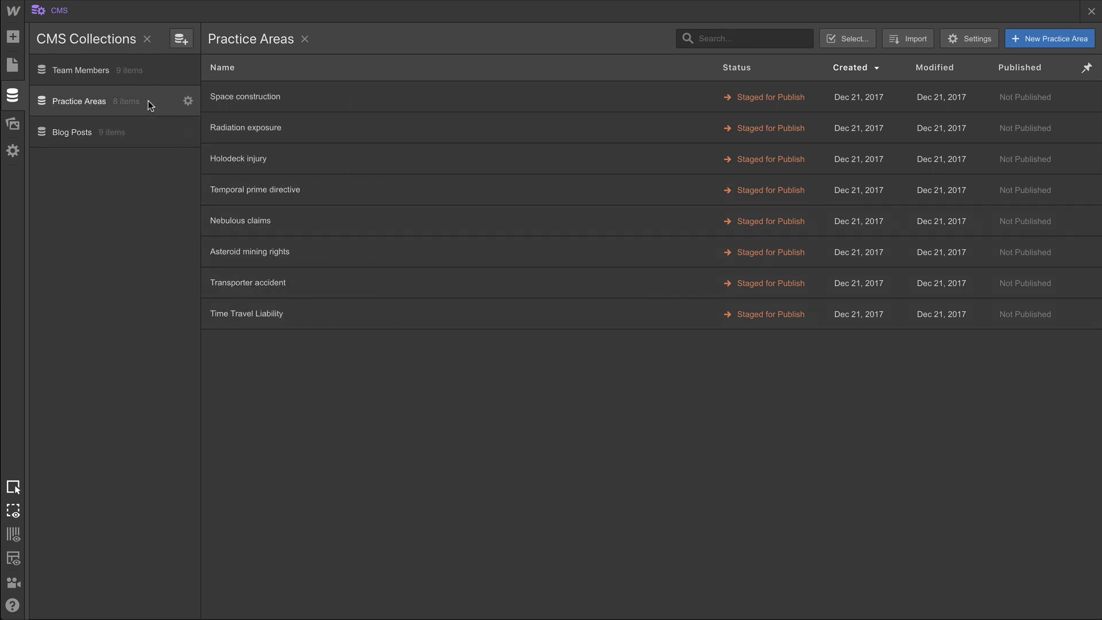
click(156, 70)
click(156, 99)
click(159, 132)
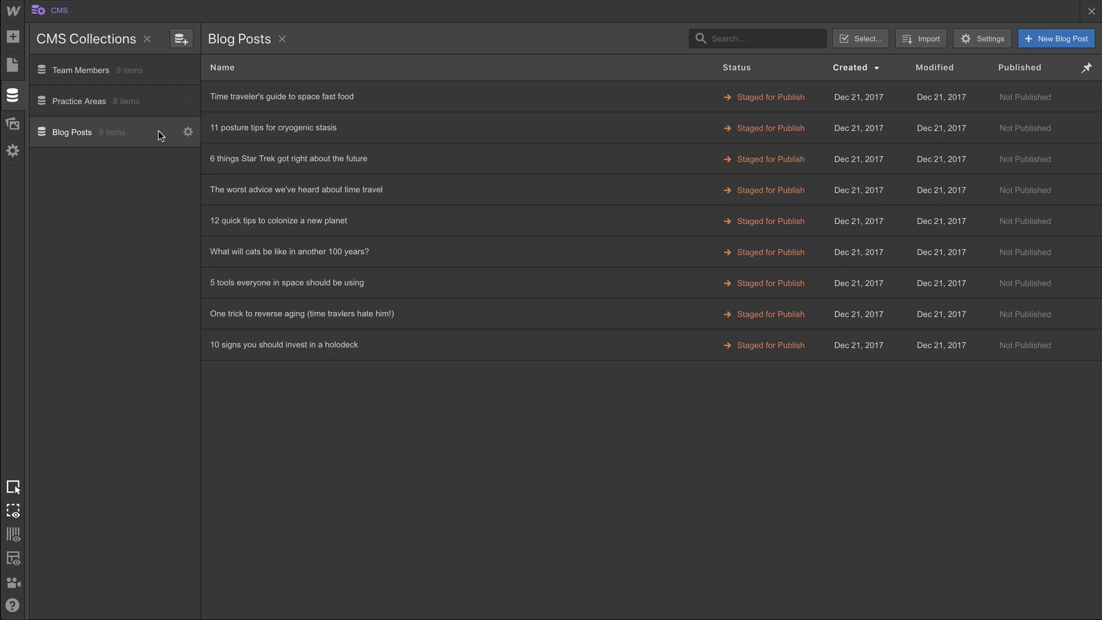
click(1090, 12)
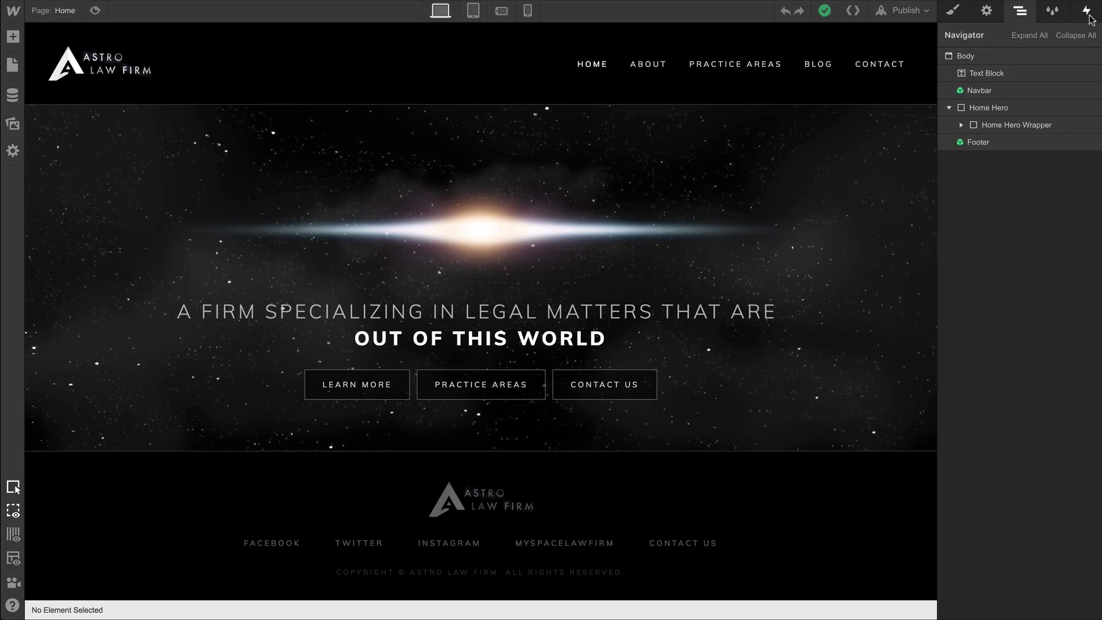